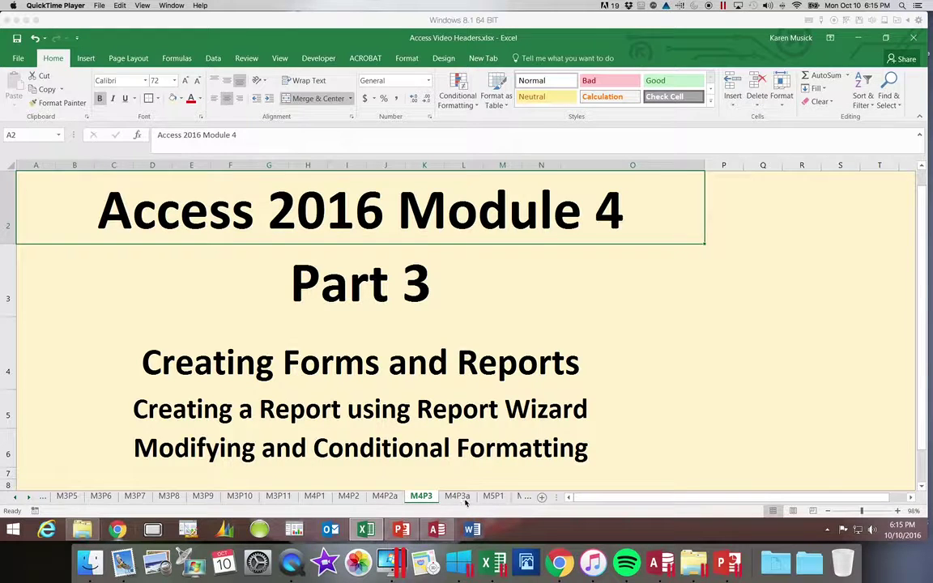
On sheet M4P3a, insert 'Visit' at the start of the Pet Information heading in G9.
{"action": "left_click", "coordinate": [456, 497]}
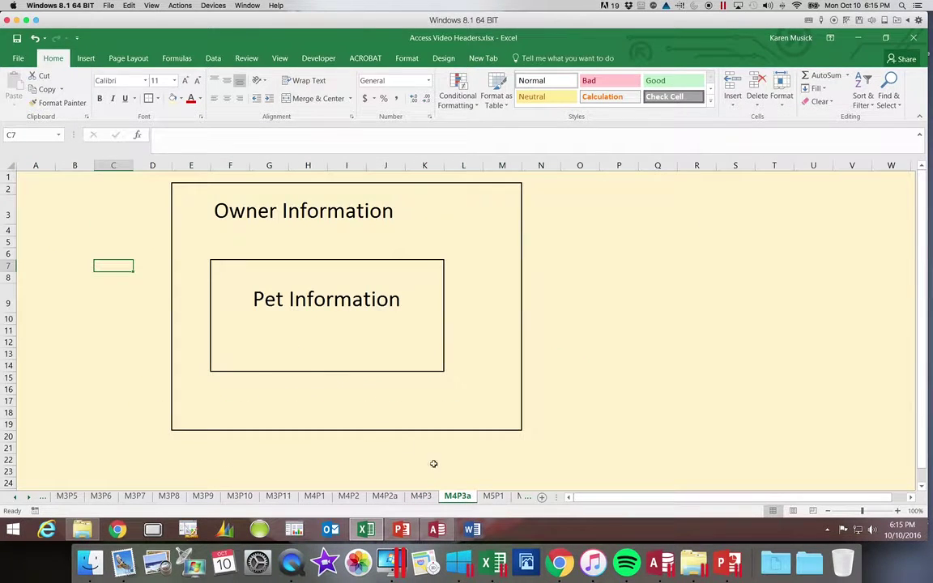
{"action": "left_click", "coordinate": [314, 302]}
{"action": "left_click", "coordinate": [259, 301]}
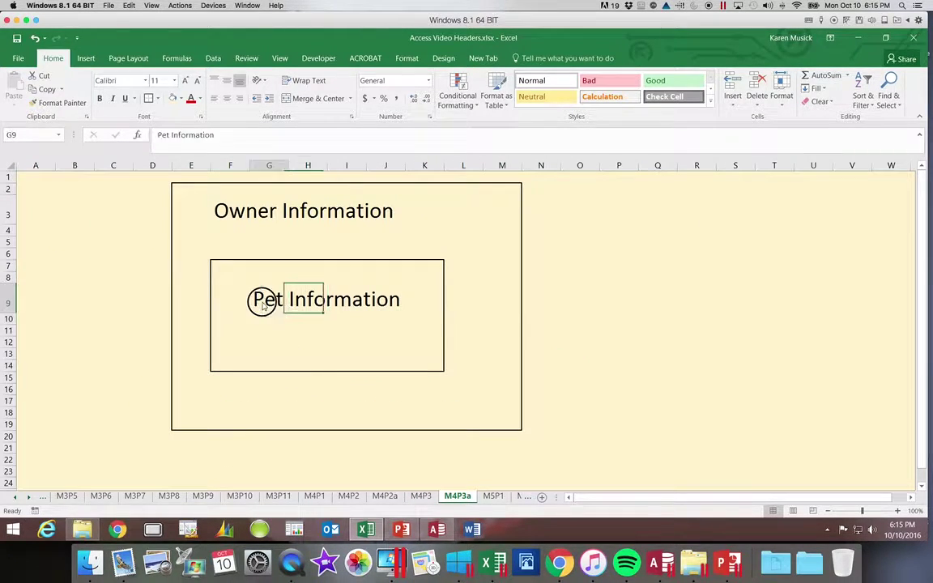
{"action": "left_click", "coordinate": [159, 135]}
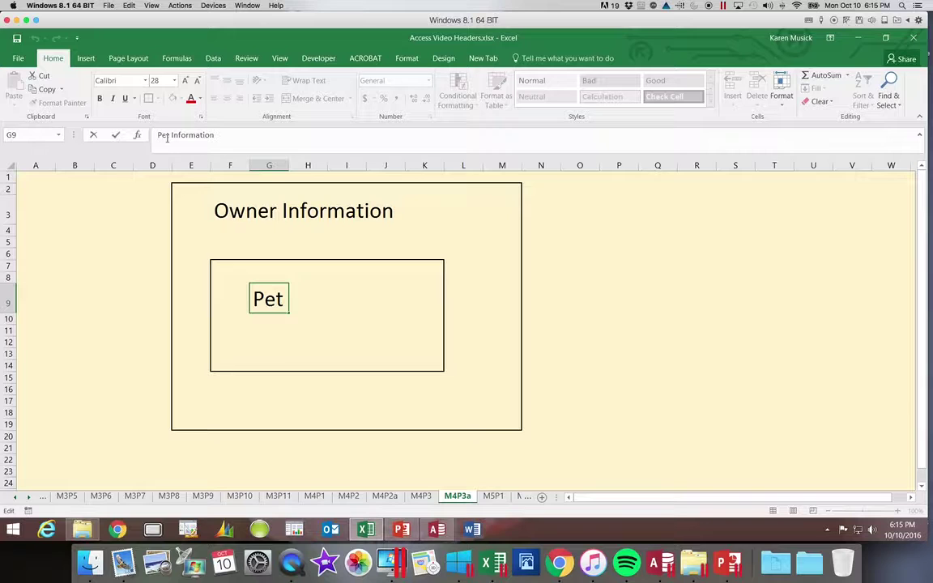
{"action": "type", "text": "Visit"}
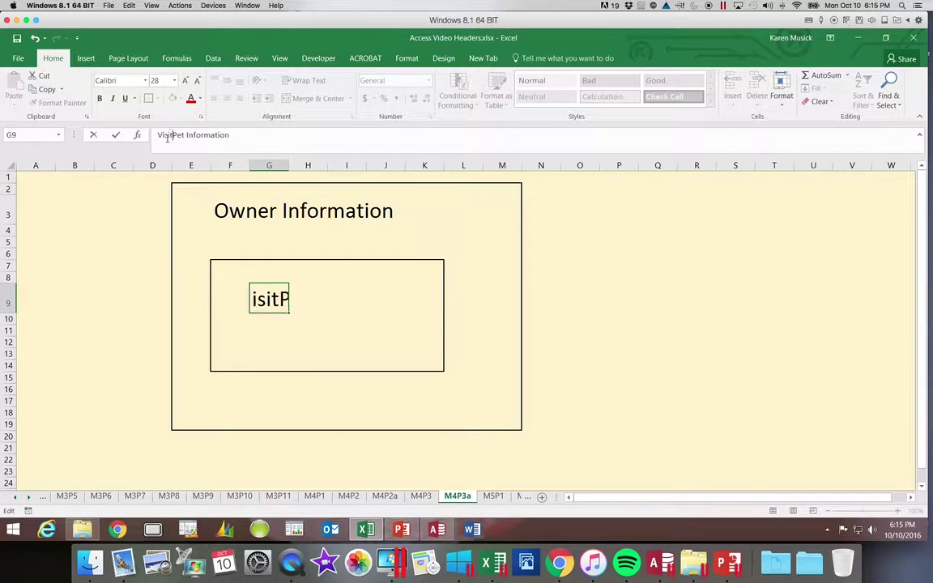
{"action": "key", "text": "Return"}
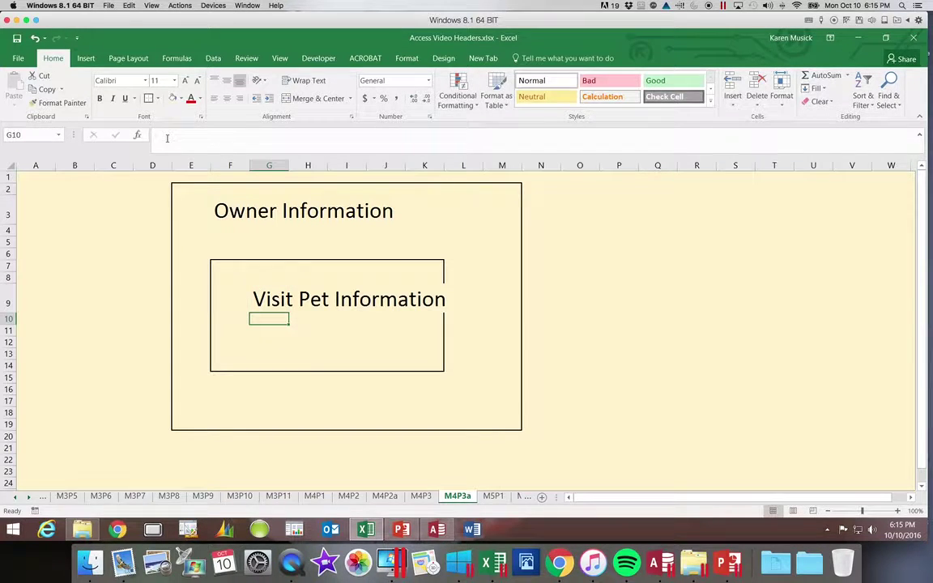
Delete the word 'Pet' from the G9 heading.
{"action": "left_click", "coordinate": [339, 298]}
{"action": "left_click", "coordinate": [267, 301]}
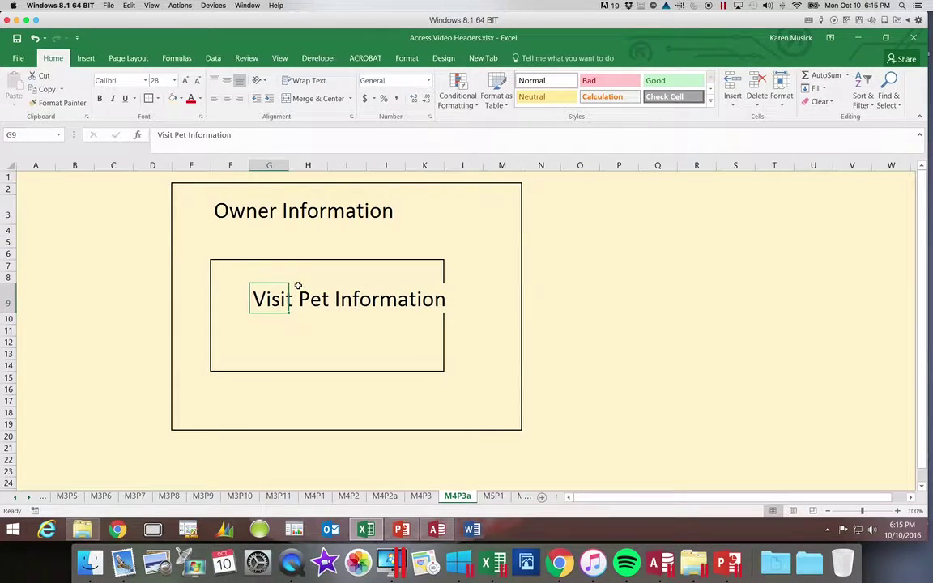
{"action": "left_click", "coordinate": [204, 133]}
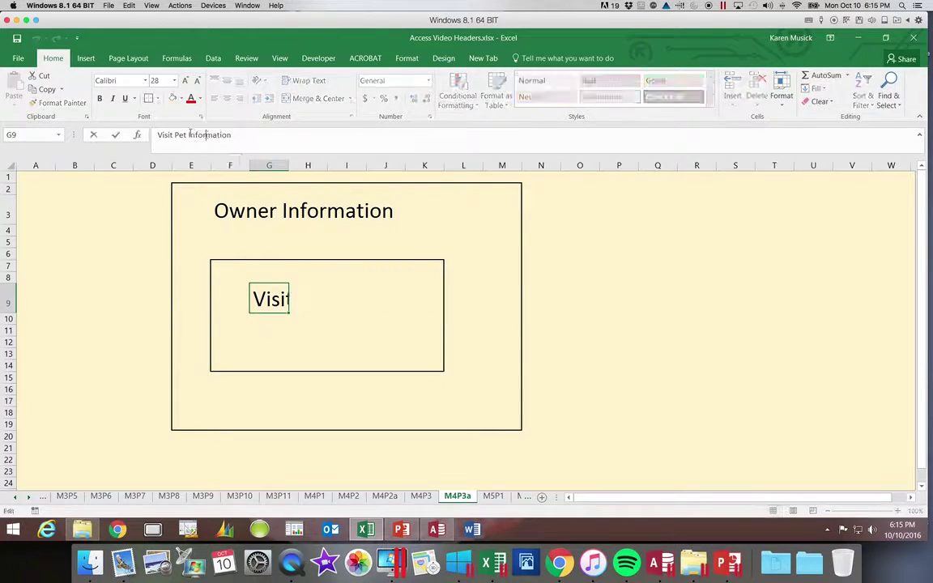
{"action": "double_click", "coordinate": [185, 136]}
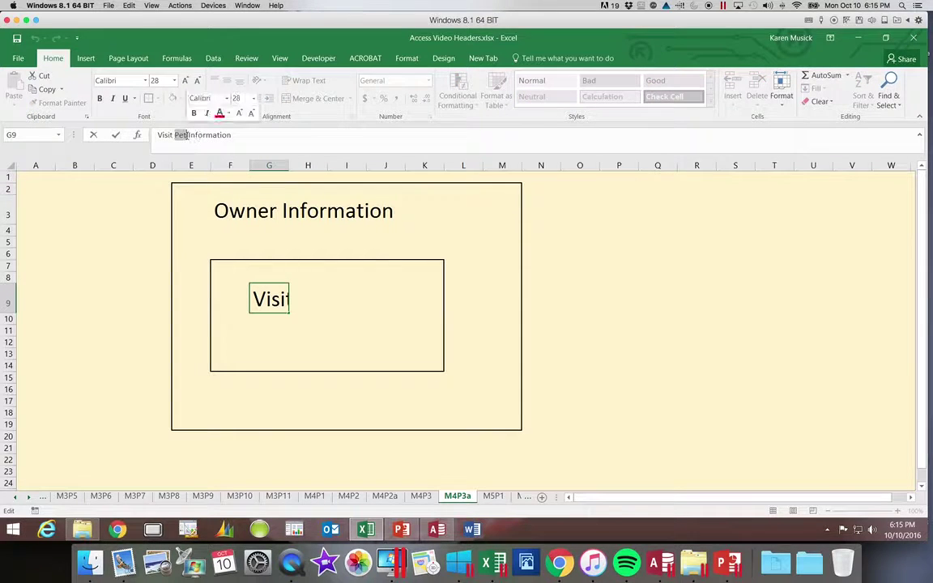
{"action": "key", "text": "BackSpace"}
{"action": "key", "text": "Return"}
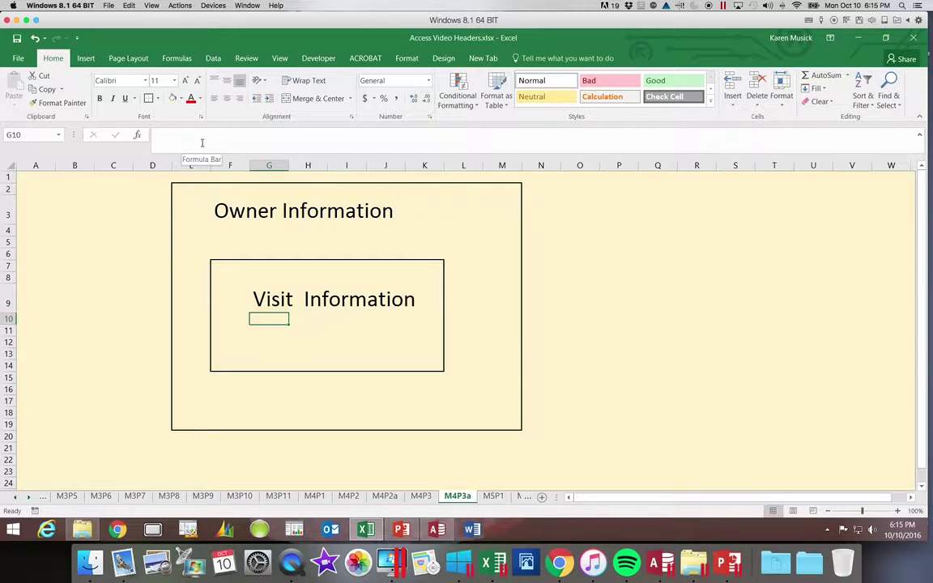
Remove the extra space so G9 reads exactly 'Visit Information'.
{"action": "left_click", "coordinate": [308, 303]}
{"action": "left_click", "coordinate": [267, 298]}
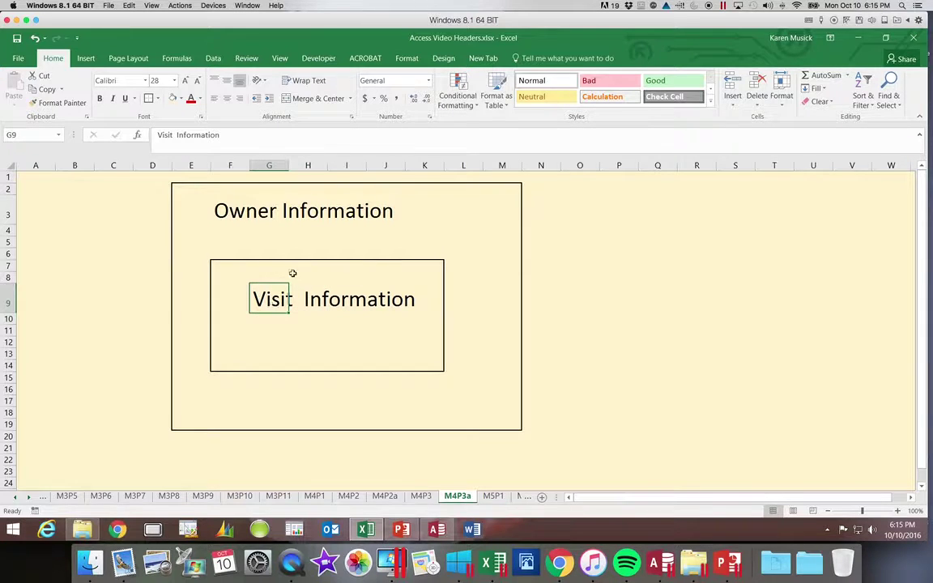
{"action": "left_click", "coordinate": [178, 136]}
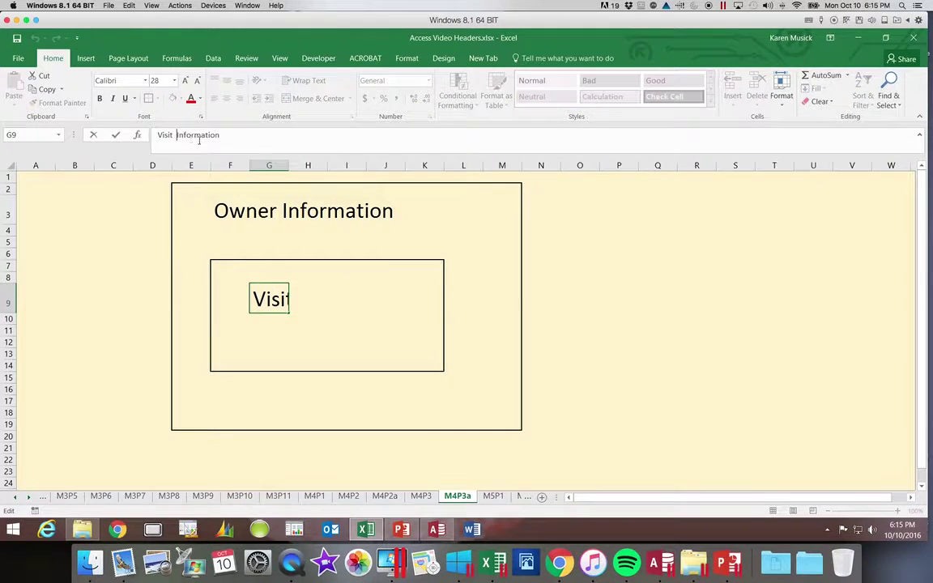
{"action": "key", "text": "BackSpace"}
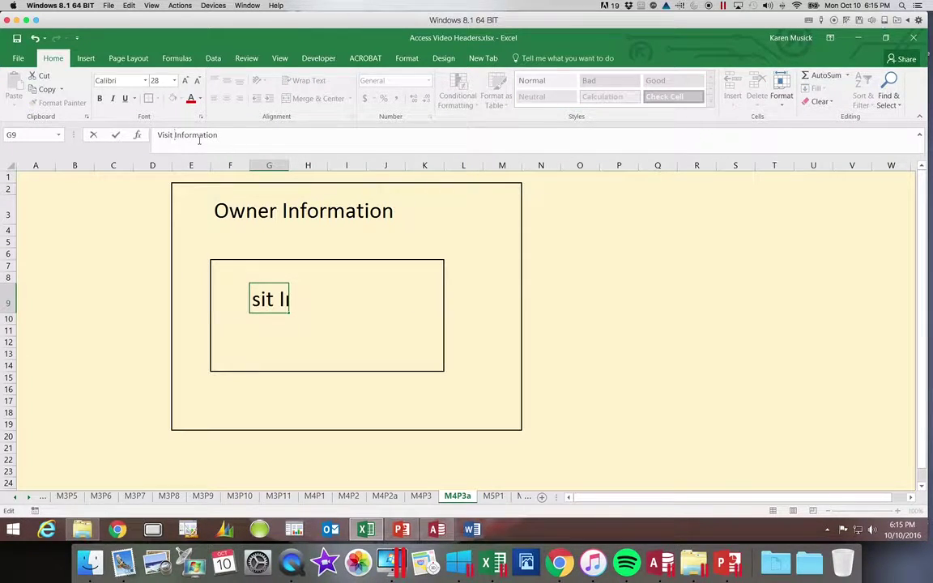
{"action": "key", "text": "BackSpace"}
{"action": "key", "text": "Return"}
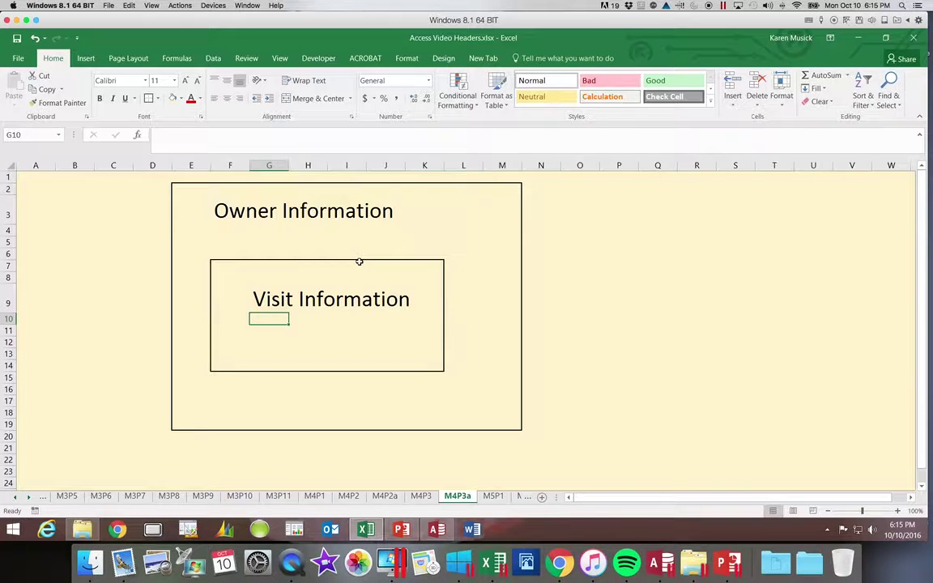
{"action": "scroll", "coordinate": [359, 262], "scroll_direction": "right", "scroll_amount": 1}
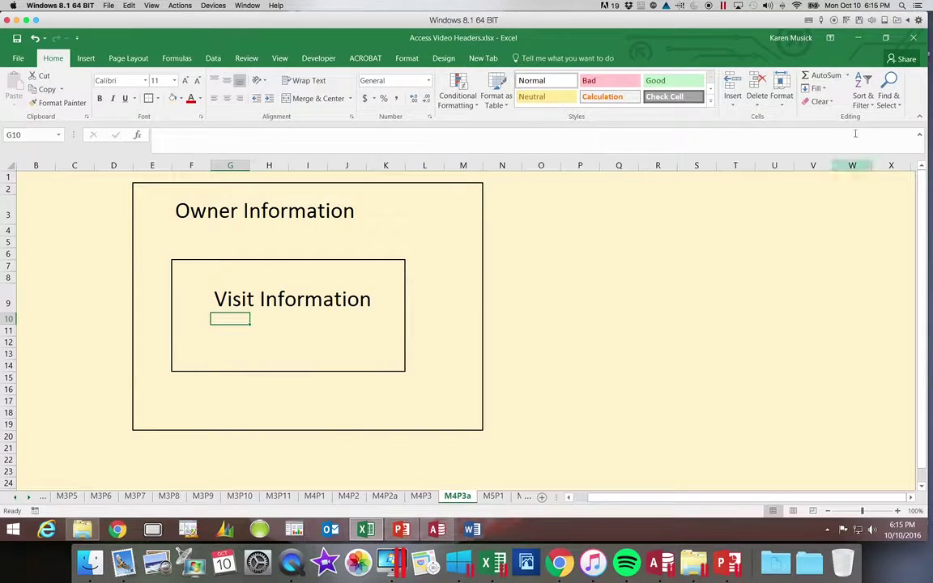
{"action": "left_click", "coordinate": [858, 39]}
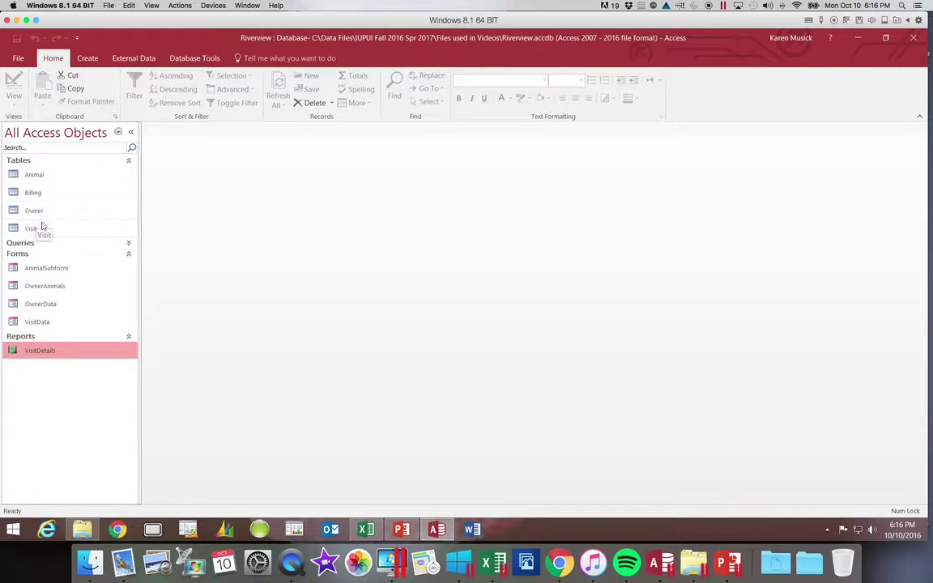
{"action": "left_click", "coordinate": [201, 63]}
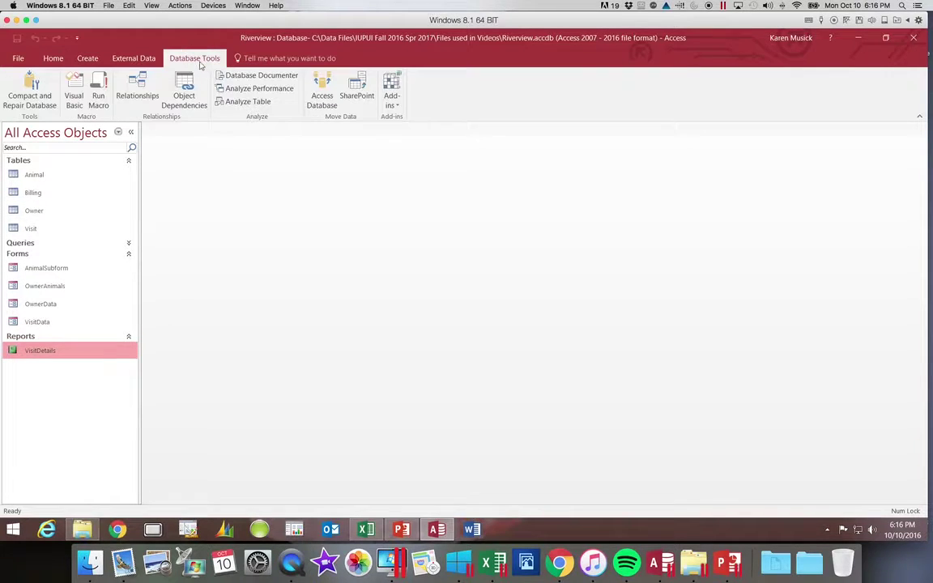
{"action": "left_click", "coordinate": [140, 96]}
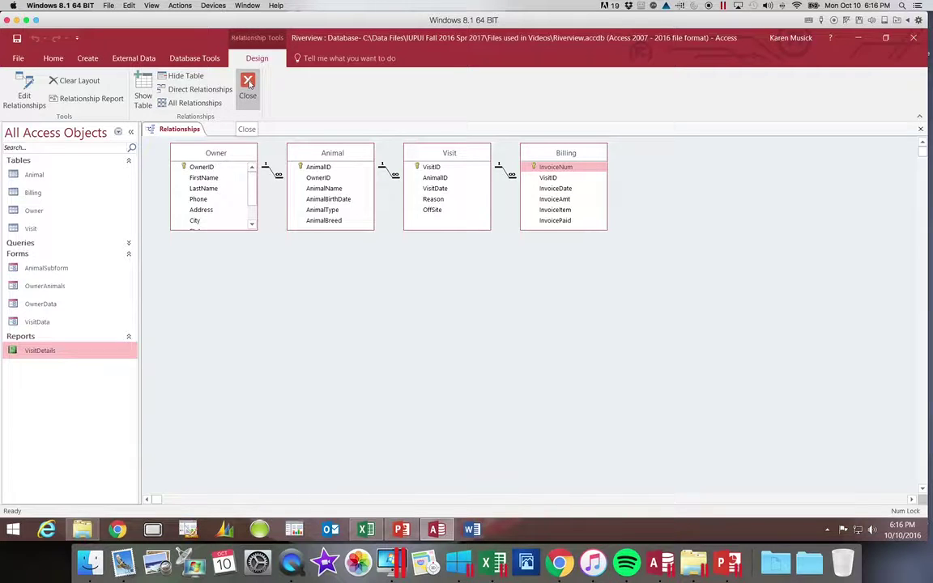
{"action": "left_click", "coordinate": [248, 84]}
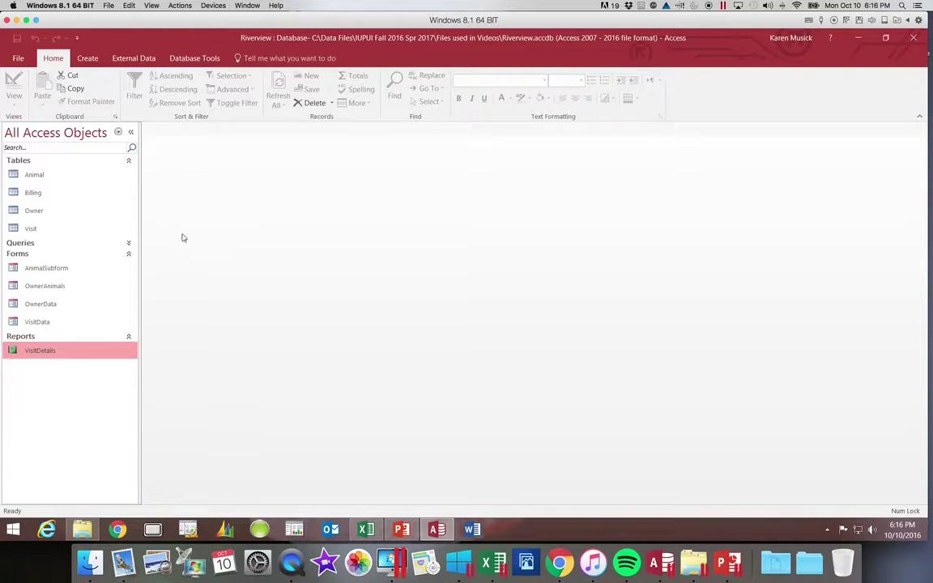
With the Create tab showing, preview the VisitDetails report and close it again.
{"action": "left_click", "coordinate": [129, 245]}
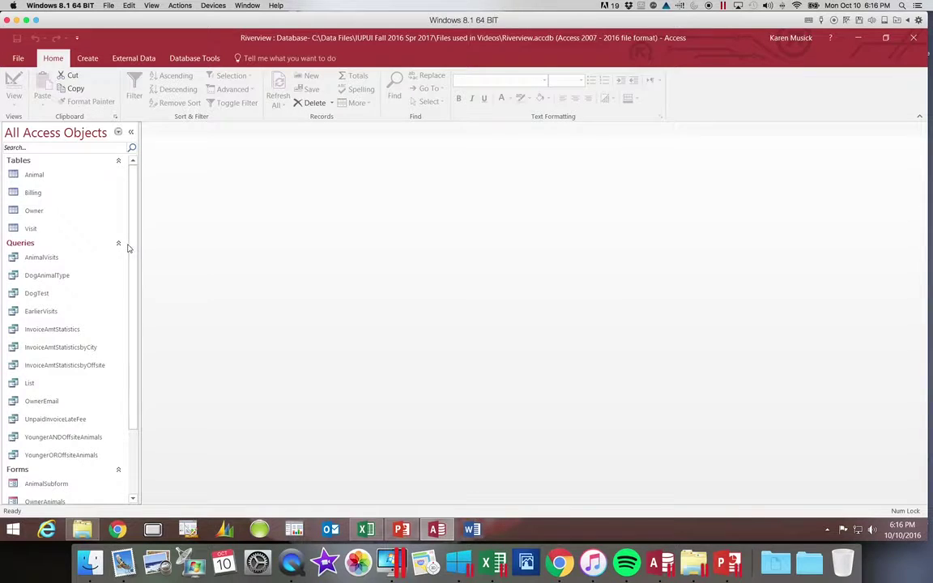
{"action": "left_click", "coordinate": [120, 244]}
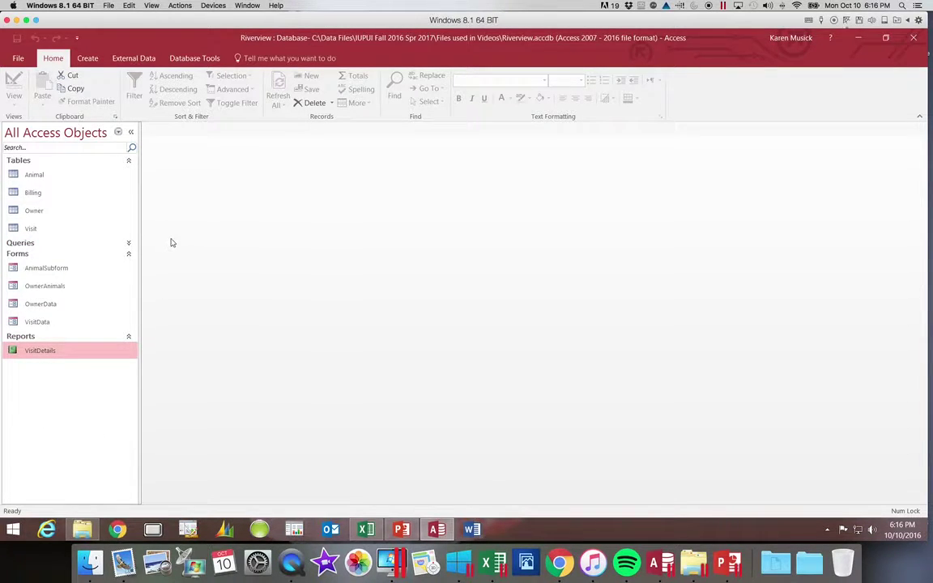
{"action": "left_click", "coordinate": [94, 61]}
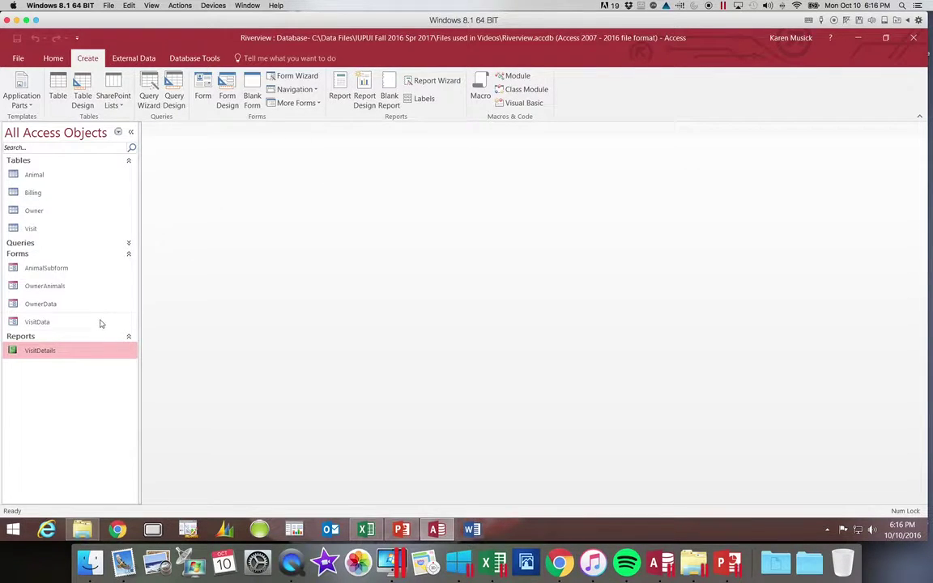
{"action": "double_click", "coordinate": [37, 350]}
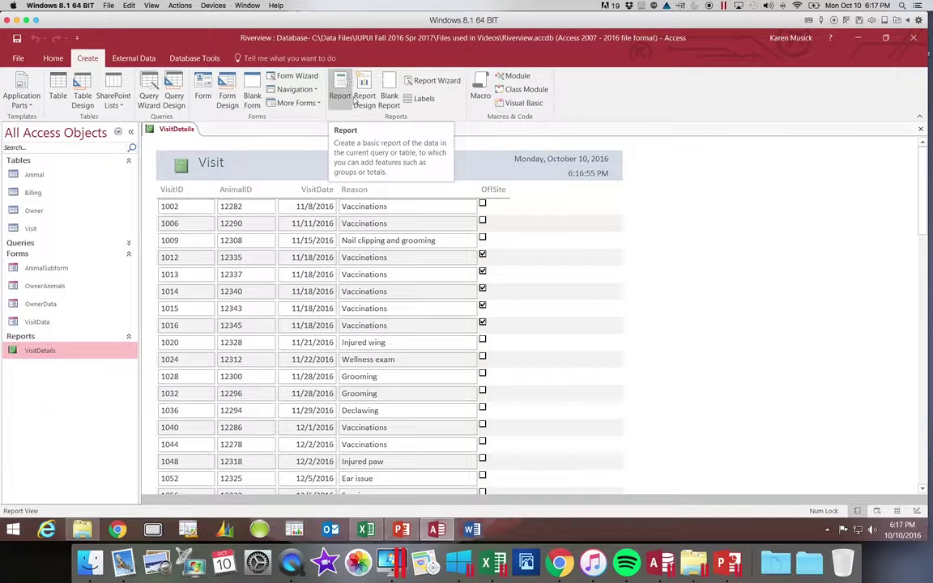
{"action": "left_click", "coordinate": [917, 130]}
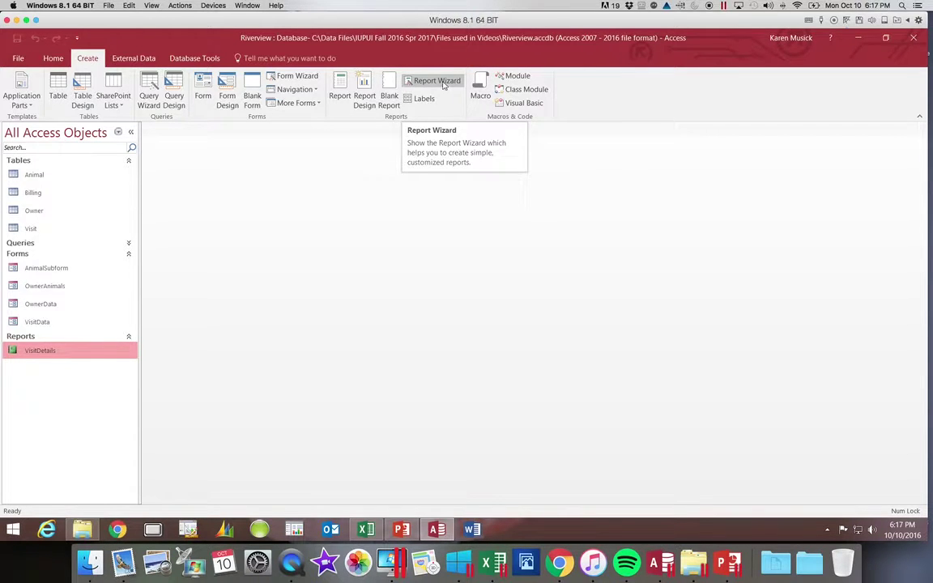
Start the Report Wizard with the Owner table as the field source.
{"action": "left_click", "coordinate": [443, 83]}
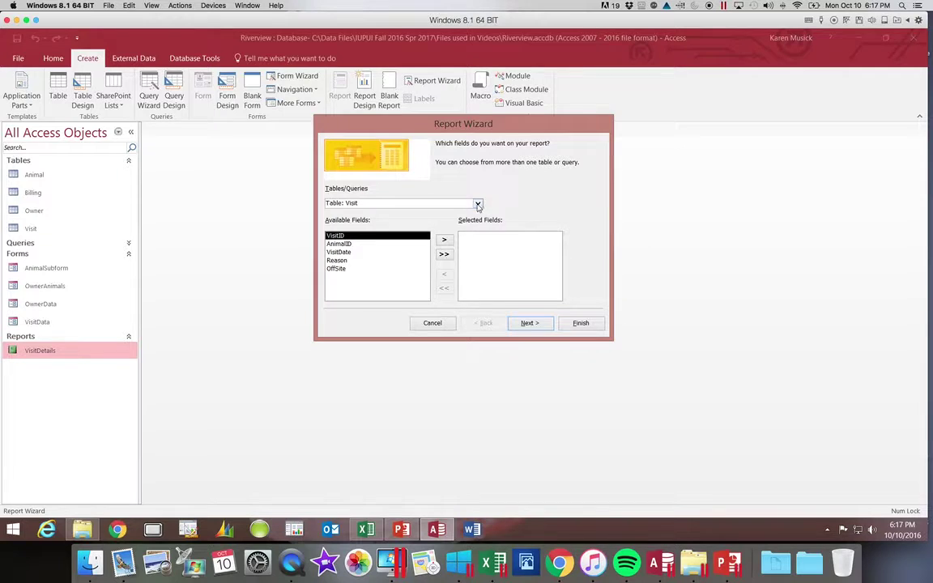
{"action": "left_click", "coordinate": [367, 530]}
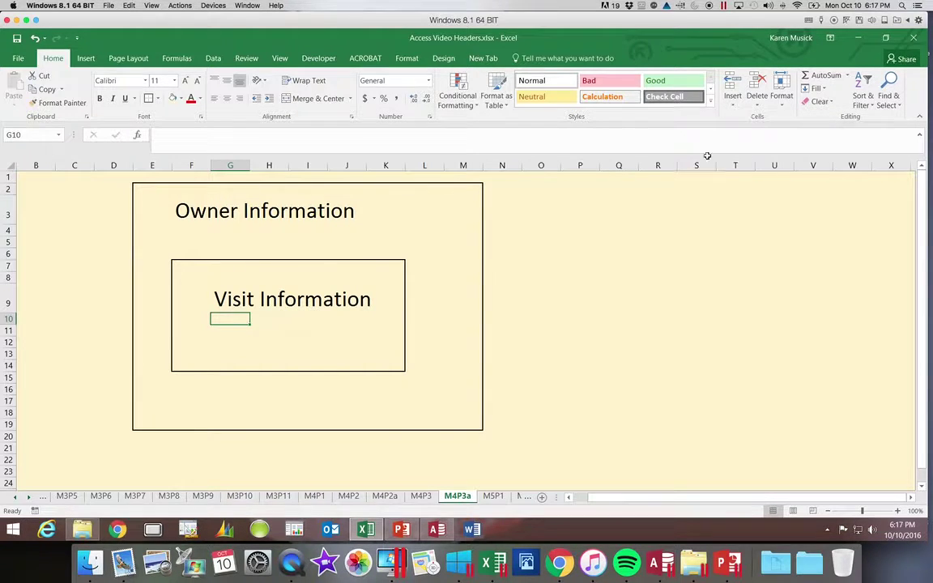
{"action": "left_click", "coordinate": [859, 39]}
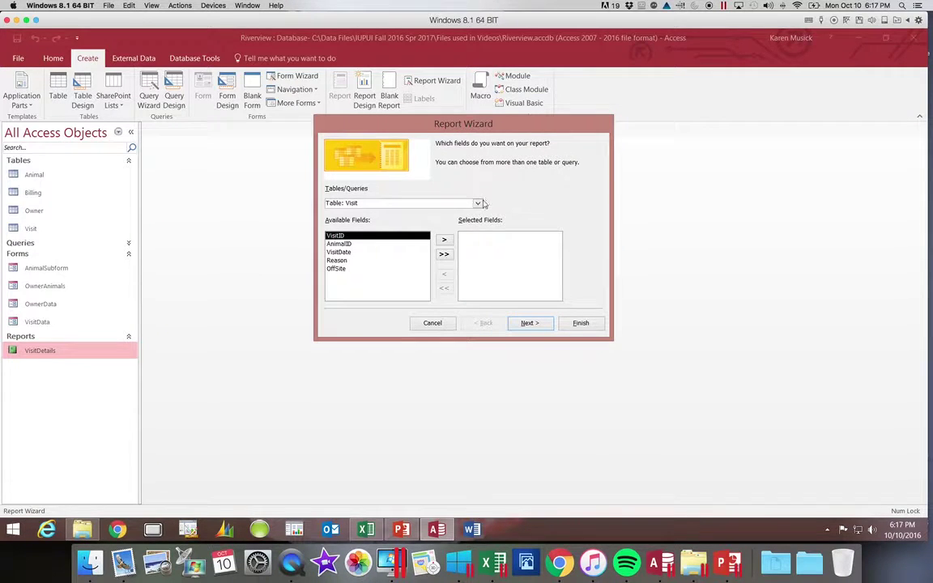
{"action": "left_click", "coordinate": [478, 203]}
{"action": "left_click", "coordinate": [479, 228]}
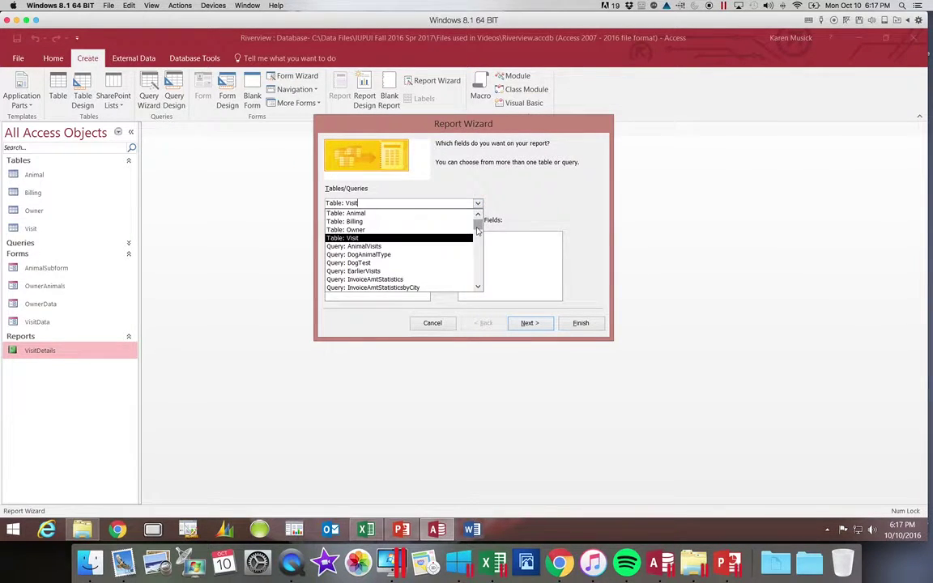
{"action": "left_click", "coordinate": [416, 230]}
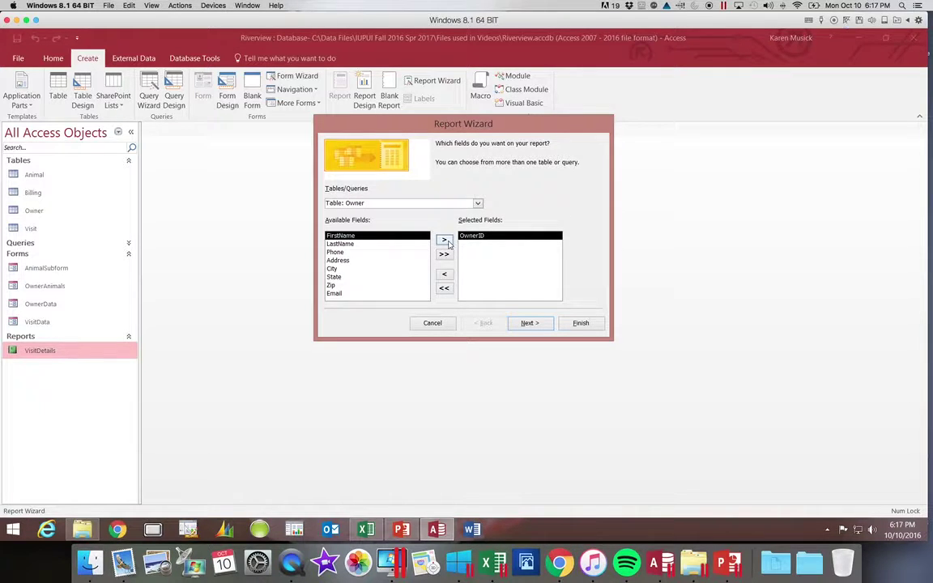
Add FirstName, LastName, City, Phone and Email to the report's selected fields.
{"action": "left_click", "coordinate": [445, 240]}
{"action": "left_click", "coordinate": [447, 243]}
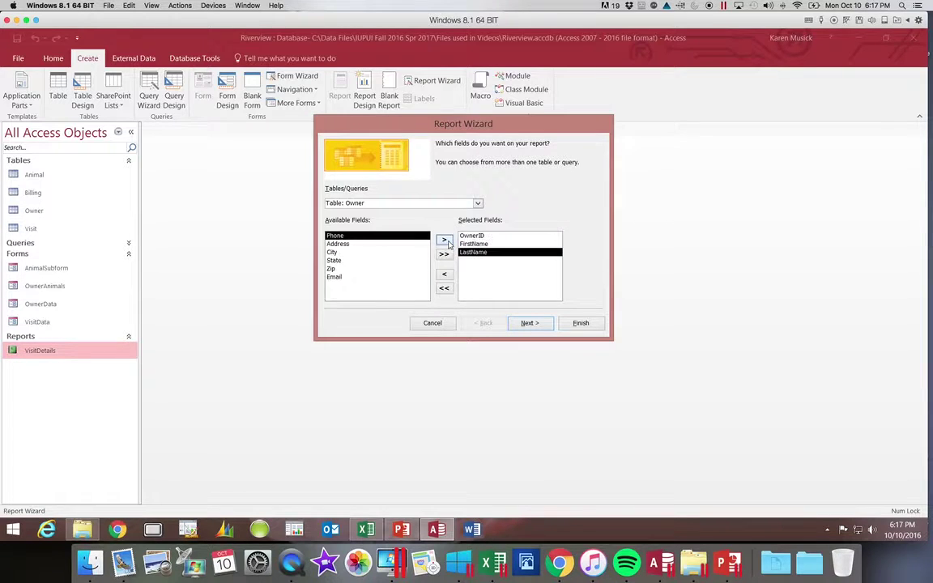
{"action": "left_click", "coordinate": [363, 253]}
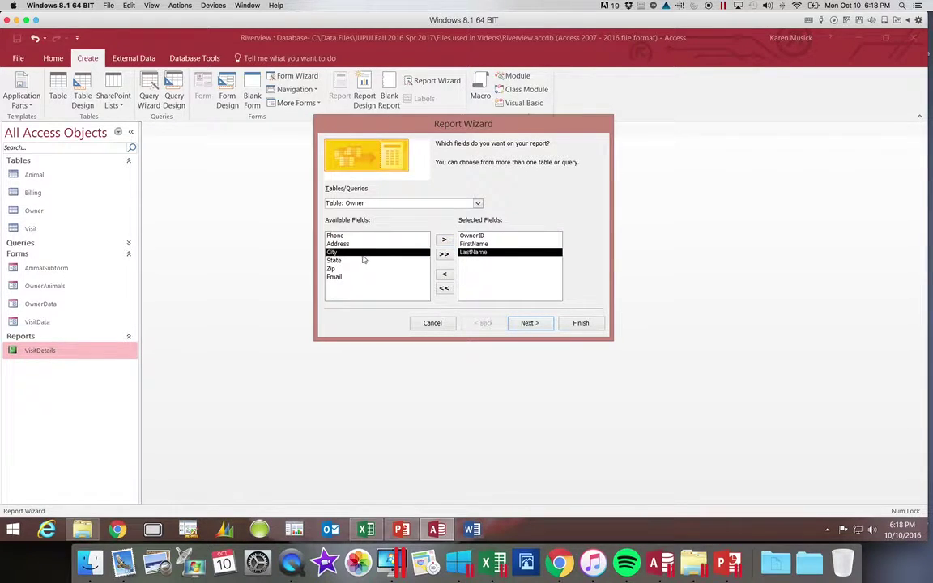
{"action": "left_click", "coordinate": [443, 240]}
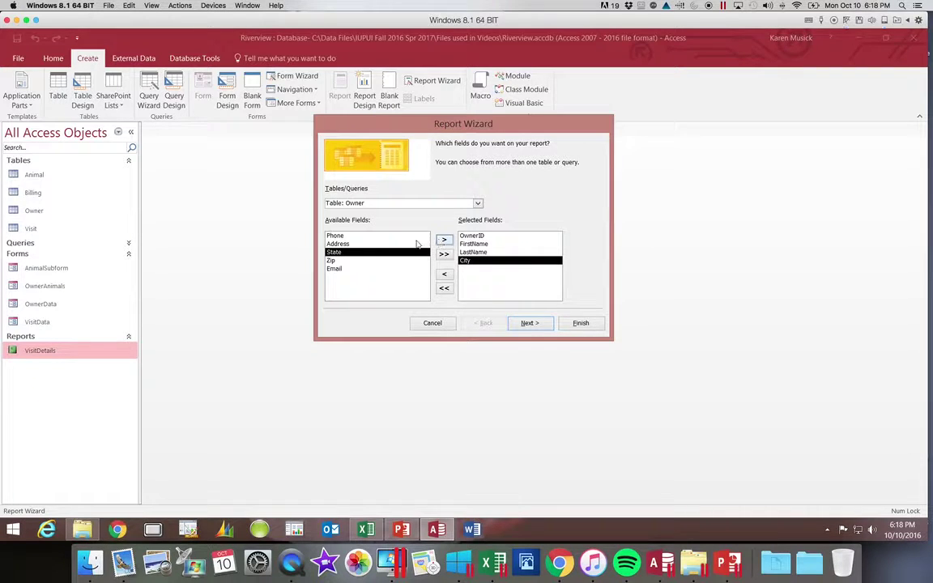
{"action": "left_click", "coordinate": [383, 236]}
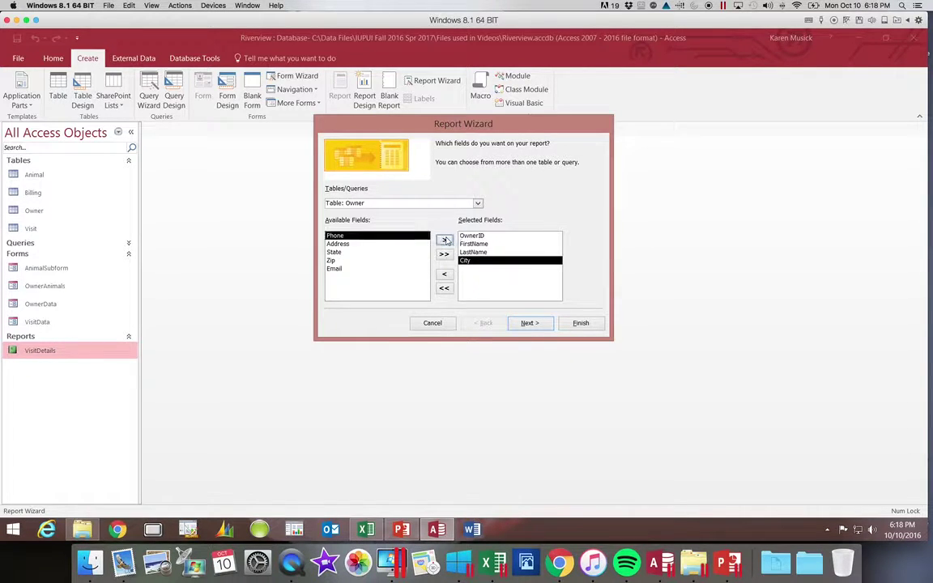
{"action": "double_click", "coordinate": [383, 237]}
{"action": "left_click", "coordinate": [380, 262]}
{"action": "left_click", "coordinate": [441, 240]}
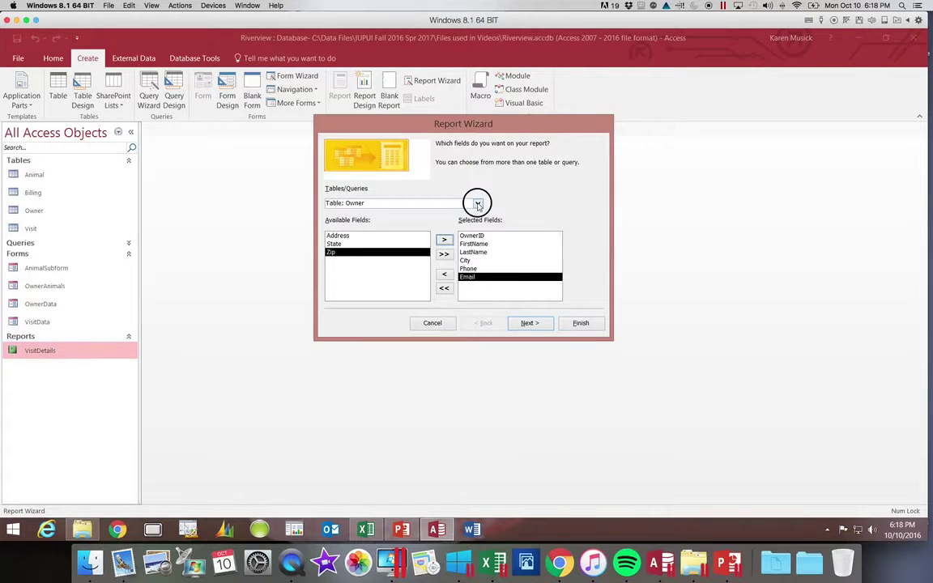
Add all Visit table fields (VisitID, AnimalID, VisitDate, Reason, OffSite) to the report.
{"action": "left_click", "coordinate": [478, 203]}
{"action": "left_click", "coordinate": [453, 221]}
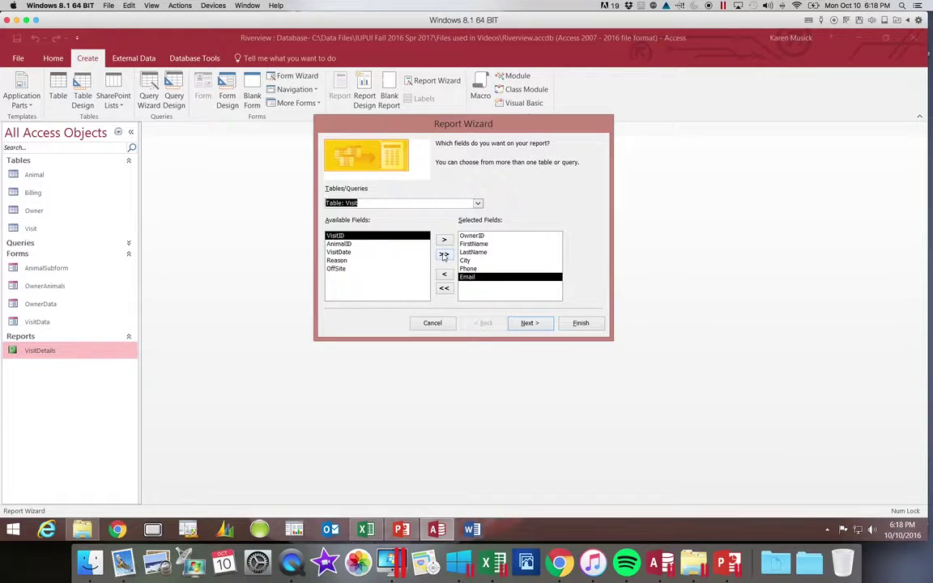
{"action": "left_click", "coordinate": [444, 255]}
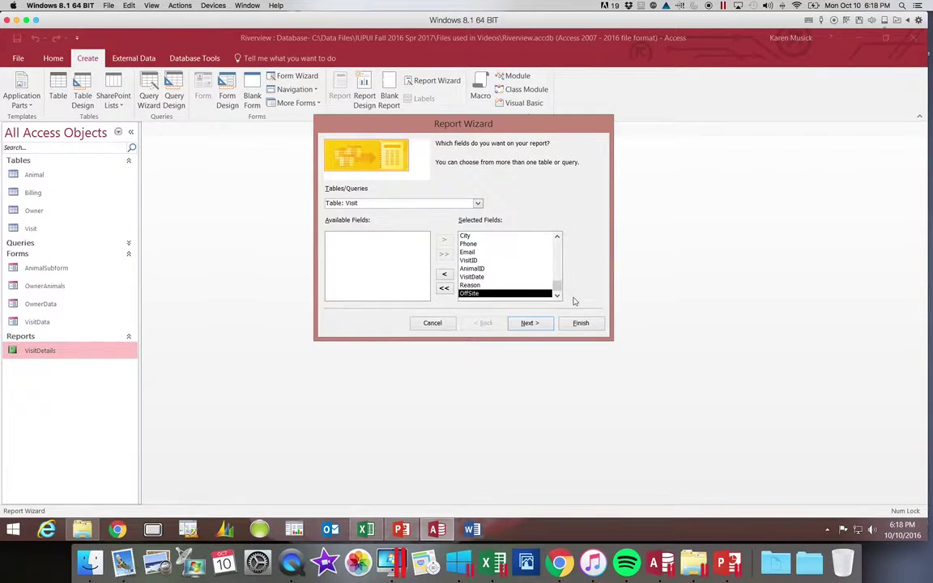
{"action": "mouse_move", "coordinate": [557, 288]}
{"action": "left_mouse_down"}
{"action": "mouse_move", "coordinate": [558, 245]}
{"action": "mouse_move", "coordinate": [558, 294]}
{"action": "left_mouse_up"}
Keep the data viewed by Owner with no extra grouping levels and continue to sorting.
{"action": "left_click", "coordinate": [530, 323]}
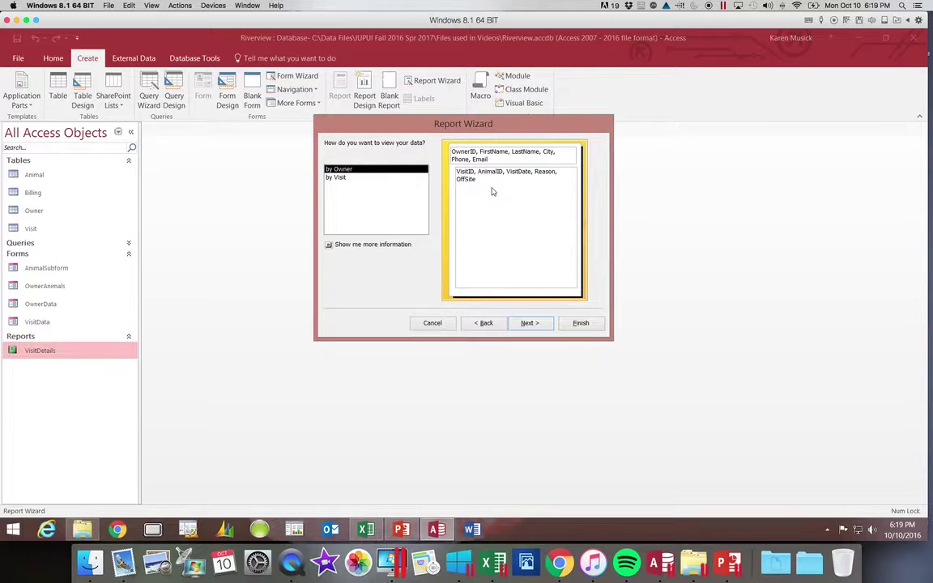
{"action": "left_click", "coordinate": [527, 323]}
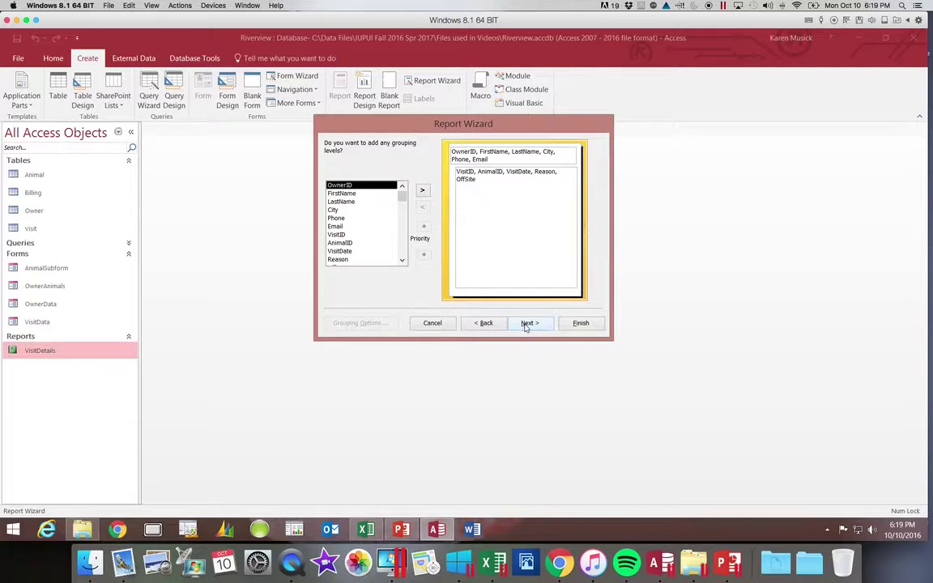
{"action": "left_click", "coordinate": [527, 323]}
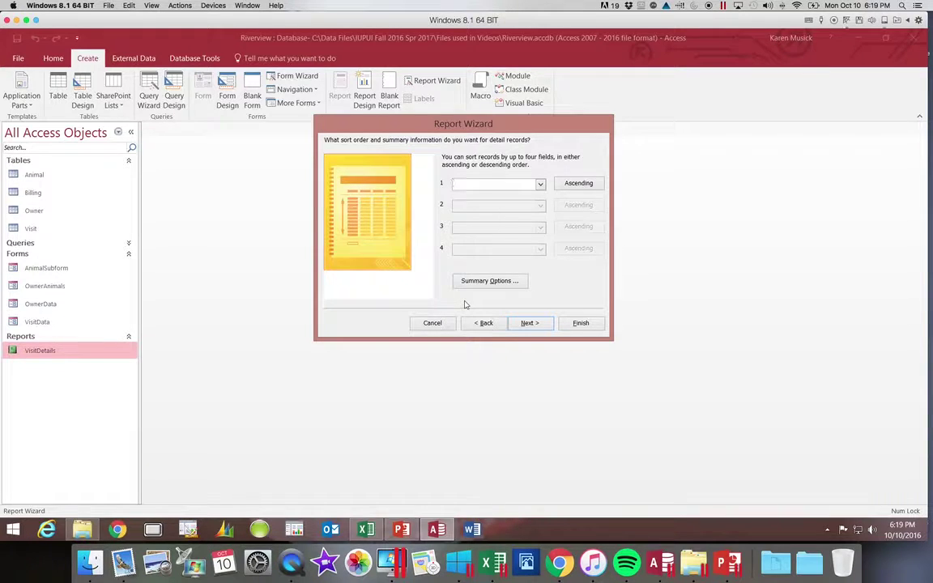
Sort each owner's visit records by VisitDate, ascending.
{"action": "left_click", "coordinate": [539, 184]}
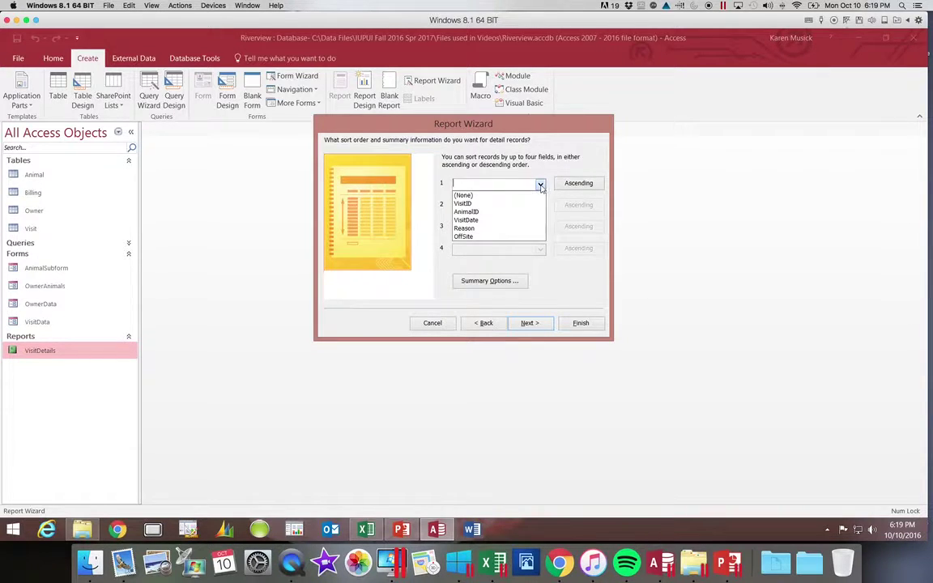
{"action": "left_click", "coordinate": [522, 220]}
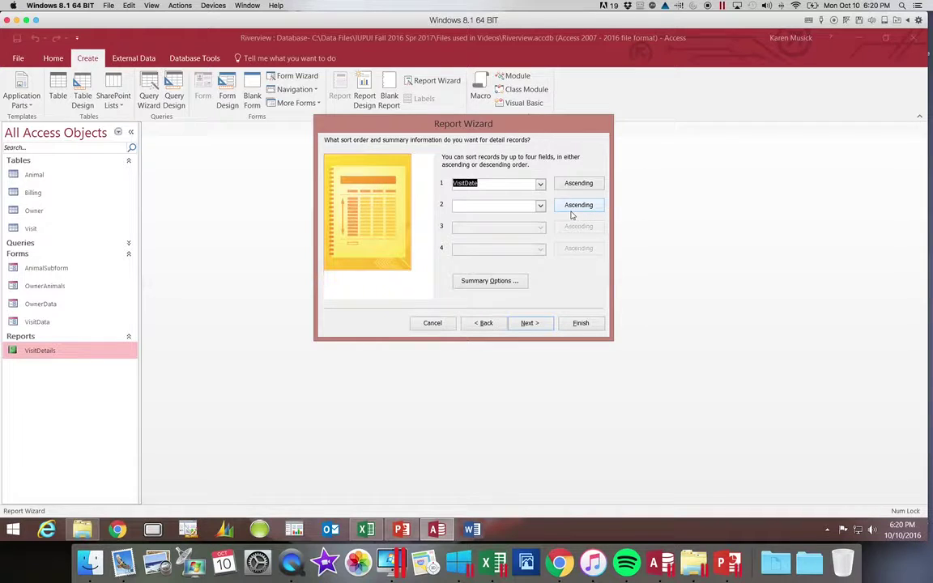
Choose the Outline layout with Portrait orientation for the report.
{"action": "left_click", "coordinate": [528, 323]}
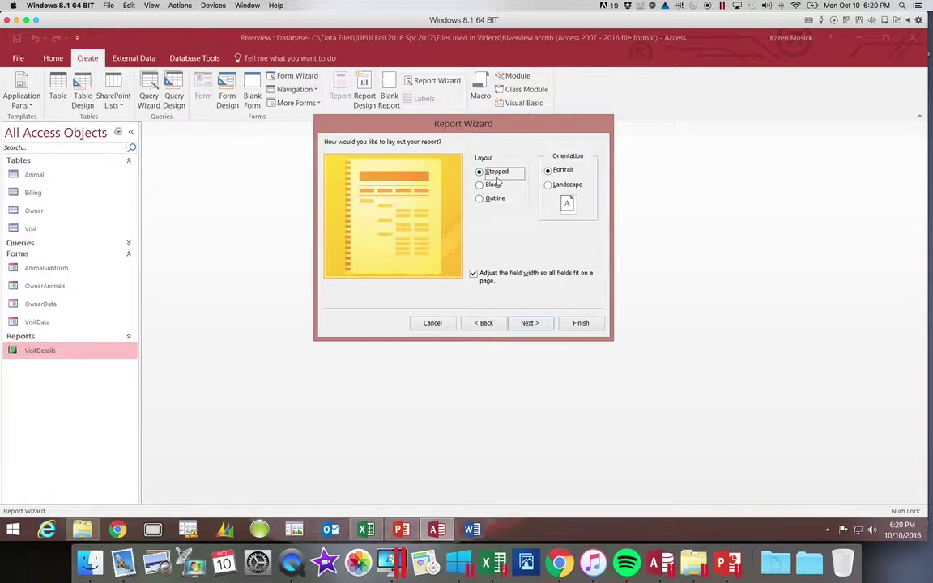
{"action": "left_click", "coordinate": [498, 186]}
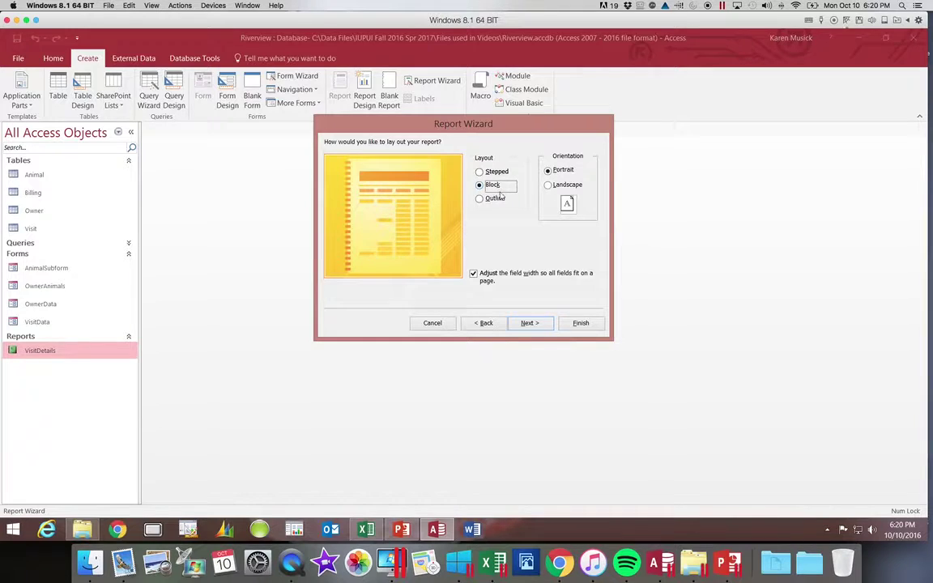
{"action": "left_click", "coordinate": [499, 200]}
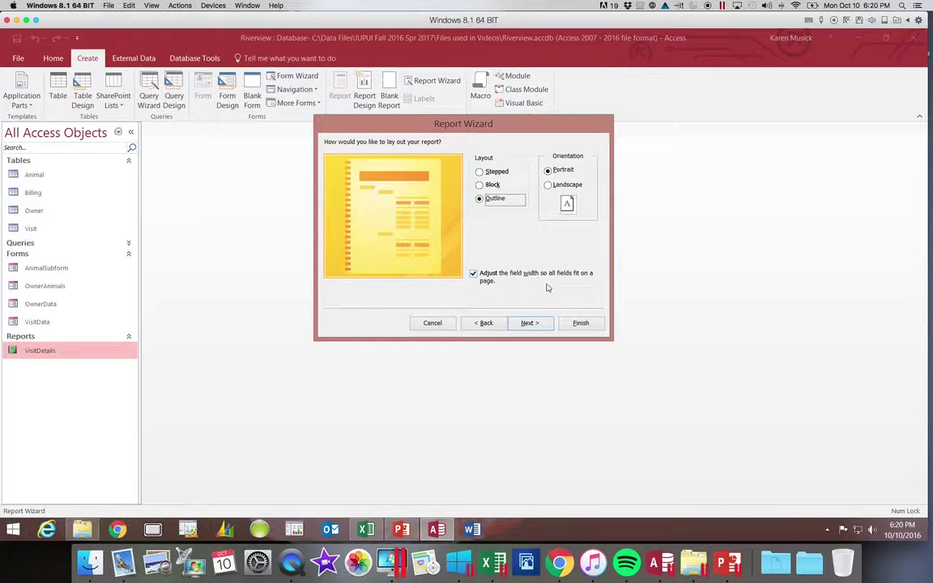
Change the report title from 'Owner' to 'OwnersAndVisits'.
{"action": "left_click", "coordinate": [529, 323]}
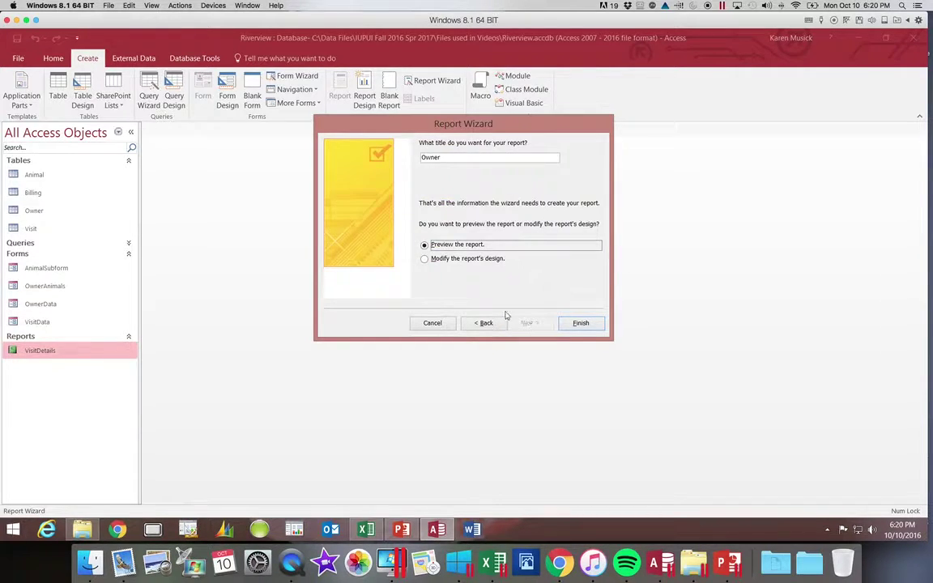
{"action": "left_click", "coordinate": [454, 157]}
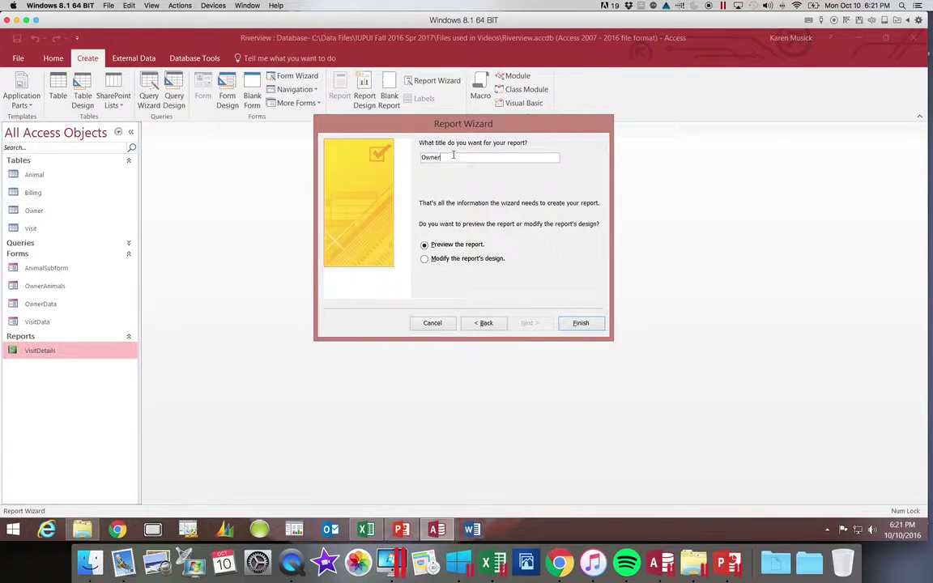
{"action": "type", "text": "sAndVisits"}
Generate the report and fit a whole page to the preview window.
{"action": "left_click", "coordinate": [581, 323]}
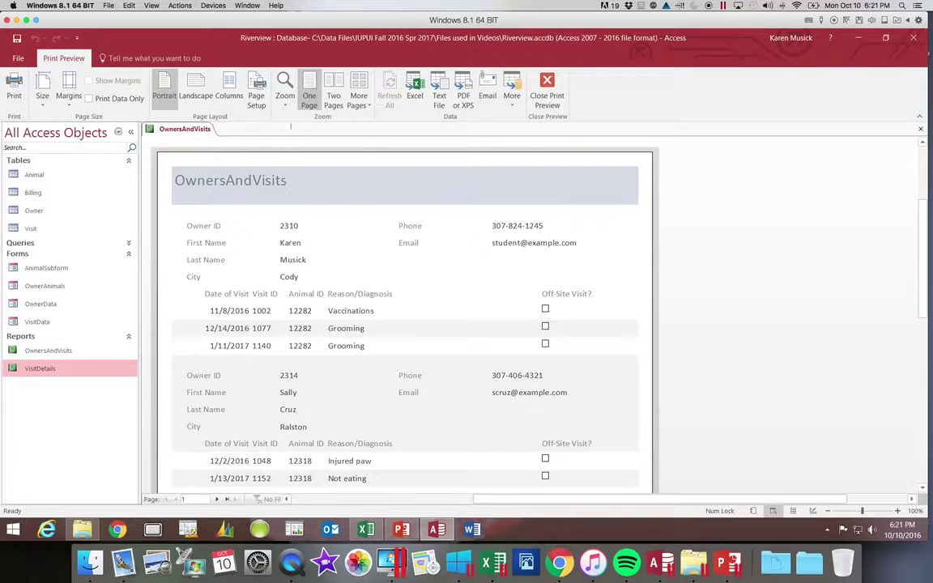
{"action": "left_click", "coordinate": [285, 103]}
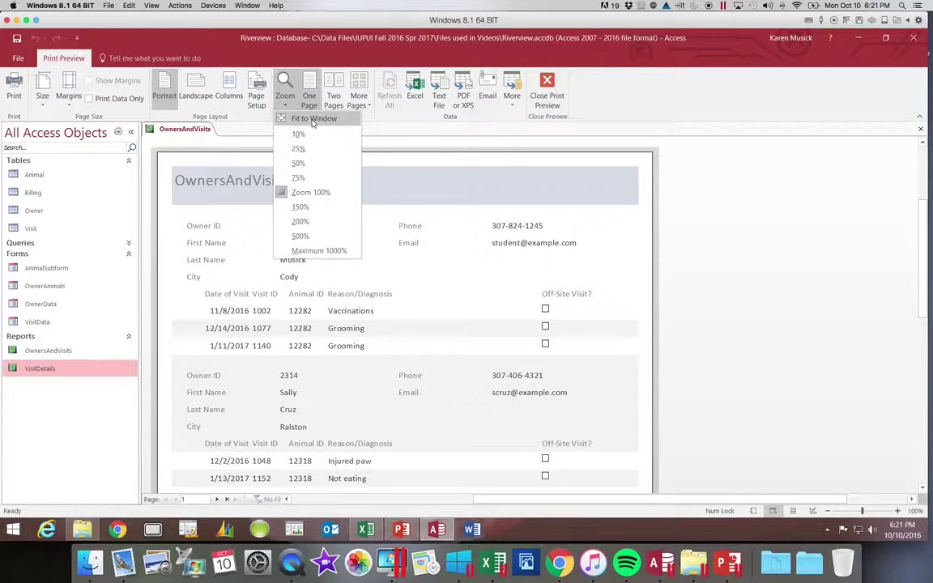
{"action": "left_click", "coordinate": [313, 120]}
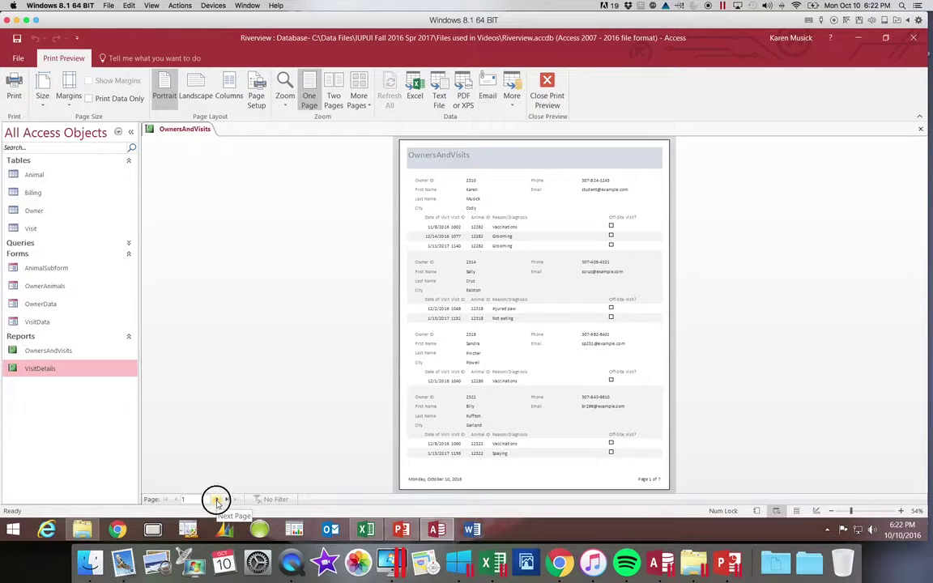
Browse the preview to page 2, the last page 7, and back to page 1.
{"action": "left_click", "coordinate": [217, 500]}
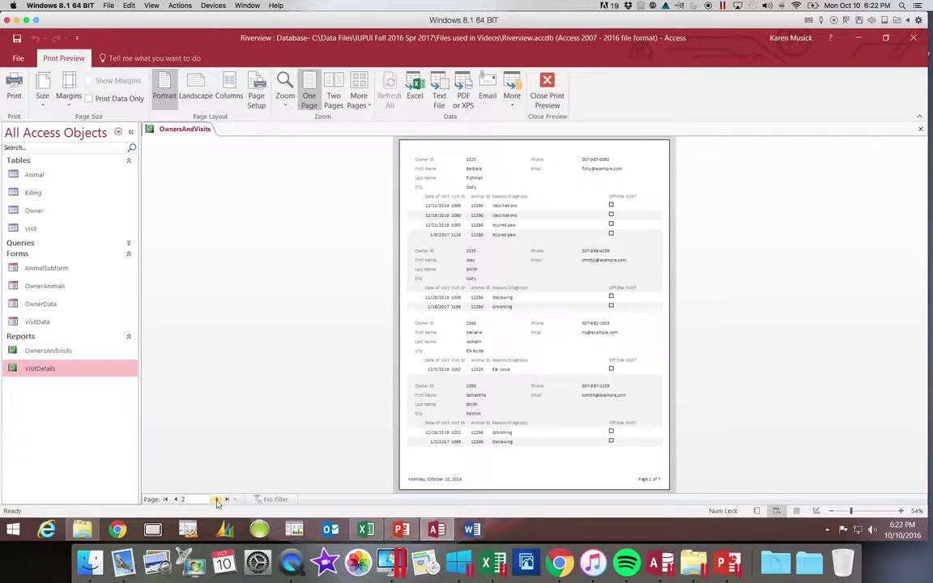
{"action": "left_click", "coordinate": [227, 499]}
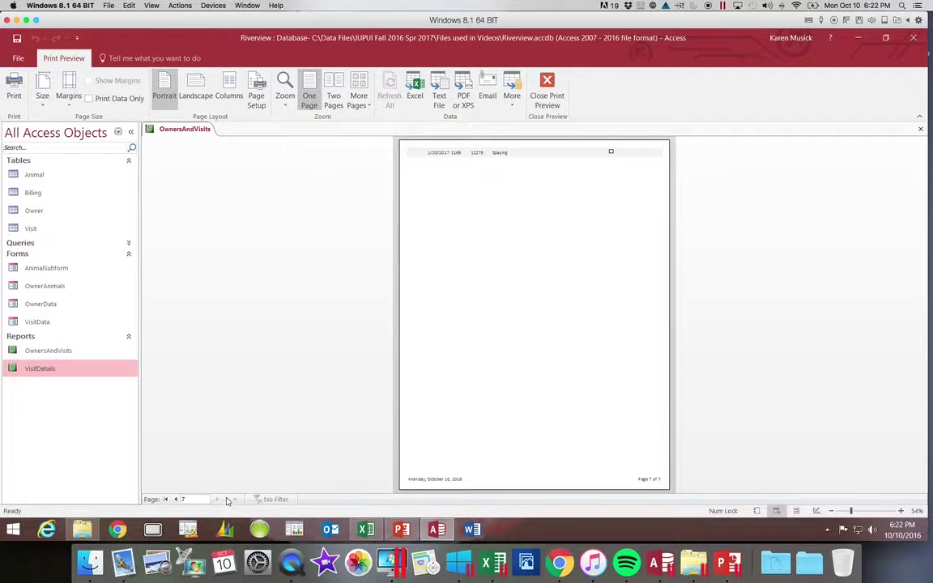
{"action": "left_click", "coordinate": [166, 499]}
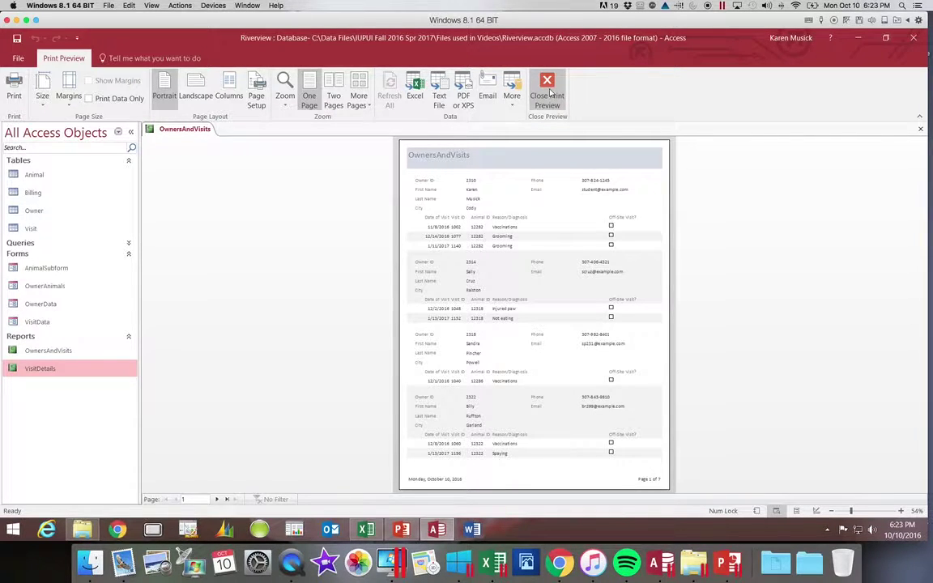
Close Print Preview and switch the OwnersAndVisits report to Layout View.
{"action": "left_click", "coordinate": [549, 92]}
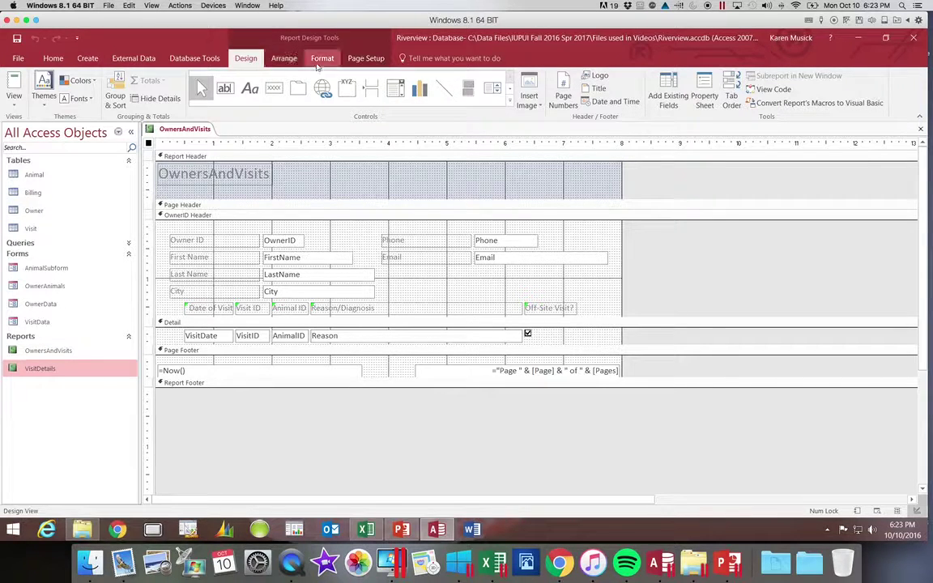
{"action": "left_click", "coordinate": [366, 61]}
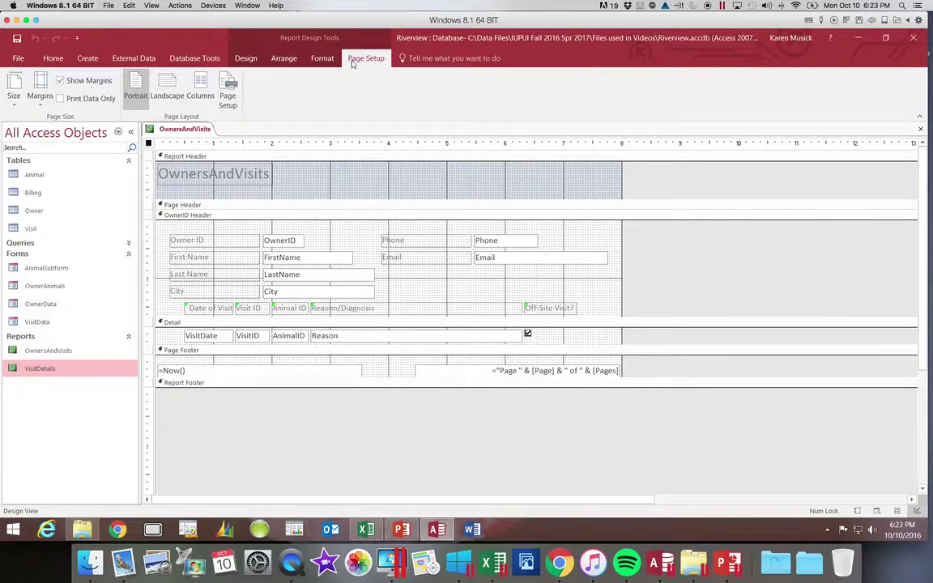
{"action": "left_click", "coordinate": [54, 59]}
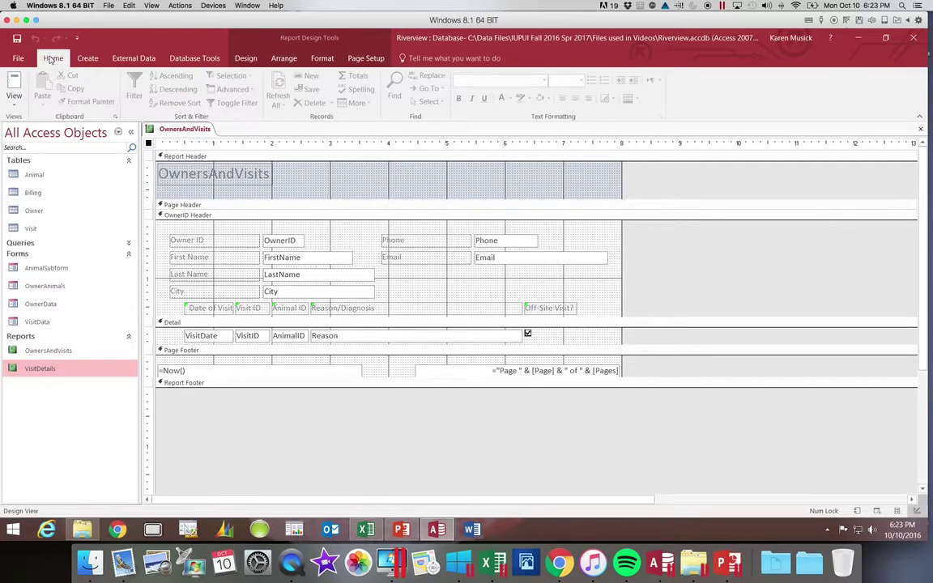
{"action": "left_click", "coordinate": [12, 103]}
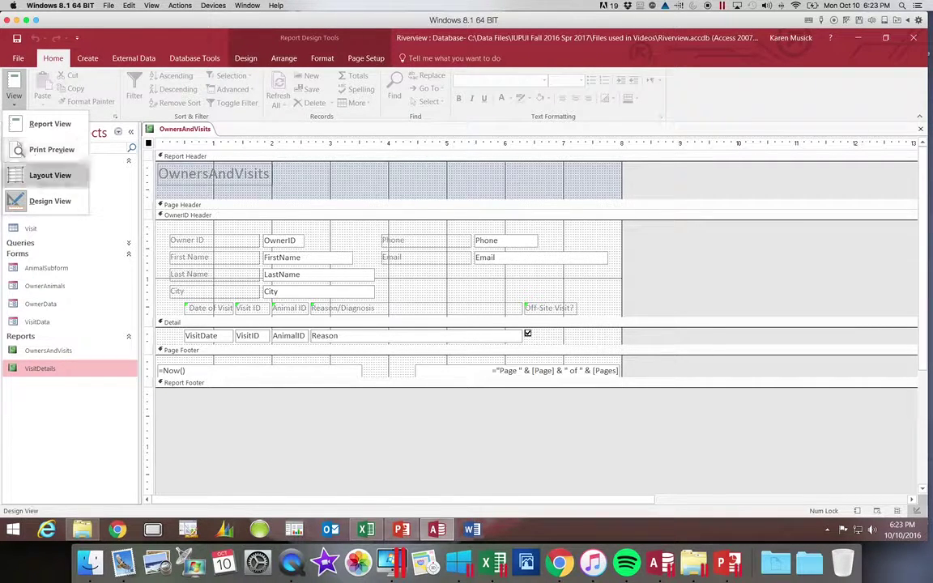
{"action": "left_click", "coordinate": [39, 176]}
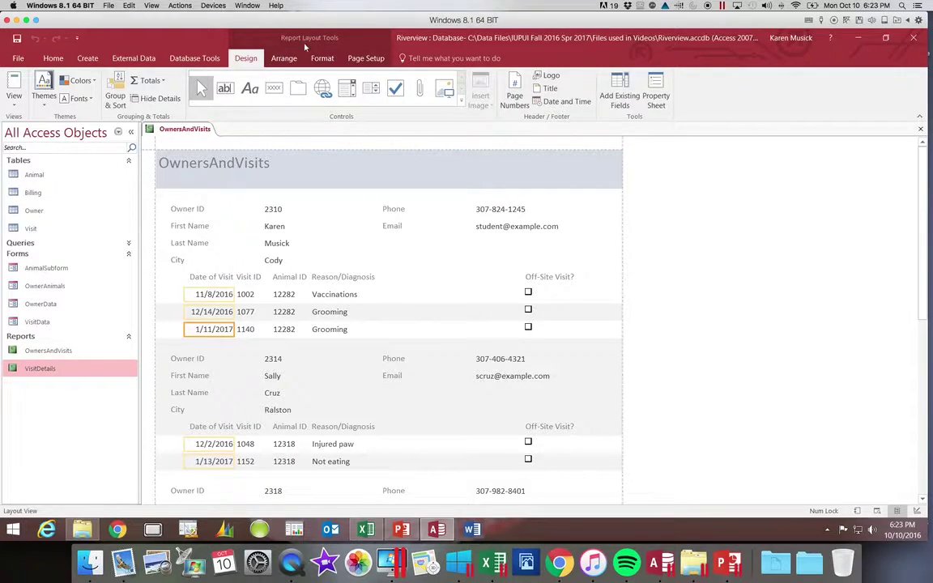
Try the OwnersAndVisits report in Report View, then switch it back to Layout View.
{"action": "left_click", "coordinate": [16, 103]}
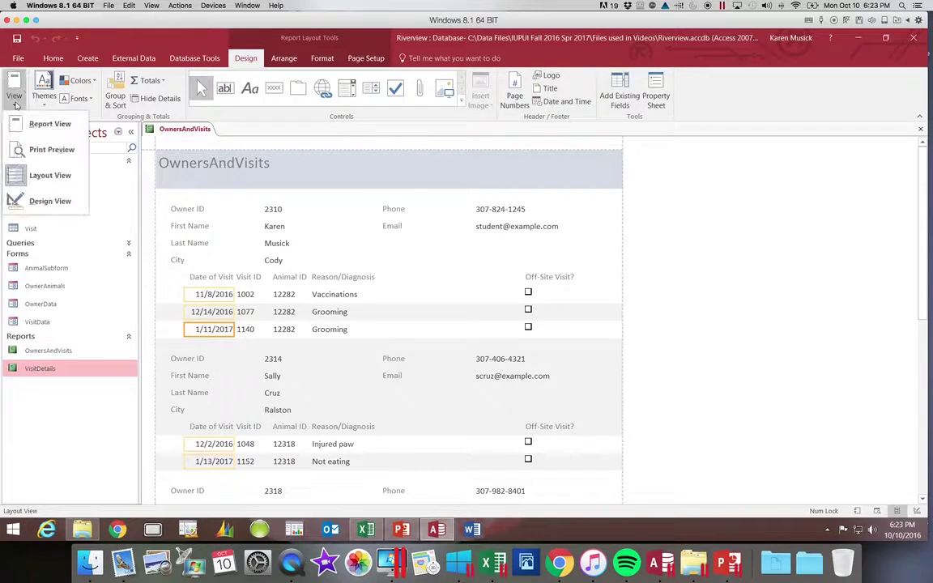
{"action": "left_click", "coordinate": [25, 124]}
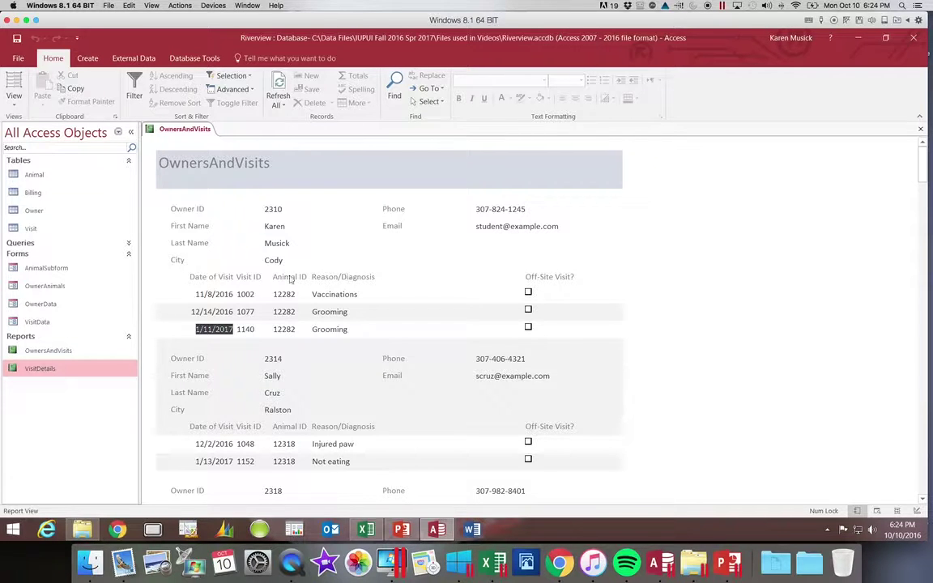
{"action": "left_click", "coordinate": [349, 279]}
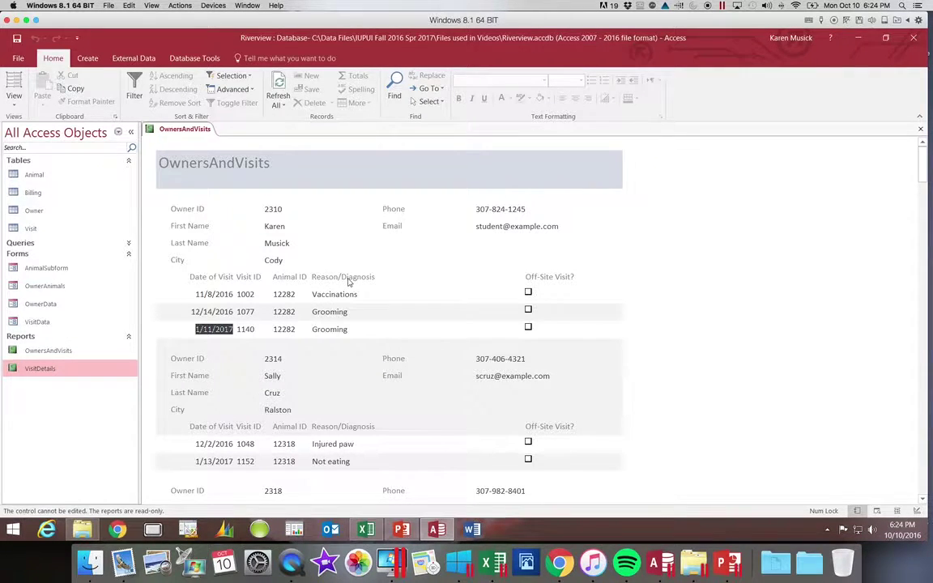
{"action": "scroll", "coordinate": [349, 279], "scroll_direction": "down", "scroll_amount": 1}
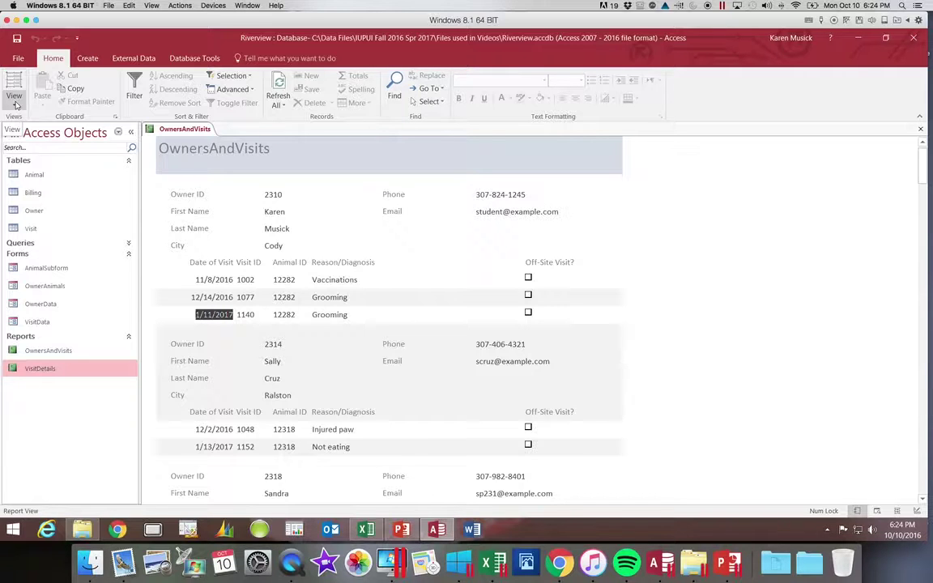
{"action": "left_click", "coordinate": [14, 100]}
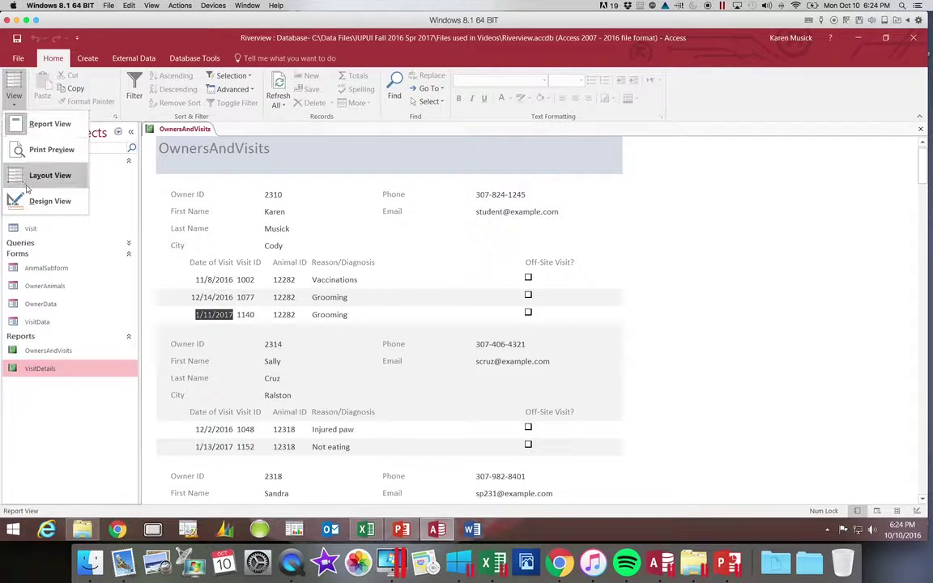
{"action": "left_click", "coordinate": [25, 175]}
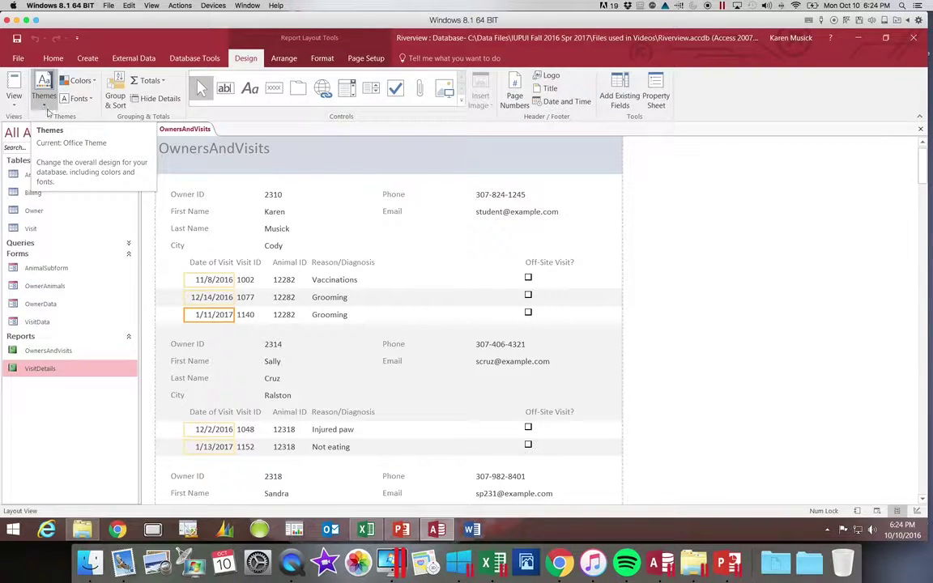
Apply a different theme from the Themes gallery to the OwnersAndVisits report only.
{"action": "left_click", "coordinate": [43, 105]}
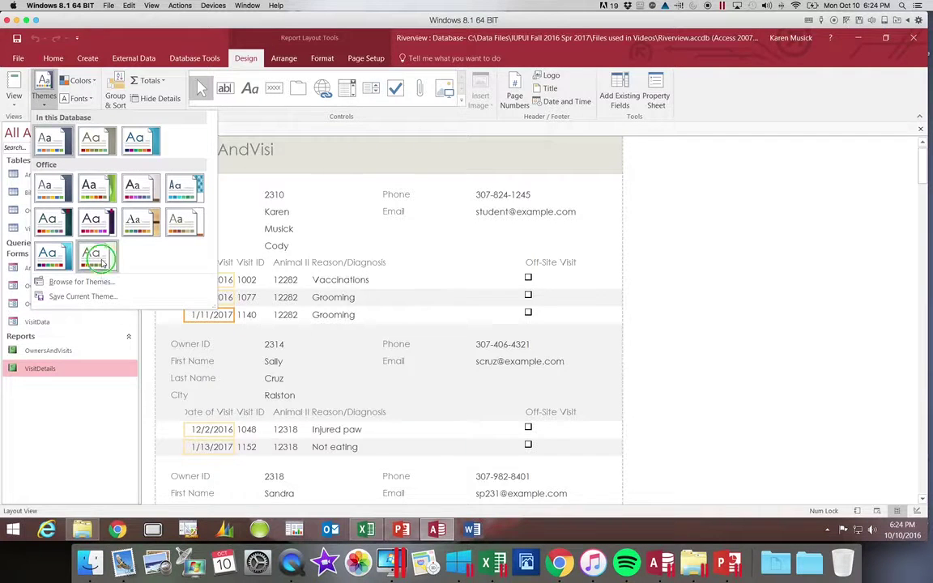
{"action": "right_click", "coordinate": [101, 258]}
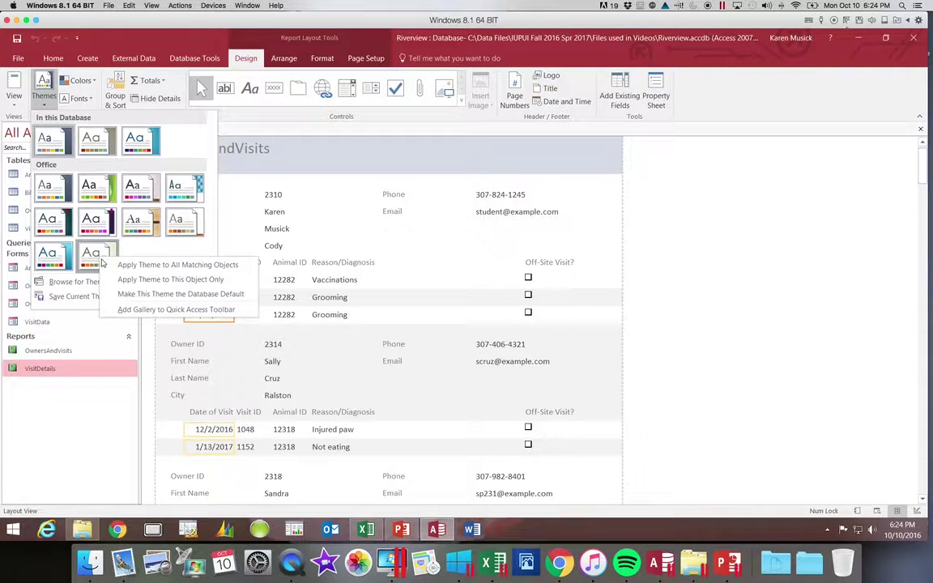
{"action": "left_click", "coordinate": [145, 279]}
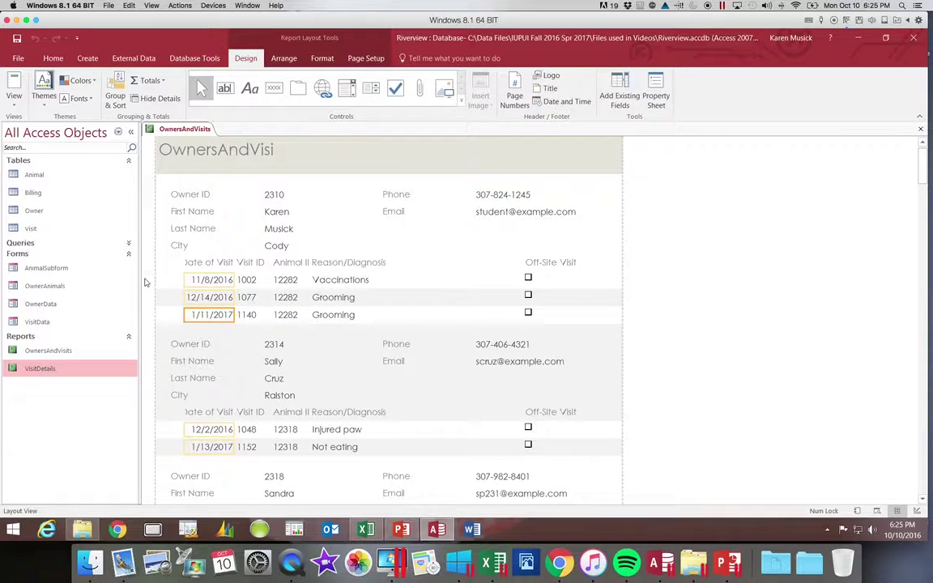
Edit the truncated report title 'OwnersAndVisi' so it reads 'Owners and Visits'.
{"action": "left_click", "coordinate": [239, 148]}
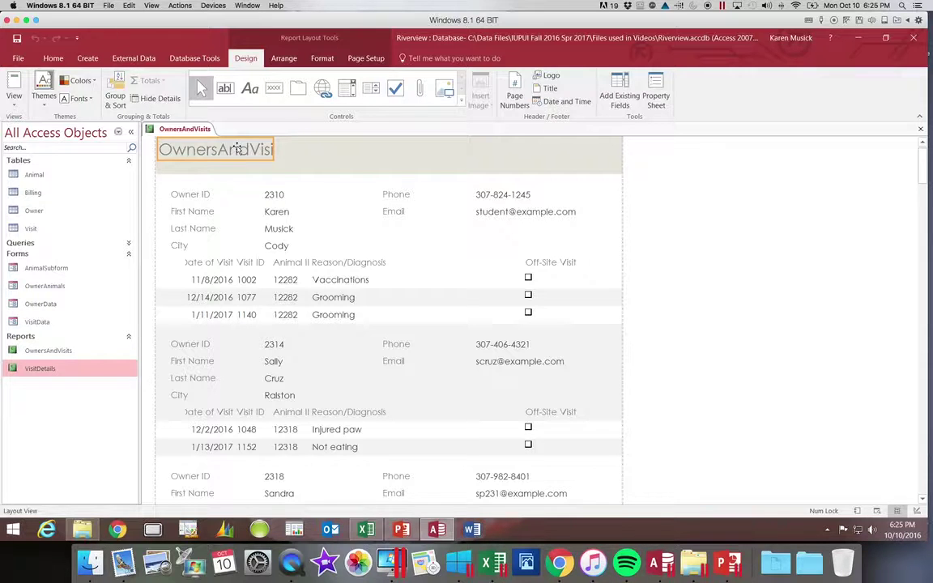
{"action": "left_click", "coordinate": [220, 150]}
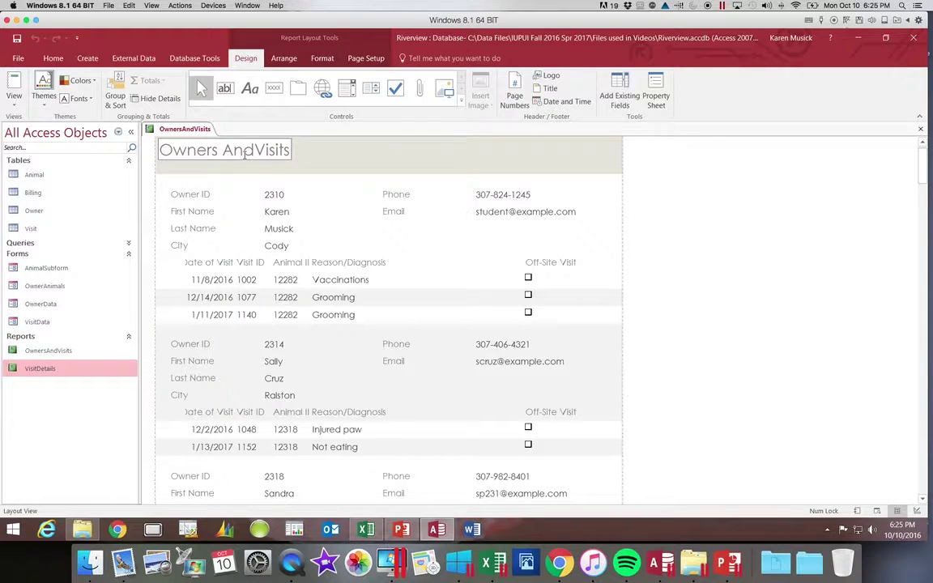
{"action": "key", "text": "Delete"}
{"action": "type", "text": "a"}
{"action": "key", "text": "Right"}
{"action": "key", "text": "Right"}
{"action": "key", "text": "Right"}
{"action": "key", "text": "Left"}
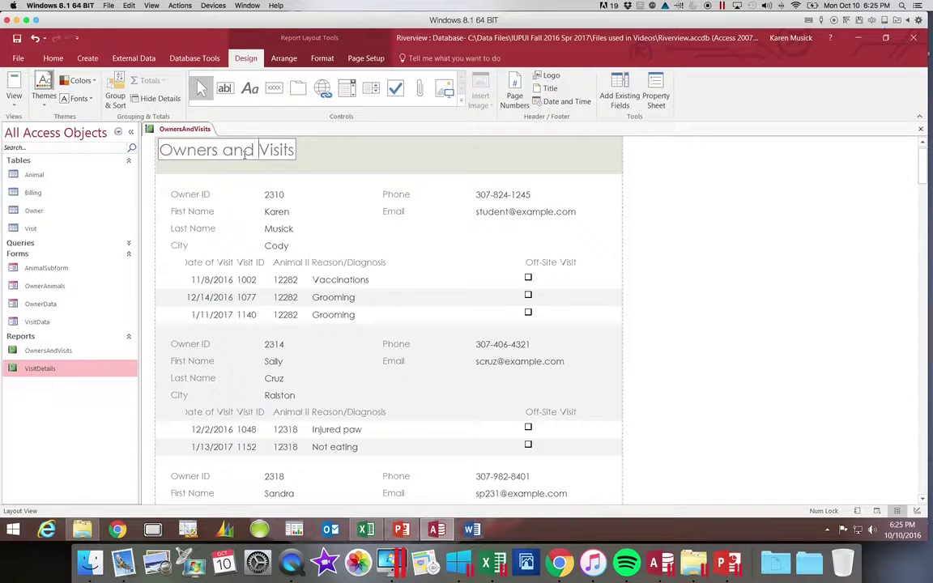
{"action": "key", "text": "Return"}
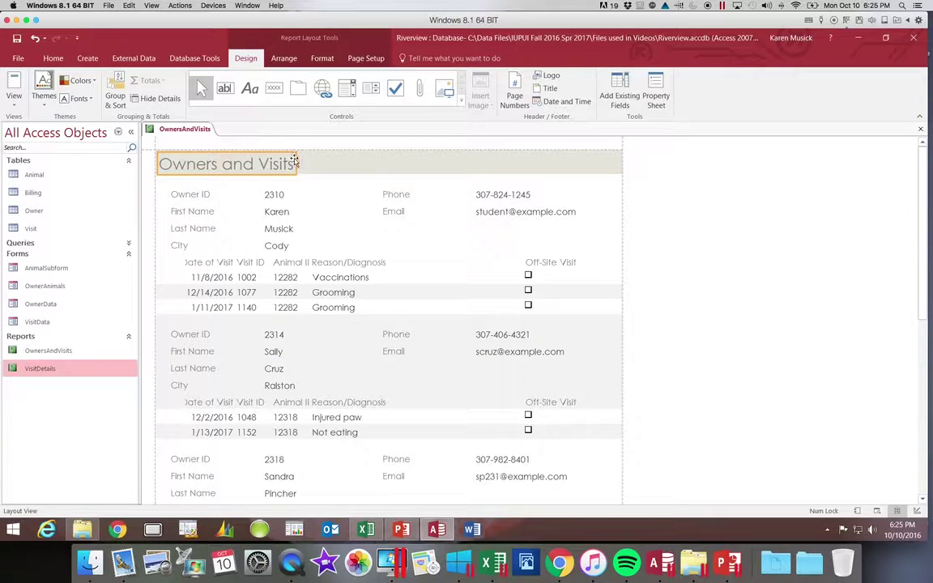
{"action": "left_click", "coordinate": [345, 164]}
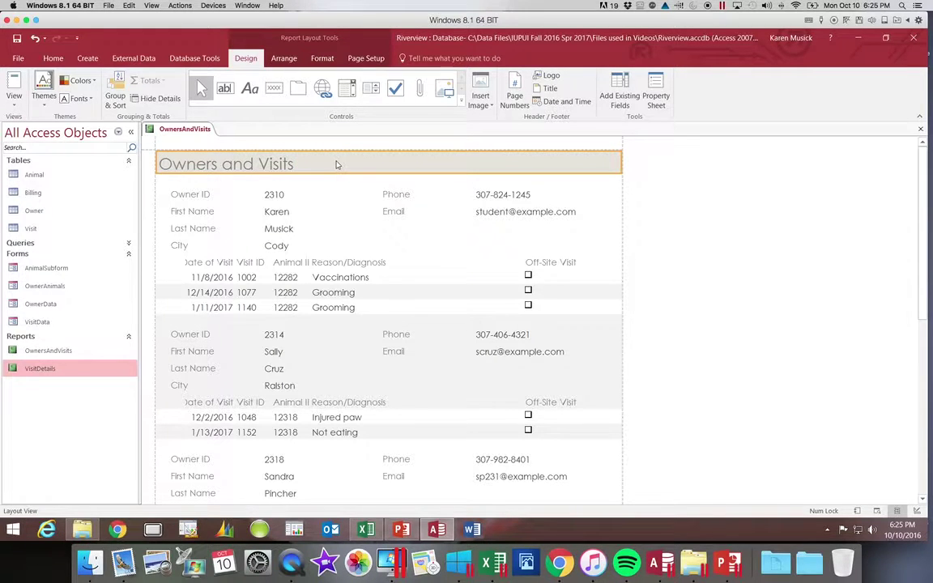
{"action": "left_click", "coordinate": [236, 155]}
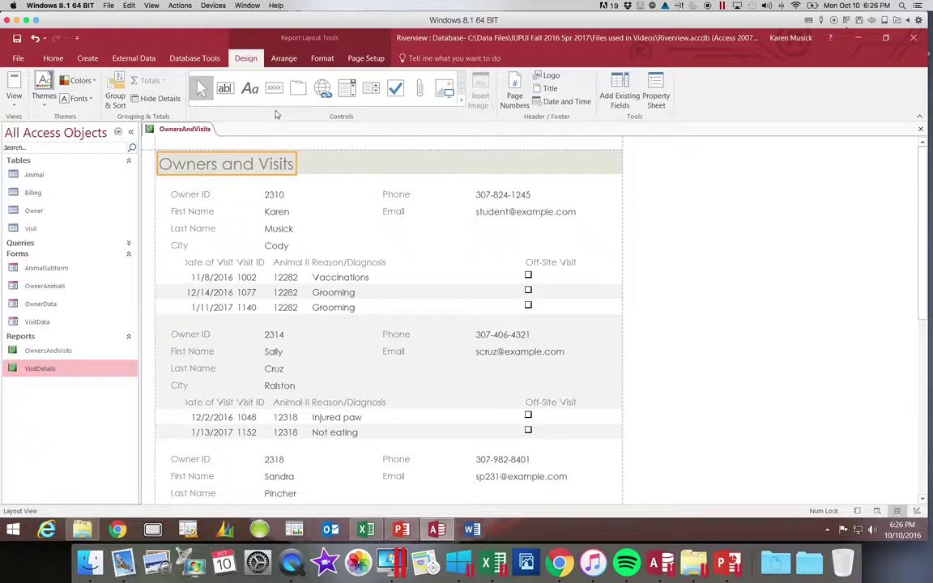
Give the Owners and Visits title a dark font colour and bold formatting.
{"action": "left_click", "coordinate": [323, 60]}
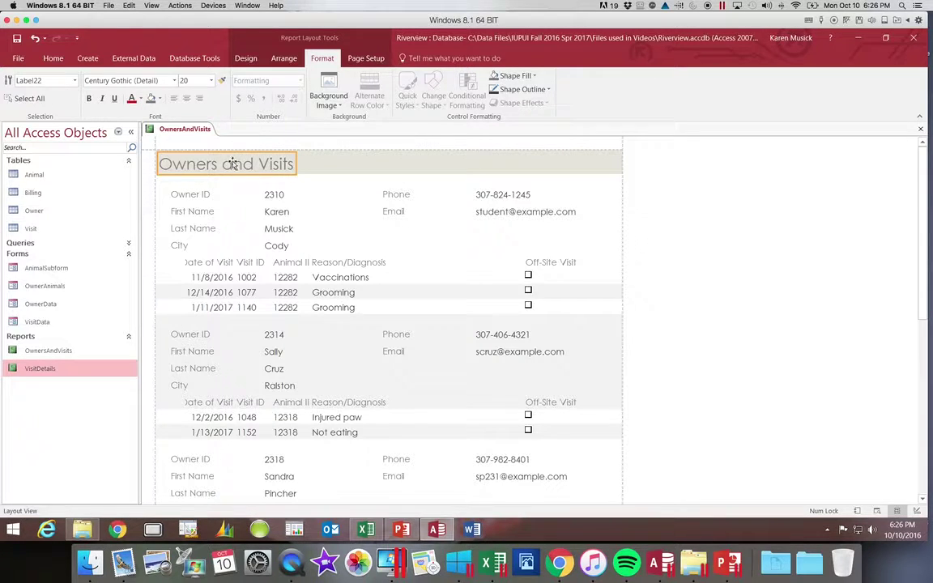
{"action": "left_click", "coordinate": [140, 98]}
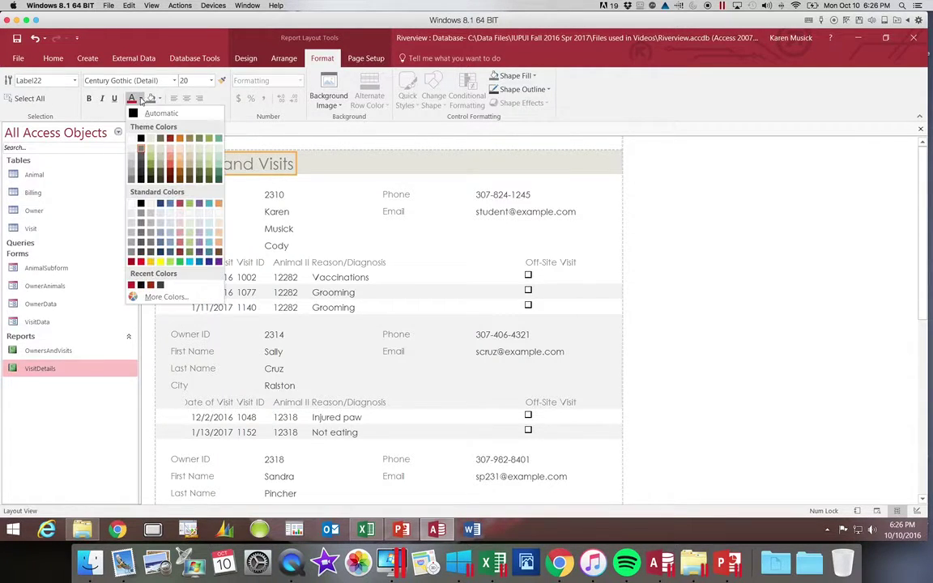
{"action": "left_click", "coordinate": [140, 173]}
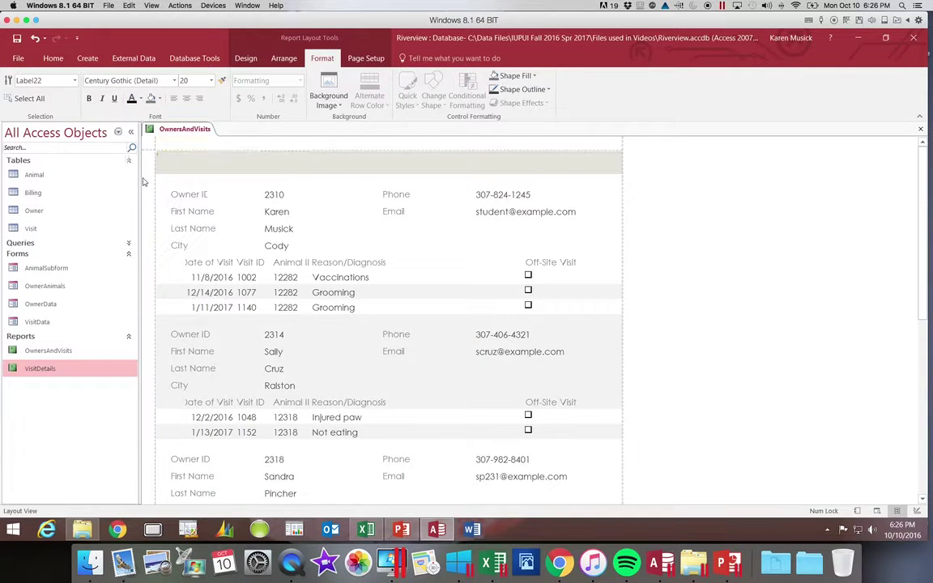
{"action": "left_click", "coordinate": [90, 99]}
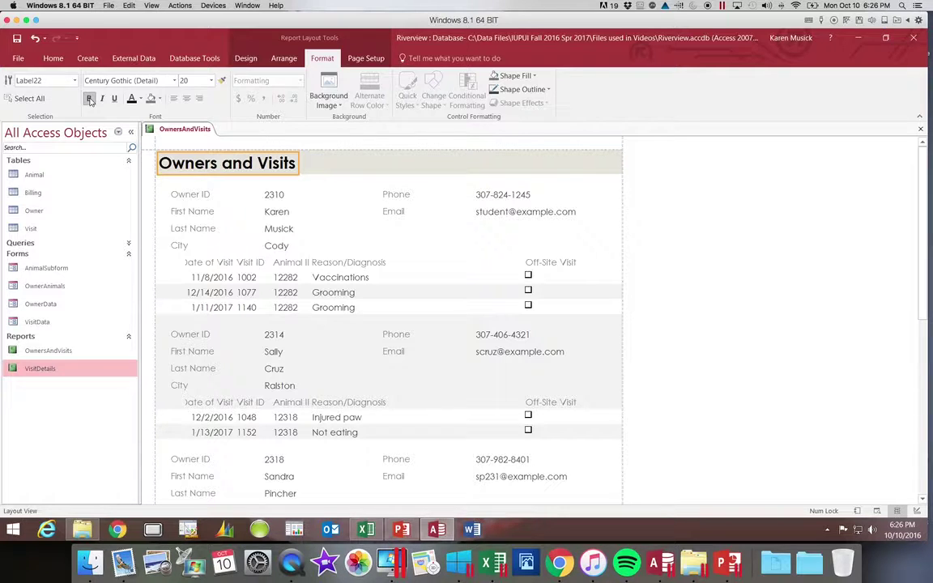
{"action": "left_click", "coordinate": [90, 99]}
Insert the Animals.png picture as the report header logo.
{"action": "left_click", "coordinate": [248, 60]}
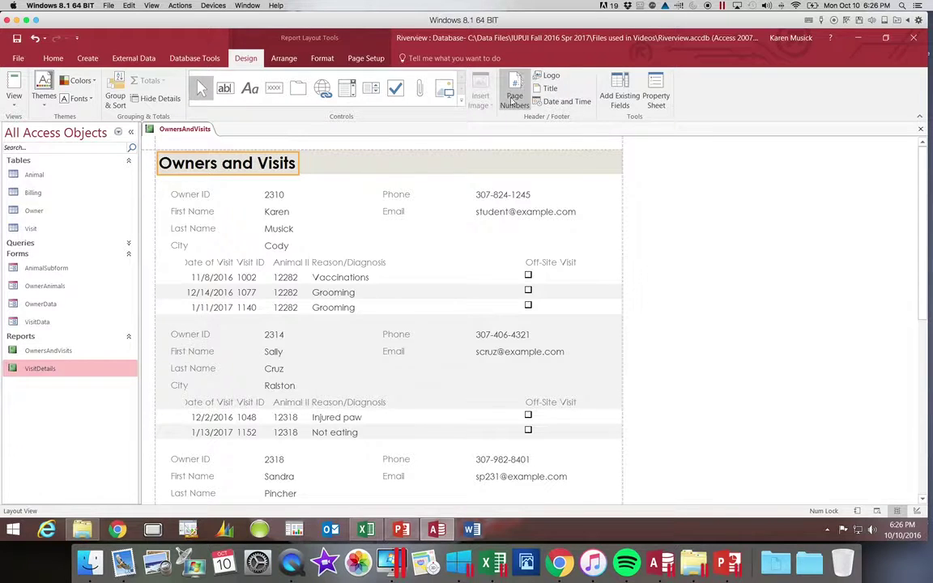
{"action": "left_click", "coordinate": [554, 77]}
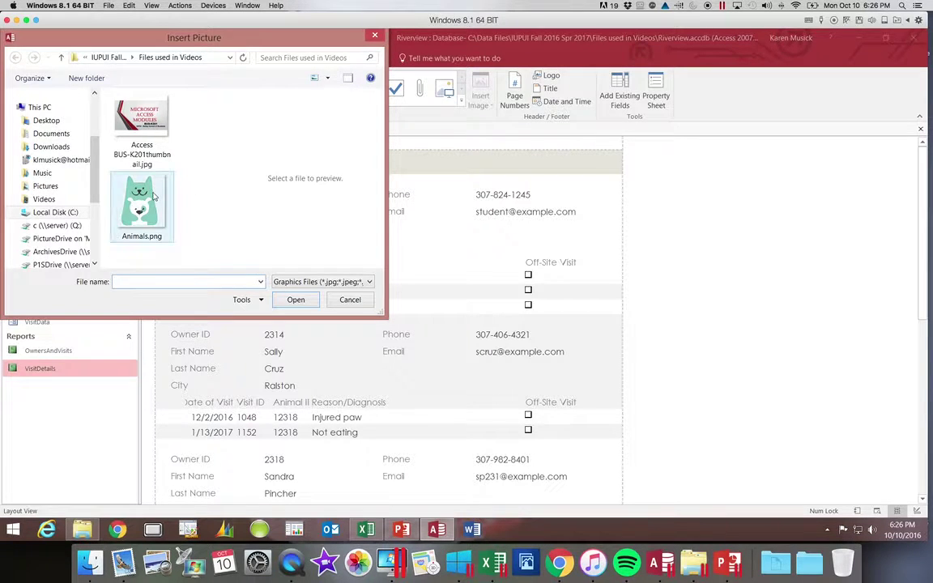
{"action": "left_click", "coordinate": [148, 197]}
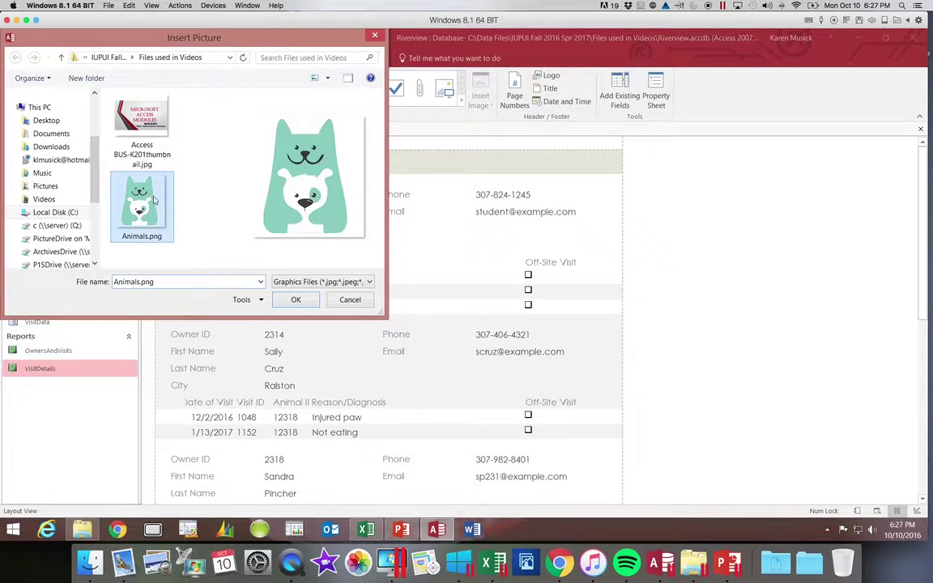
{"action": "left_click", "coordinate": [298, 305]}
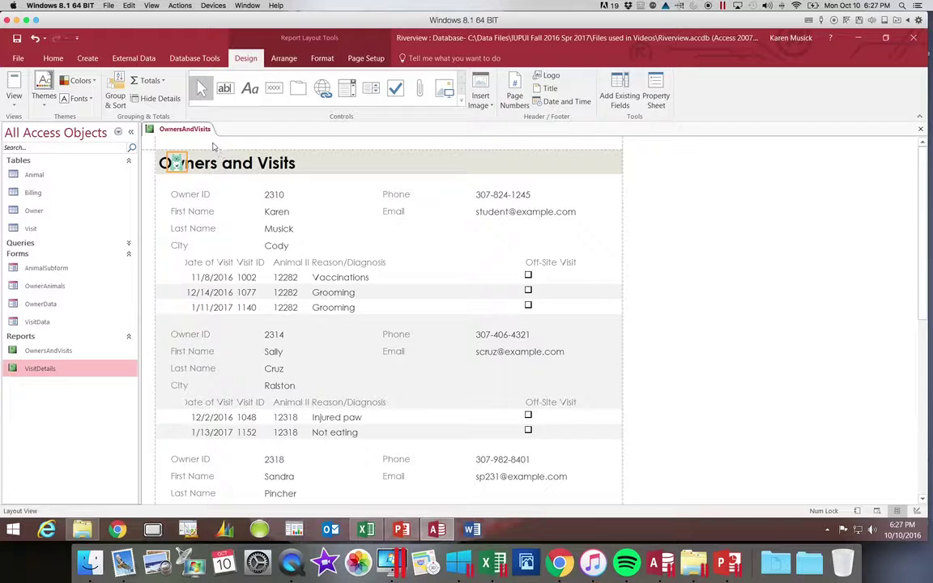
Move the Animals.png logo just right of the title and enlarge it.
{"action": "left_click", "coordinate": [177, 161]}
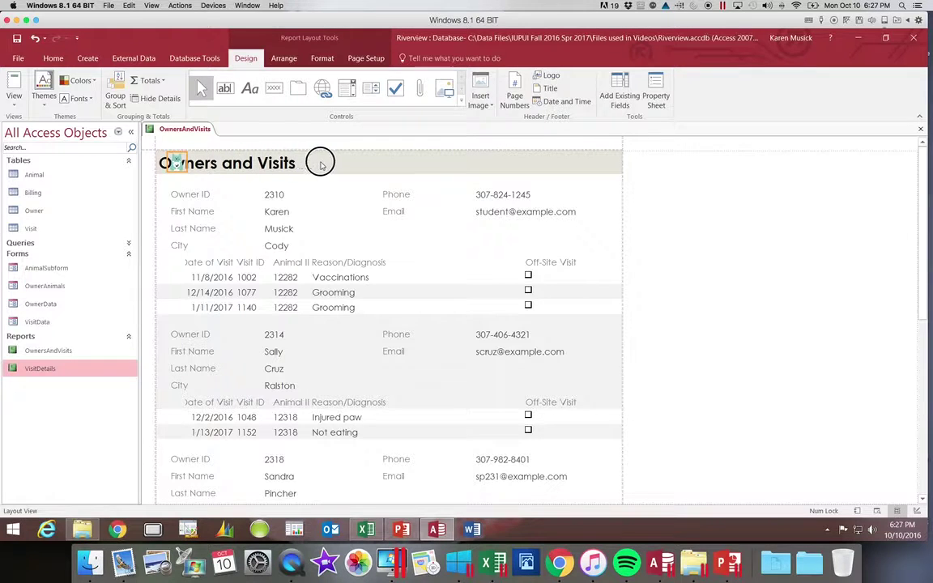
{"action": "left_click_drag", "start_coordinate": [328, 165], "coordinate": [327, 163]}
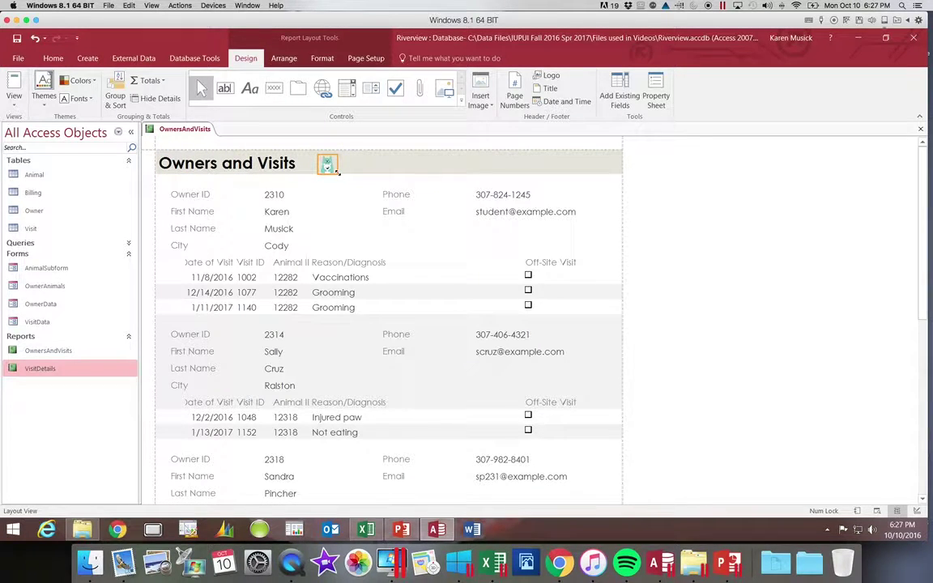
{"action": "mouse_move", "coordinate": [337, 172]}
{"action": "left_mouse_down"}
{"action": "mouse_move", "coordinate": [362, 204]}
{"action": "mouse_move", "coordinate": [330, 181]}
{"action": "left_mouse_up"}
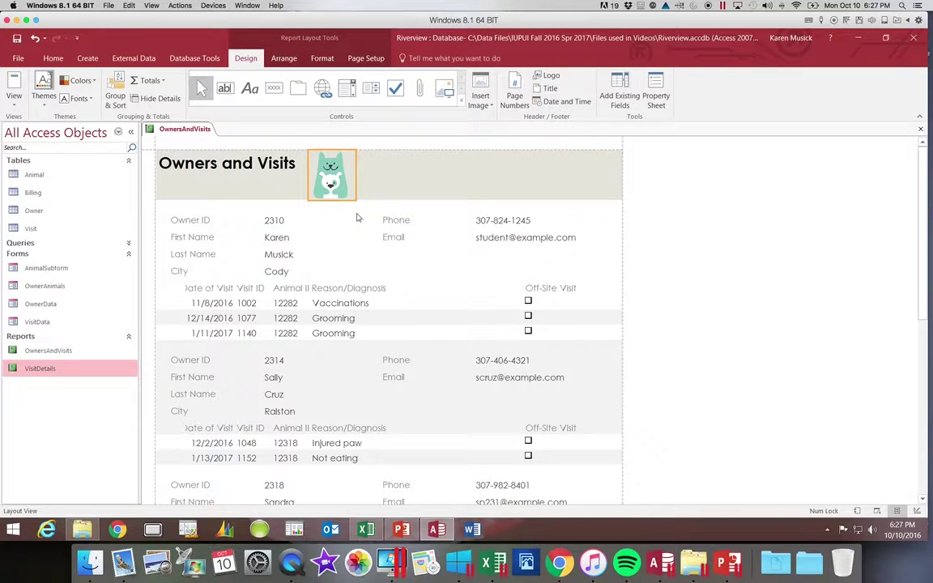
{"action": "scroll", "coordinate": [345, 215], "scroll_direction": "down", "scroll_amount": 1}
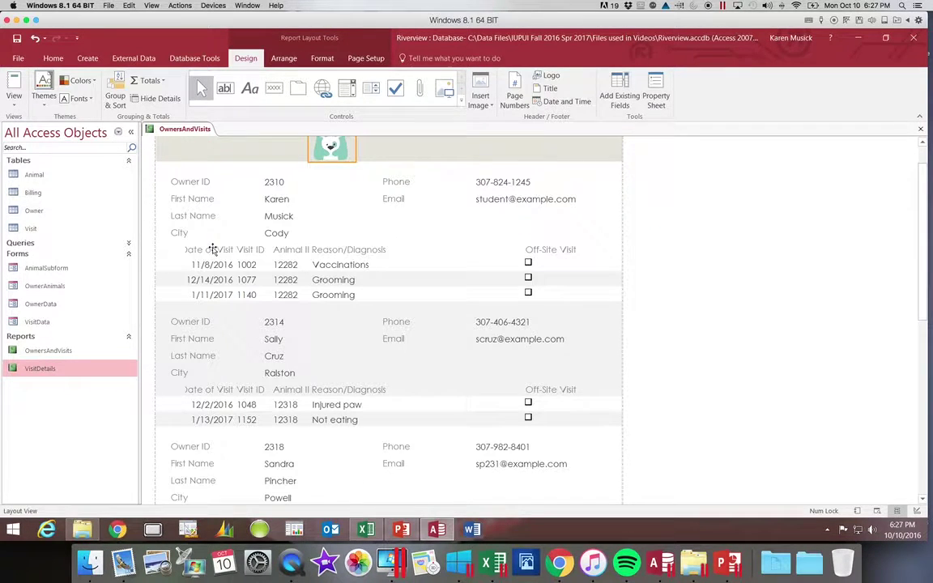
{"action": "left_click", "coordinate": [216, 248]}
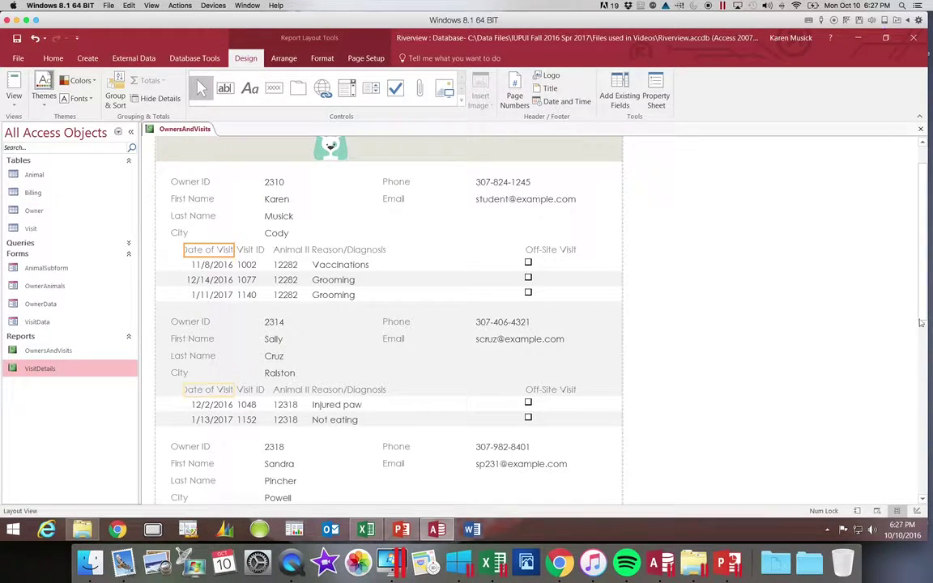
{"action": "scroll", "coordinate": [914, 283], "scroll_direction": "up", "scroll_amount": 2}
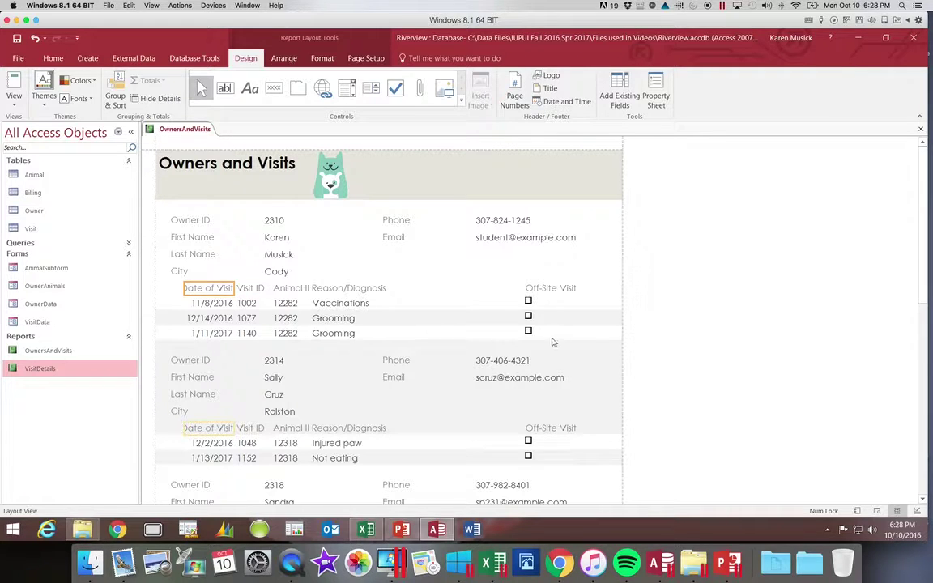
{"action": "left_click", "coordinate": [181, 290]}
{"action": "left_click_drag", "start_coordinate": [179, 289], "coordinate": [176, 288]}
{"action": "left_click", "coordinate": [198, 319]}
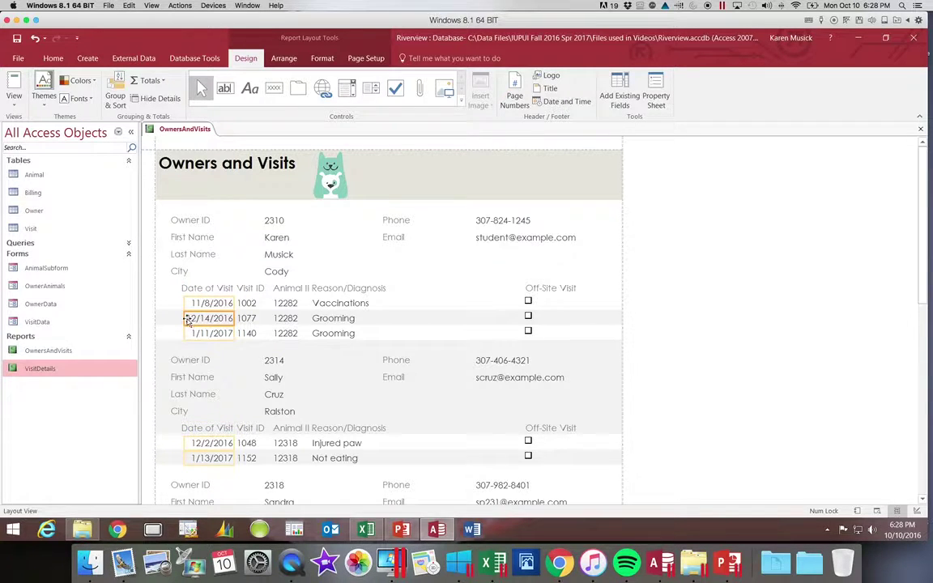
{"action": "left_click_drag", "start_coordinate": [185, 318], "coordinate": [181, 318]}
{"action": "left_click", "coordinate": [292, 289]}
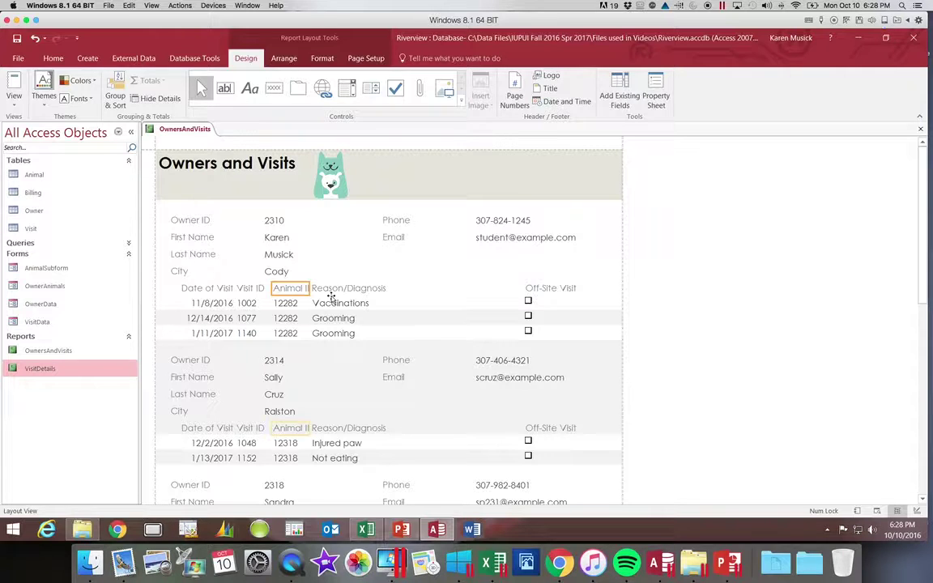
{"action": "left_click", "coordinate": [357, 289]}
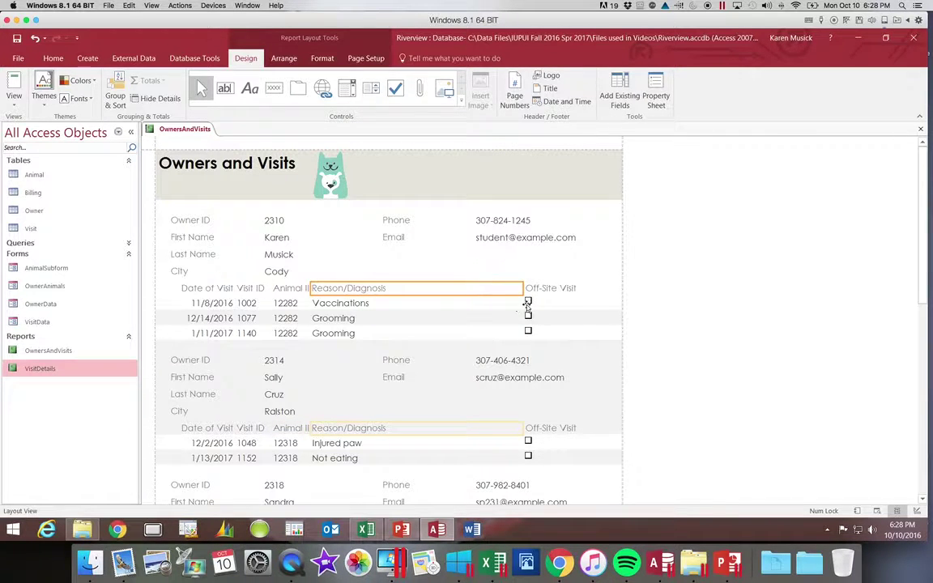
{"action": "left_click", "coordinate": [545, 289]}
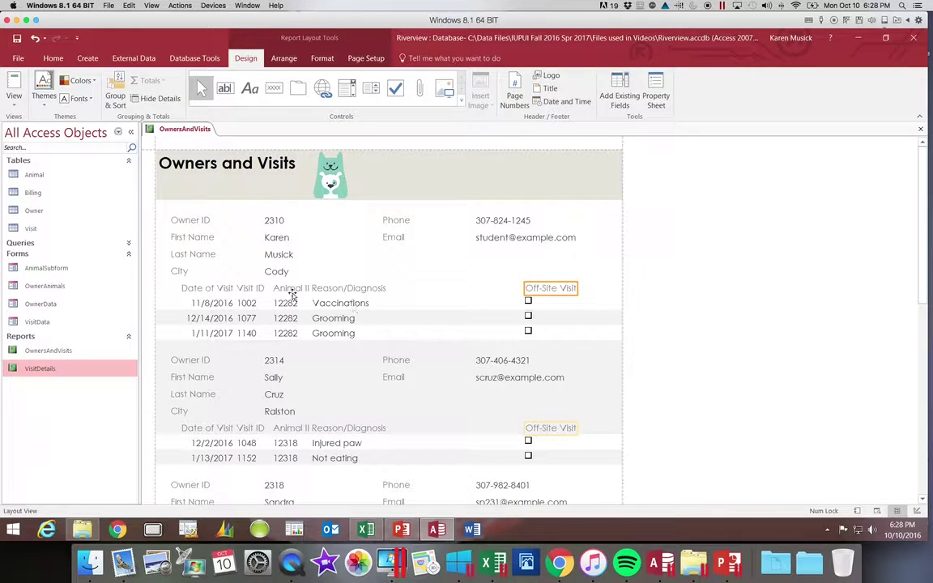
{"action": "left_click", "coordinate": [292, 293]}
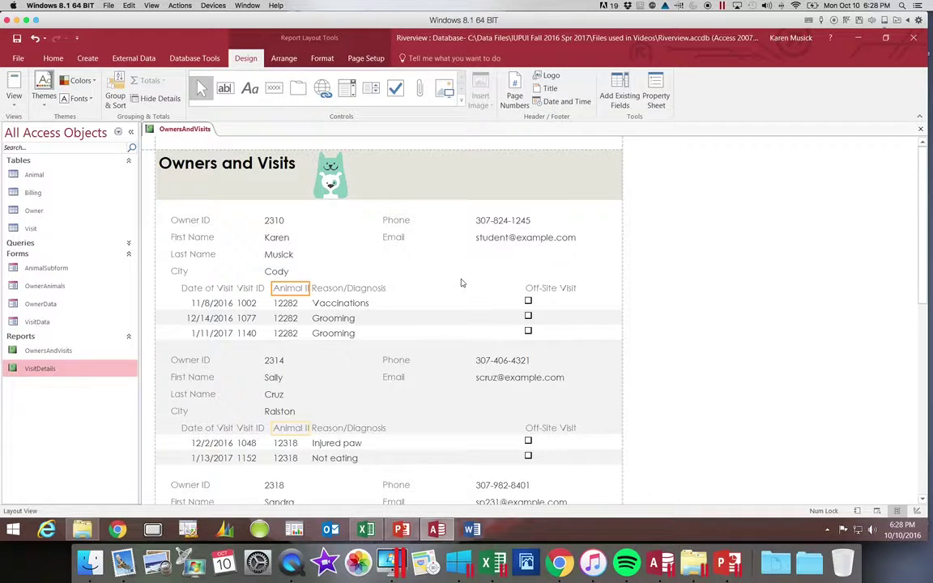
Nudge the Off-Site Visit column and widen its header to show 'Off-Site Visit?' in full.
{"action": "left_click", "coordinate": [541, 290]}
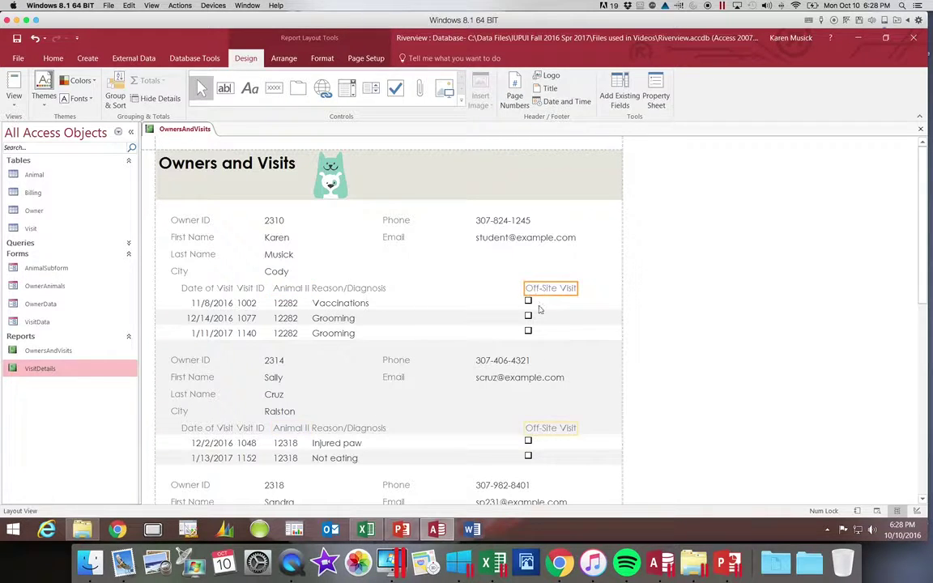
{"action": "left_click", "coordinate": [529, 302]}
{"action": "scroll", "coordinate": [591, 325], "scroll_direction": "down", "scroll_amount": 10}
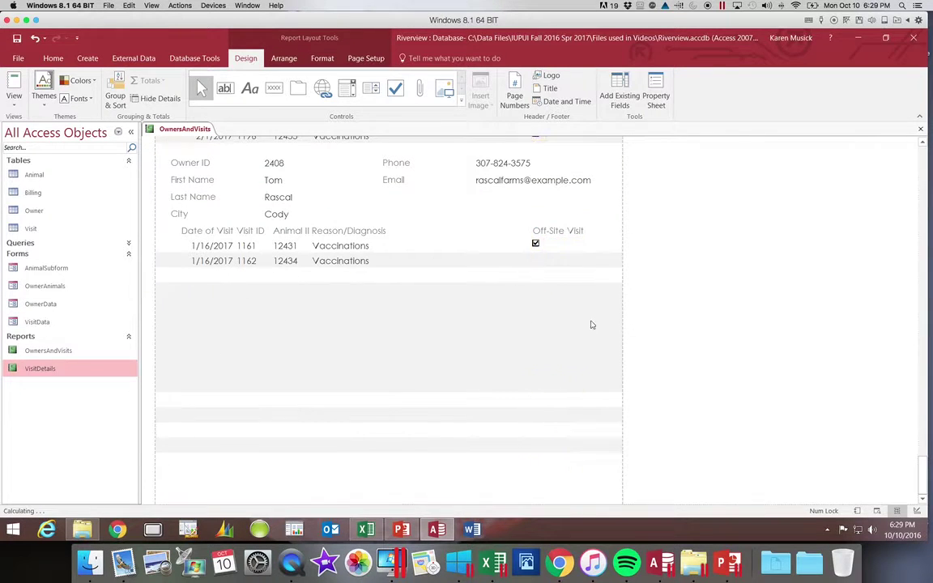
{"action": "key", "text": "Right"}
{"action": "key", "text": "Right"}
{"action": "key", "text": "Right"}
{"action": "key", "text": "Right"}
{"action": "key", "text": "Right"}
{"action": "key", "text": "Right"}
{"action": "key", "text": "Right"}
{"action": "key", "text": "Right"}
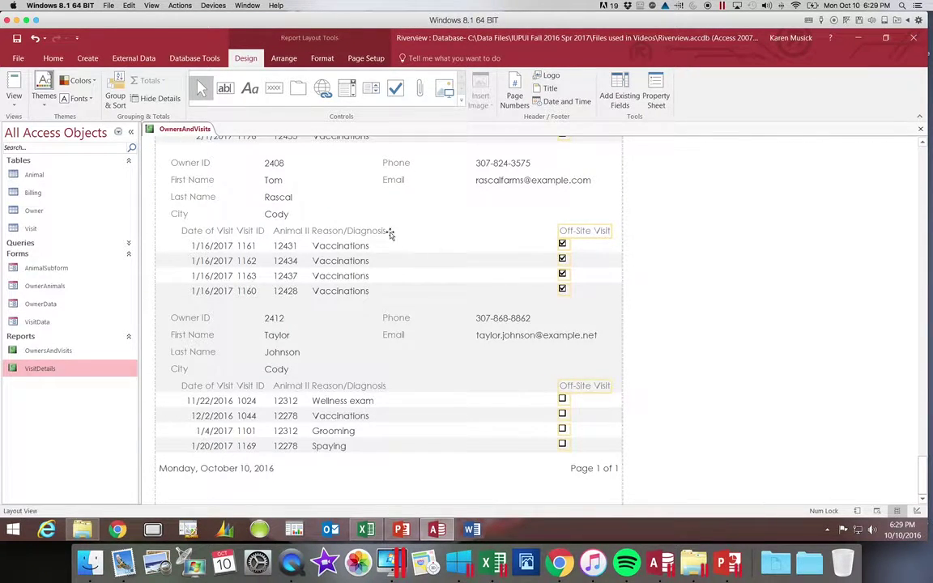
{"action": "left_click", "coordinate": [381, 234]}
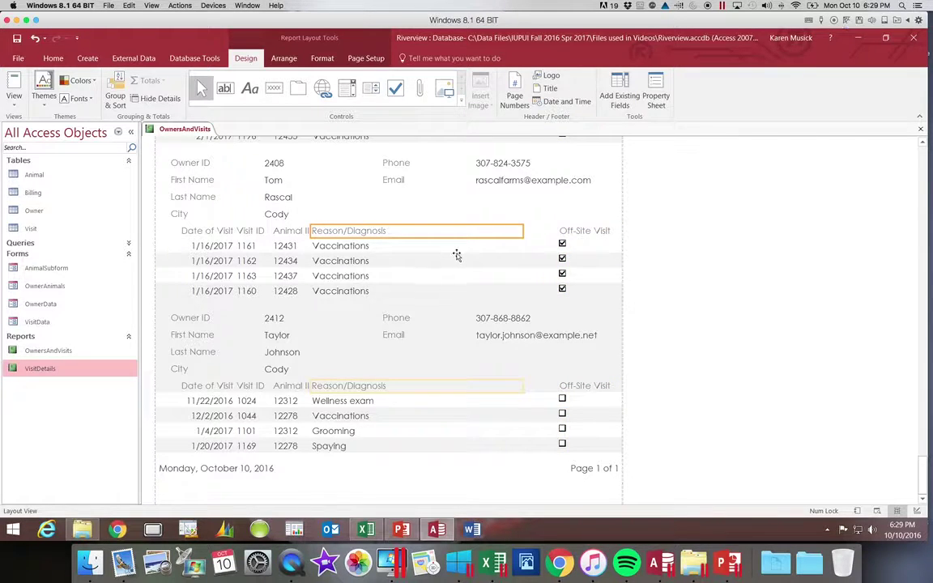
{"action": "left_click", "coordinate": [588, 233]}
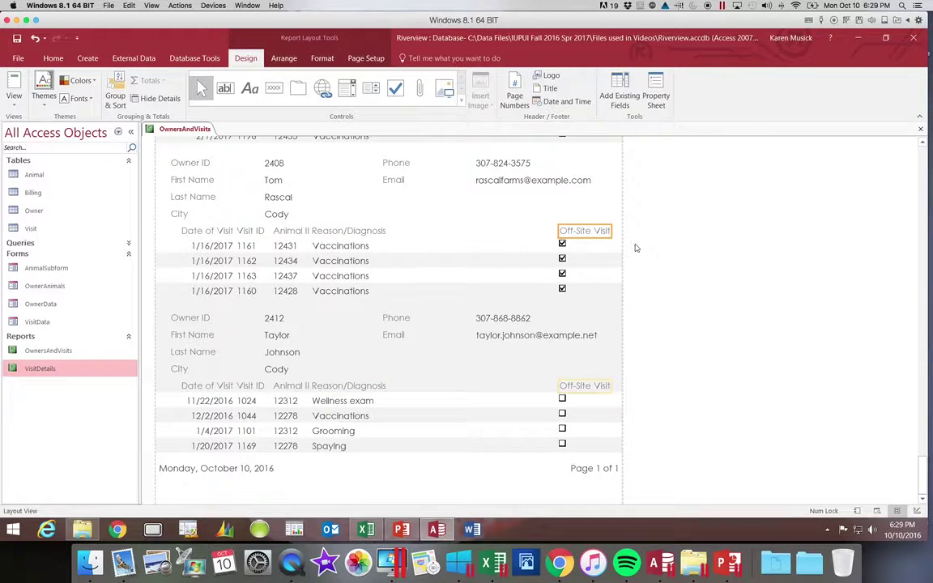
{"action": "key", "text": "Left"}
{"action": "key", "text": "Left"}
{"action": "key", "text": "Left"}
{"action": "key", "text": "Left"}
{"action": "key", "text": "Left"}
{"action": "key", "text": "Left"}
{"action": "key", "text": "Left"}
{"action": "key", "text": "Left"}
{"action": "key", "text": "Left"}
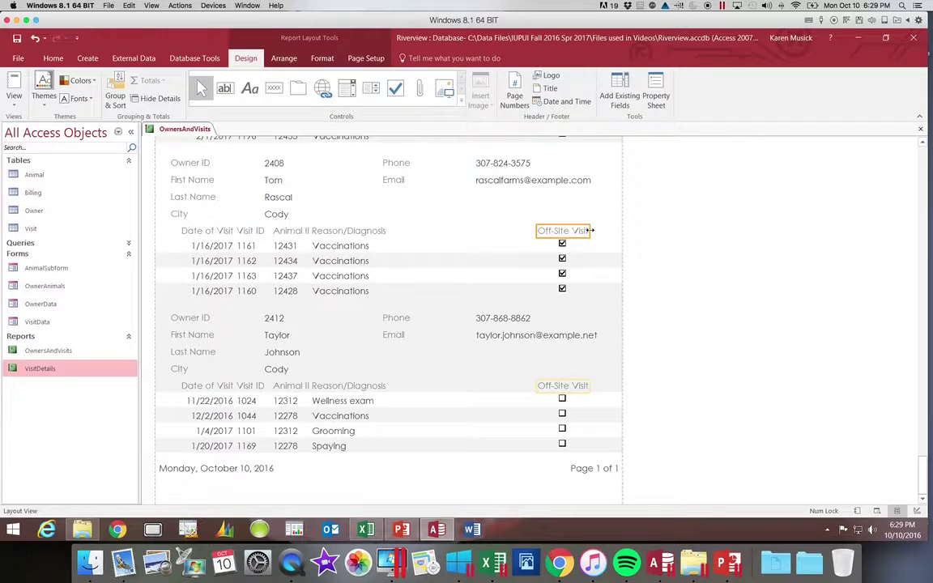
{"action": "left_click_drag", "start_coordinate": [590, 231], "coordinate": [599, 233]}
Narrow the Reason/Diagnosis column and shift it to the right.
{"action": "left_click", "coordinate": [386, 233]}
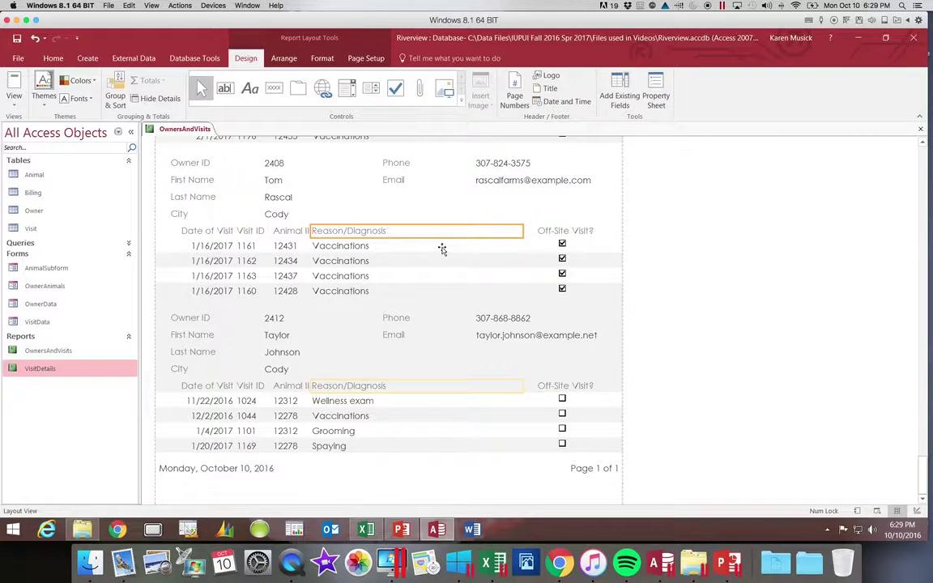
{"action": "left_click", "coordinate": [441, 247], "text": "shift"}
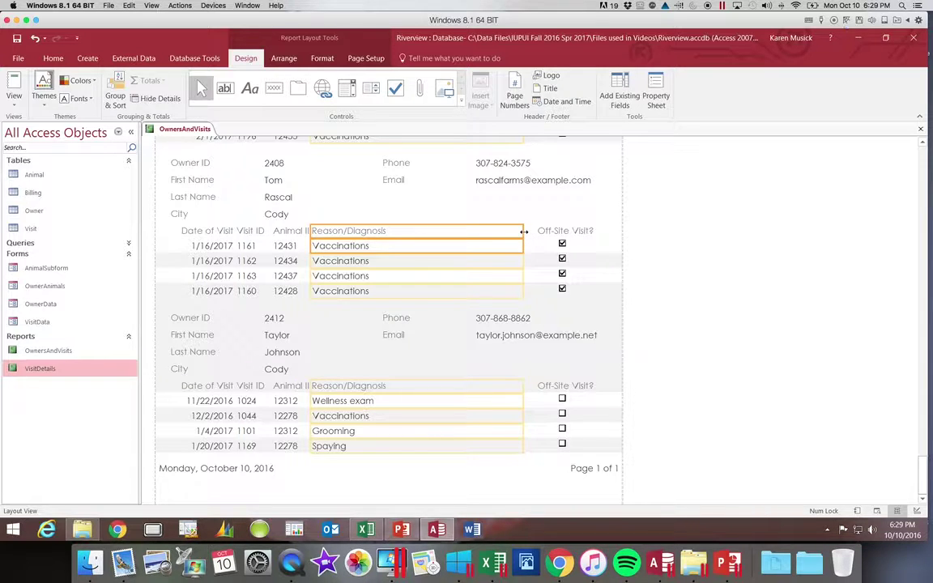
{"action": "left_click_drag", "start_coordinate": [524, 231], "coordinate": [513, 232]}
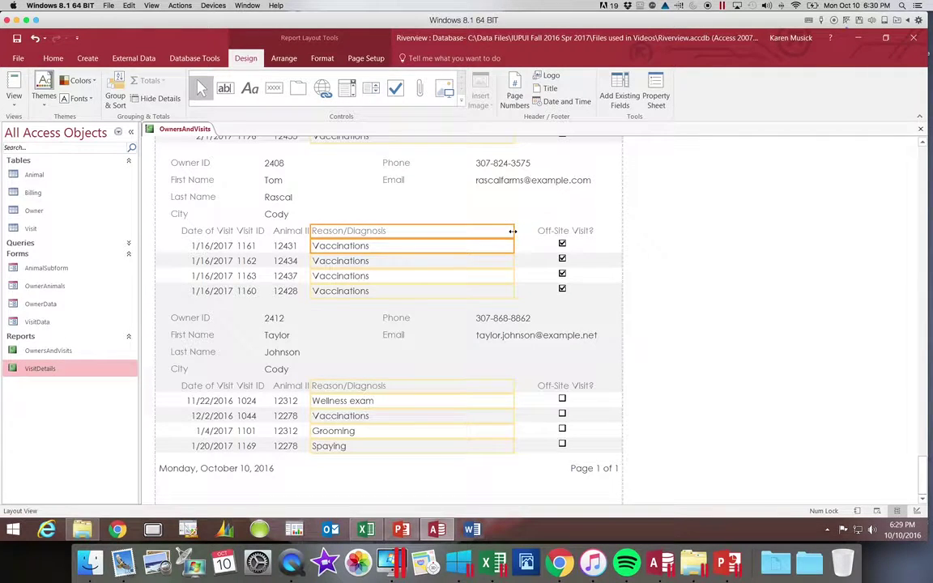
{"action": "left_click", "coordinate": [390, 231]}
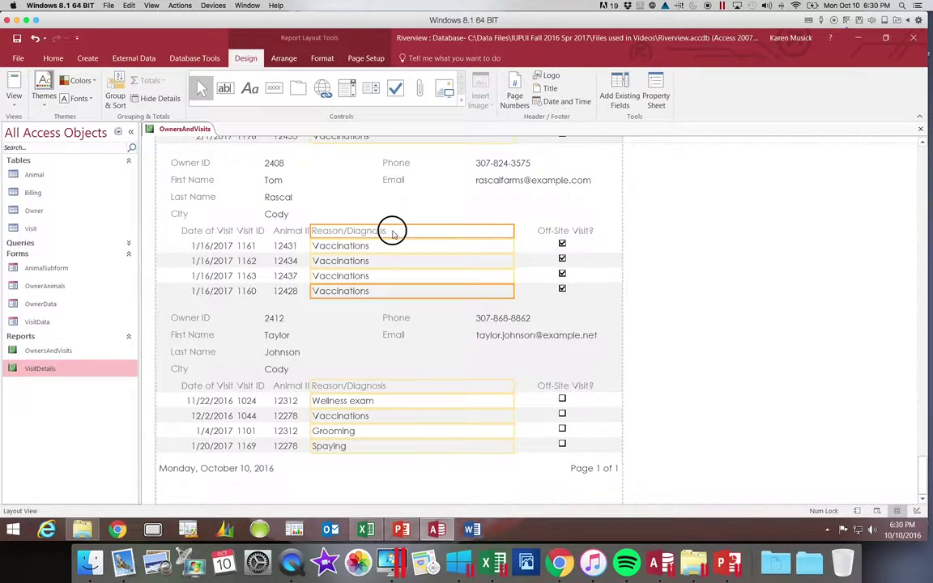
{"action": "left_click_drag", "start_coordinate": [393, 232], "coordinate": [404, 232]}
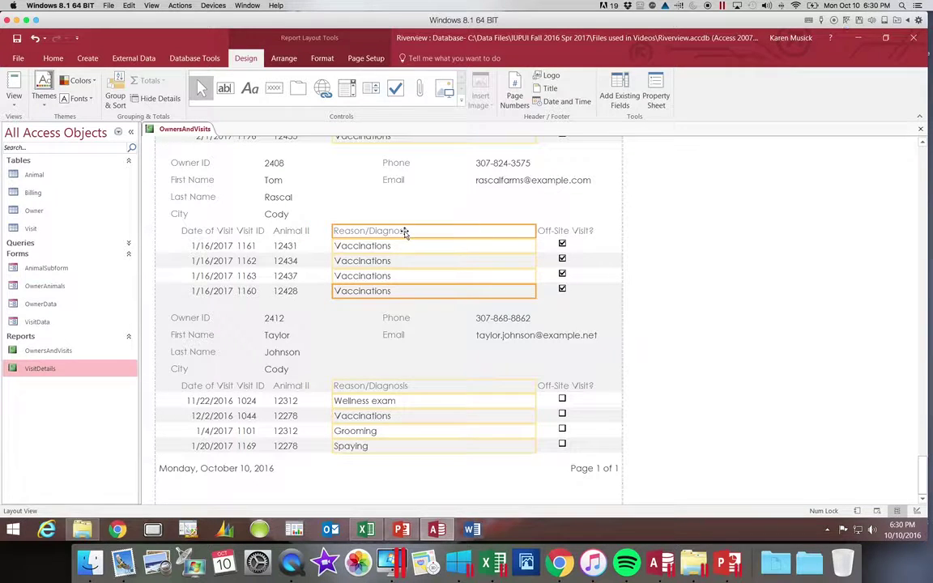
Widen the Animal ID header label so its full name shows.
{"action": "left_click", "coordinate": [307, 237]}
{"action": "left_click", "coordinate": [302, 245]}
{"action": "left_click", "coordinate": [300, 230]}
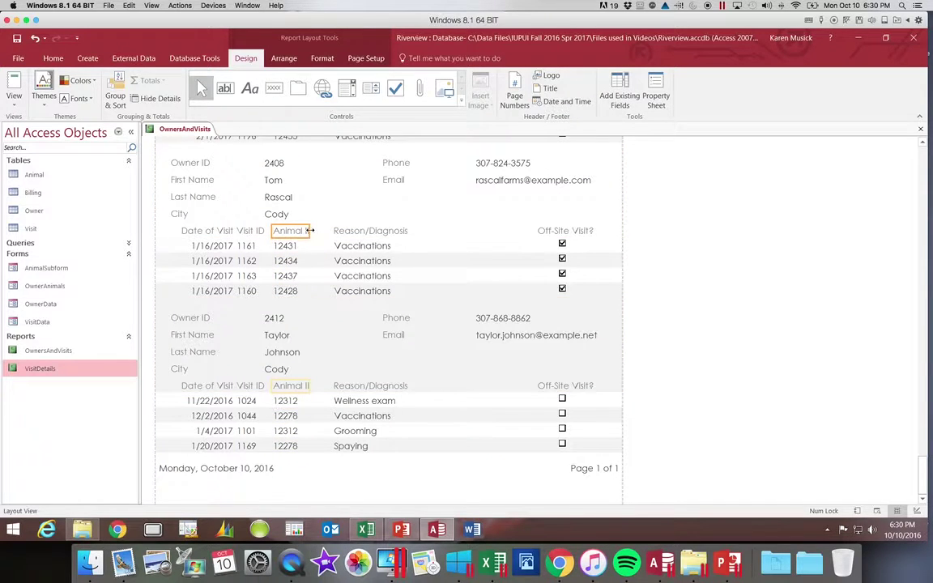
{"action": "left_click_drag", "start_coordinate": [309, 231], "coordinate": [317, 233]}
{"action": "left_click_drag", "start_coordinate": [923, 470], "coordinate": [925, 143]}
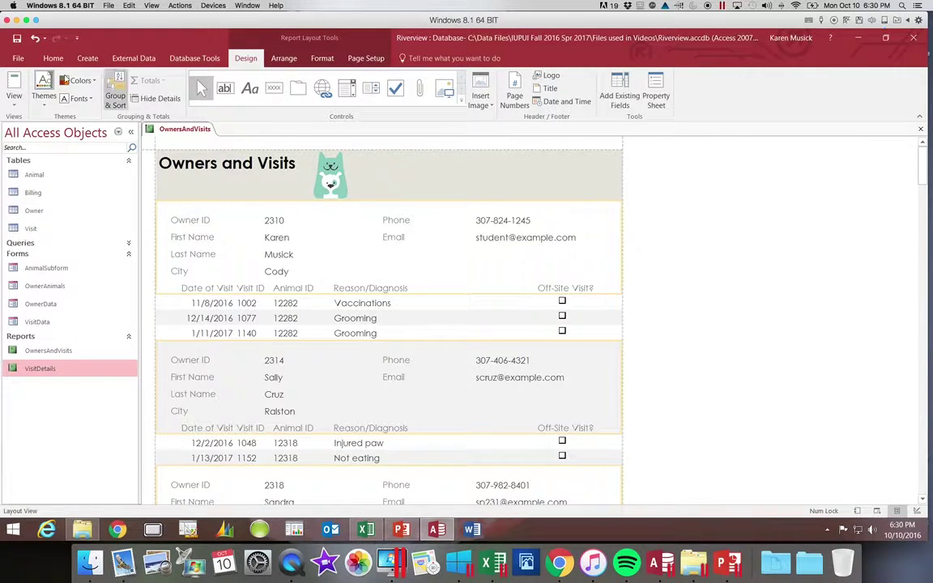
Save the report's layout changes and switch the report to Design View.
{"action": "left_click", "coordinate": [17, 39]}
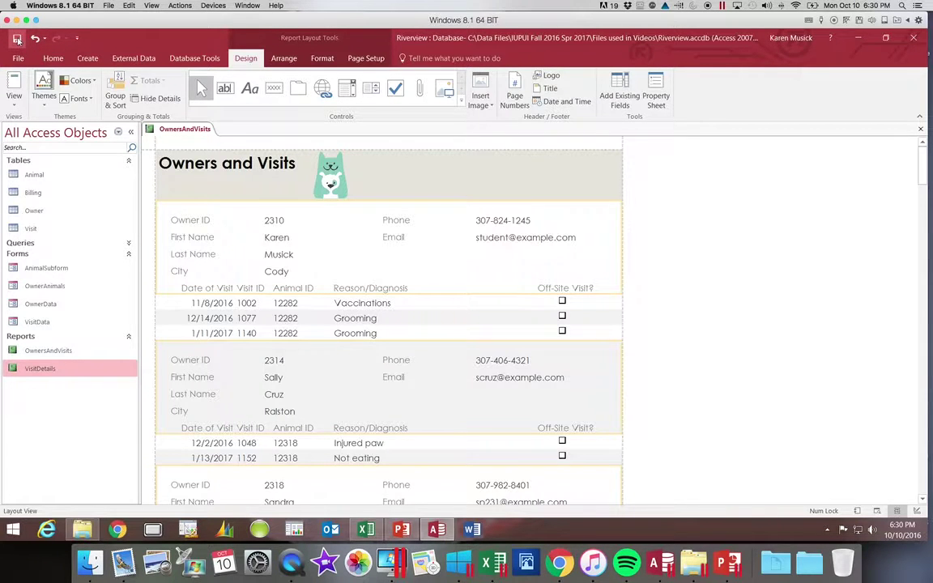
{"action": "left_click", "coordinate": [15, 103]}
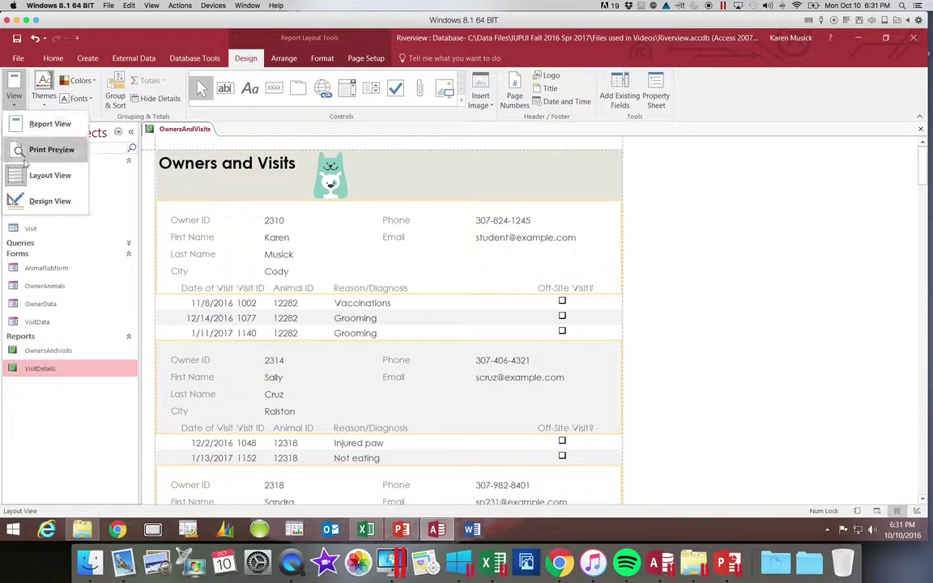
{"action": "left_click", "coordinate": [32, 202]}
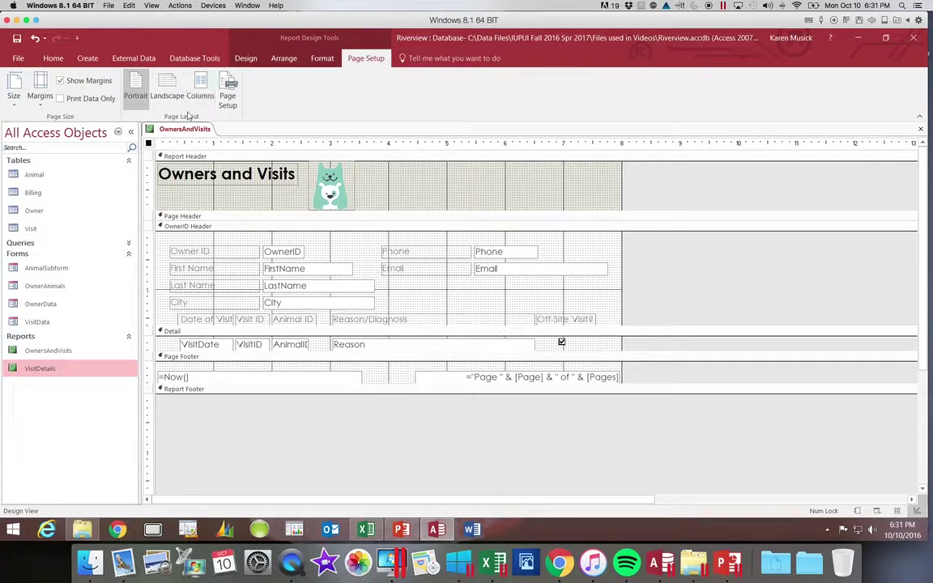
{"action": "left_click", "coordinate": [247, 59]}
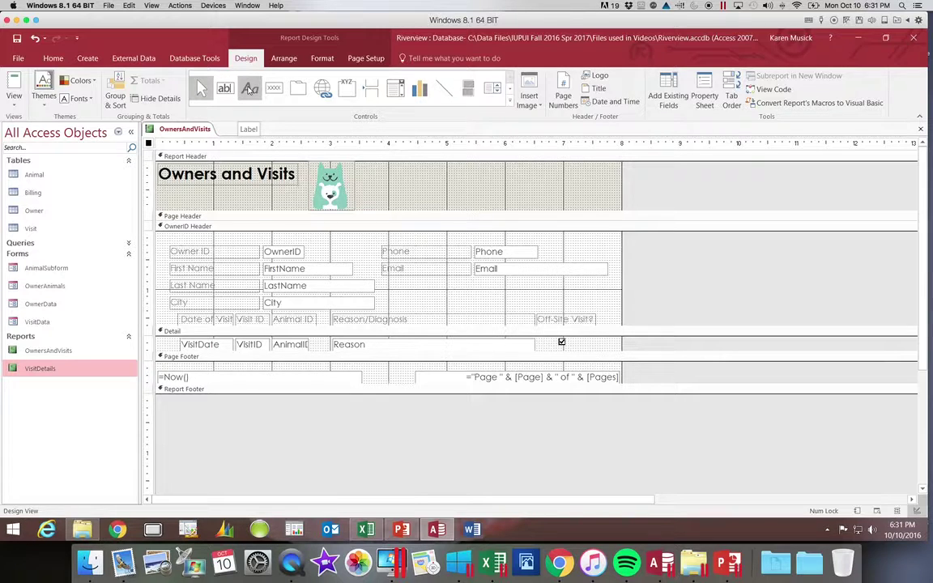
Draw a label on the header's right side reading 'Prepared by' followed by the author's name.
{"action": "left_click", "coordinate": [250, 89]}
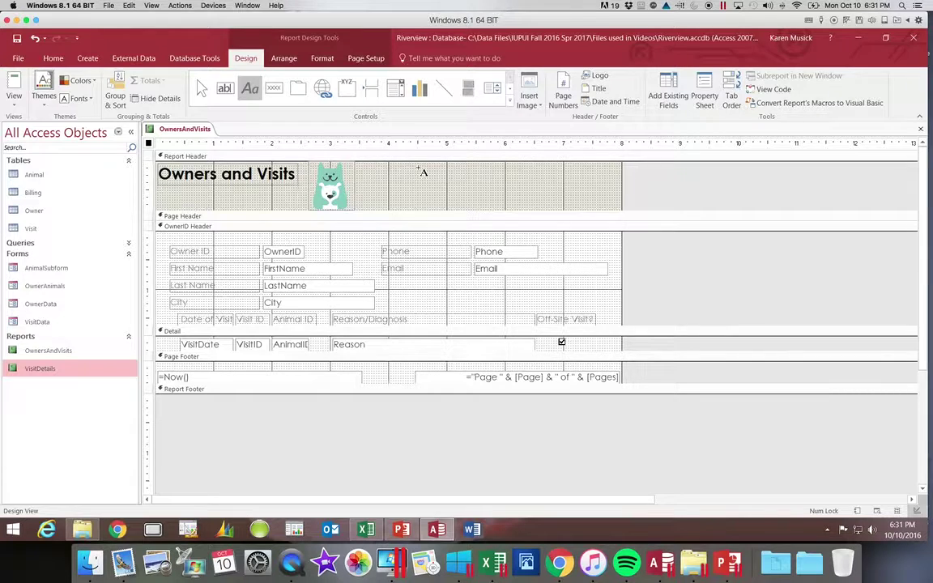
{"action": "mouse_move", "coordinate": [417, 169]}
{"action": "left_mouse_down"}
{"action": "mouse_move", "coordinate": [422, 193]}
{"action": "mouse_move", "coordinate": [589, 200]}
{"action": "left_mouse_up"}
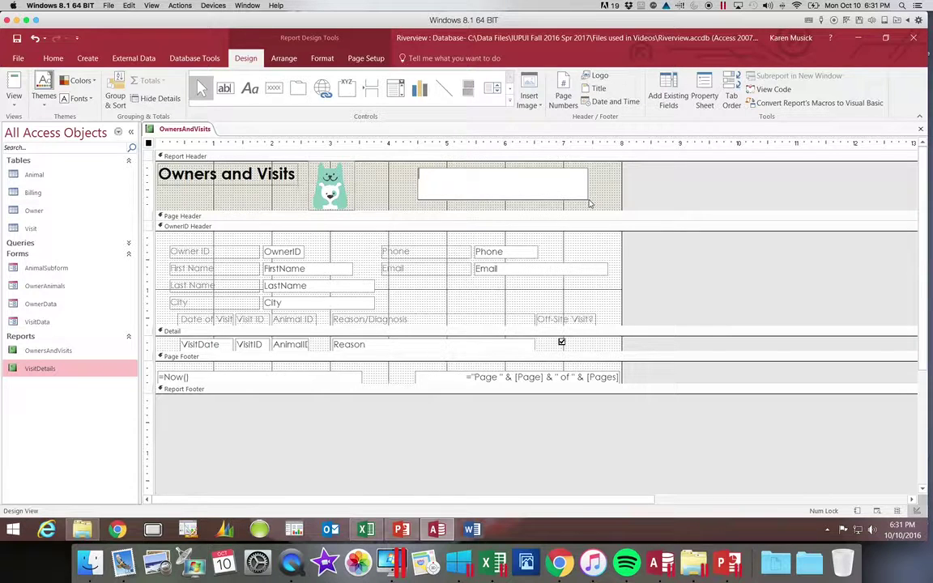
{"action": "type", "text": "Prepared by Karen Music"}
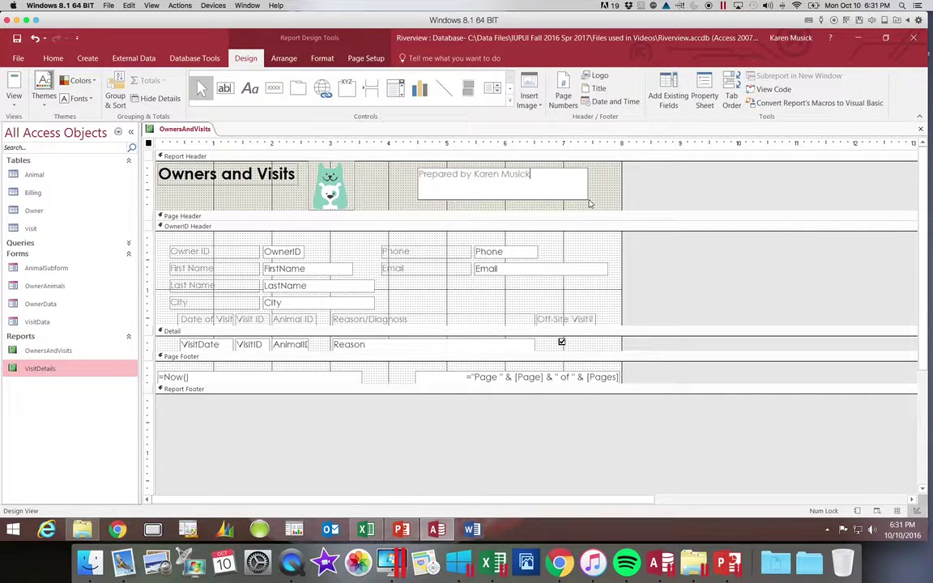
{"action": "type", "text": "k"}
{"action": "key", "text": "Return"}
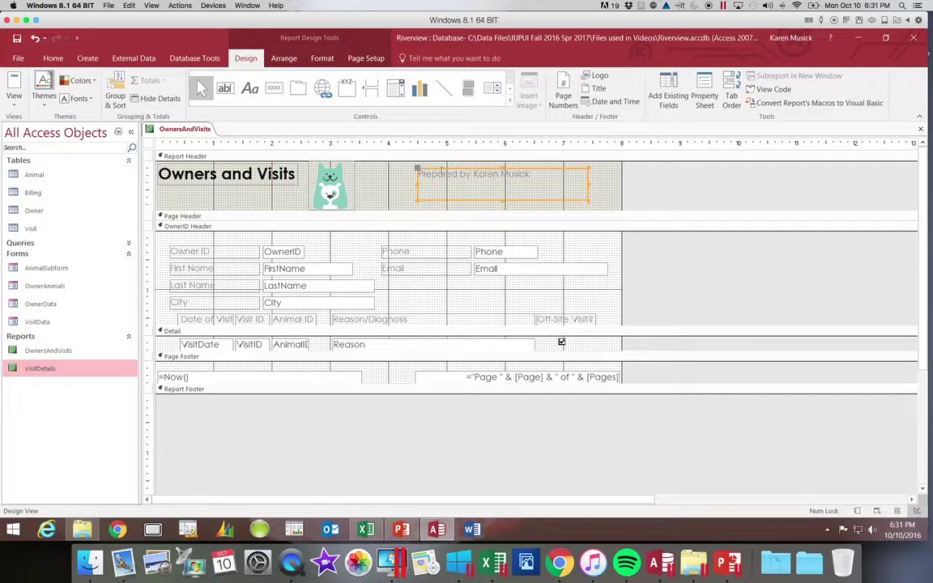
{"action": "left_click", "coordinate": [387, 168]}
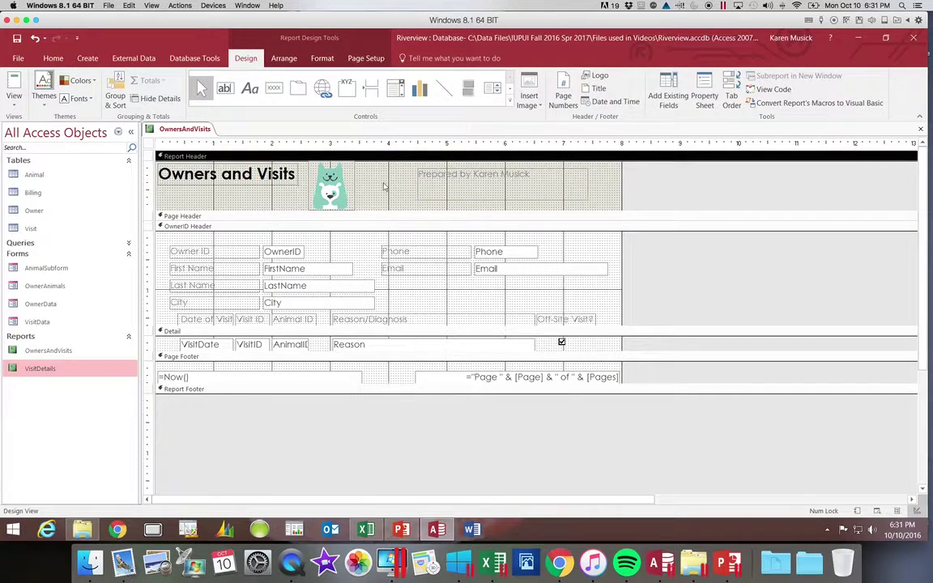
{"action": "left_click", "coordinate": [438, 186]}
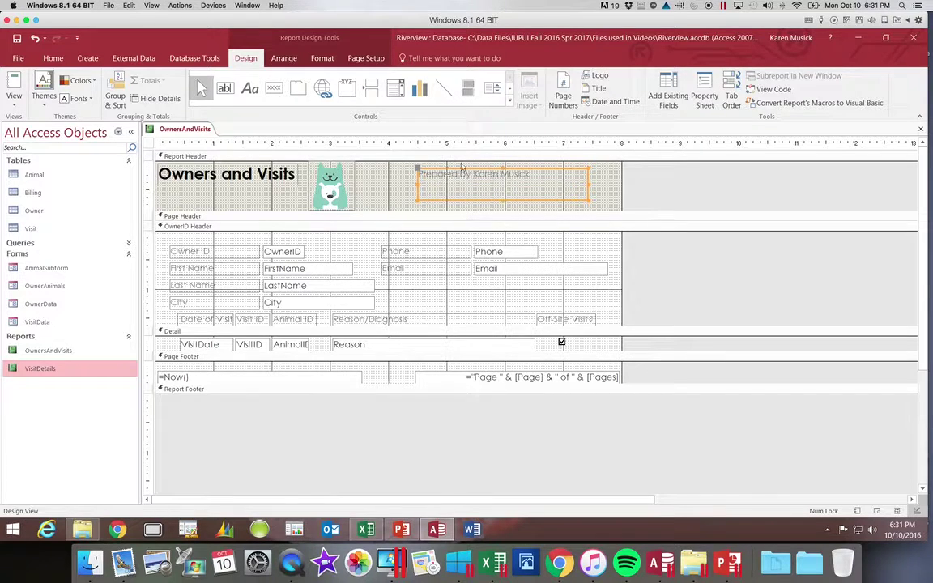
Set the Prepared by label to 20 pt and widen it so the credit fits on one line.
{"action": "left_click", "coordinate": [323, 60]}
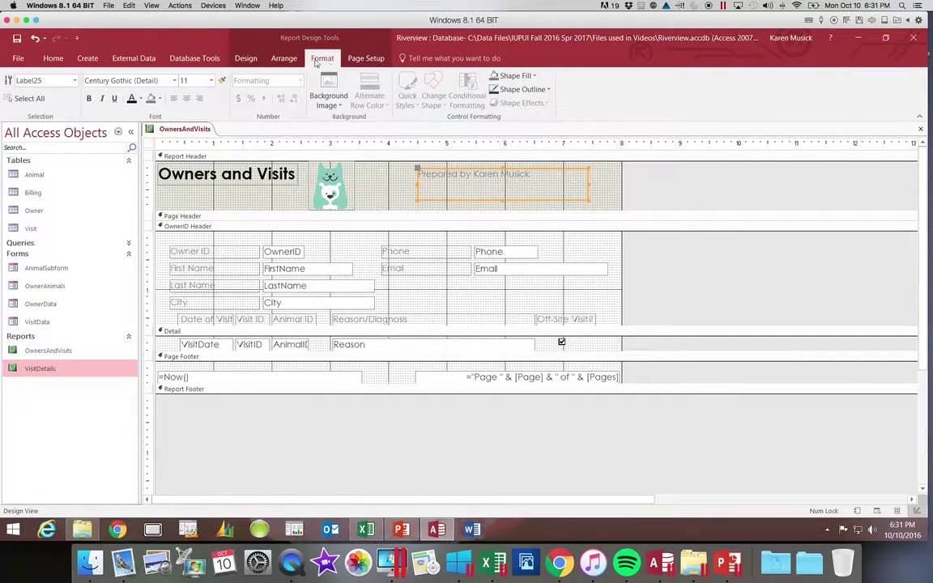
{"action": "left_click", "coordinate": [212, 81]}
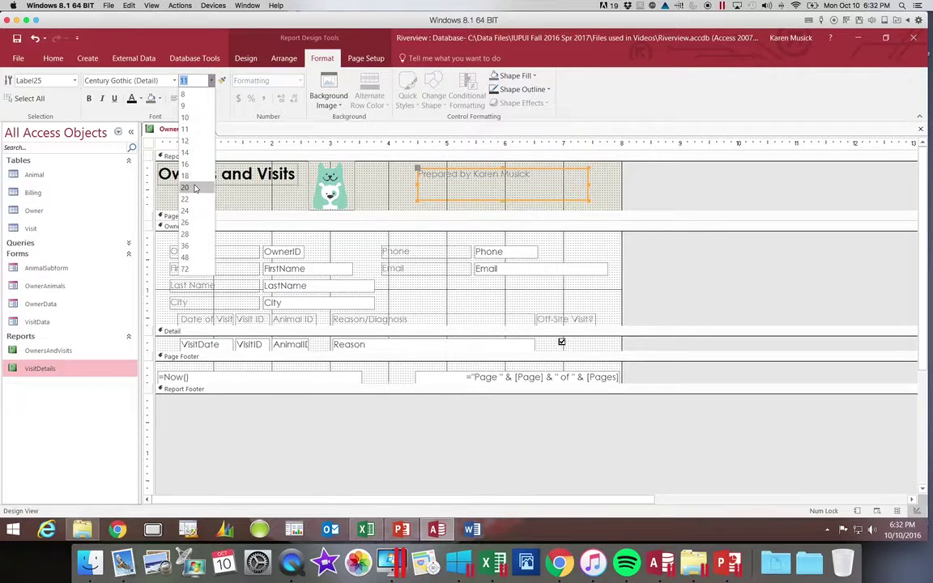
{"action": "left_click", "coordinate": [196, 188]}
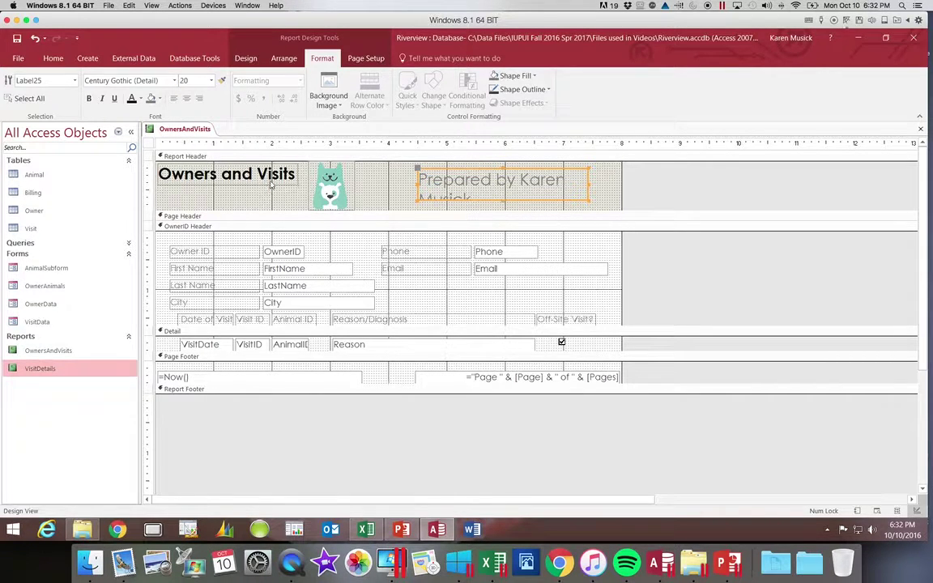
{"action": "left_click", "coordinate": [589, 185]}
{"action": "left_click", "coordinate": [588, 184]}
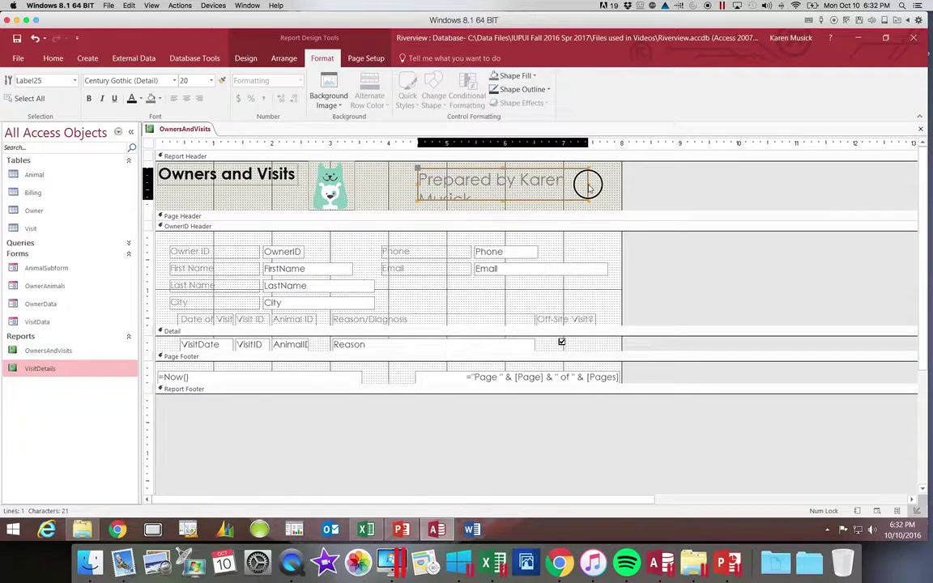
{"action": "left_click_drag", "start_coordinate": [588, 185], "coordinate": [620, 185]}
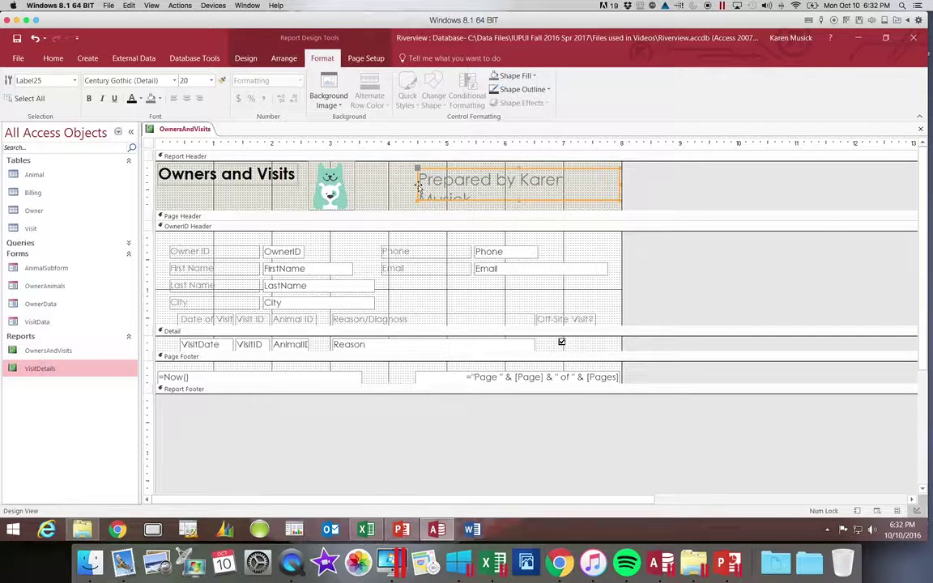
{"action": "left_click_drag", "start_coordinate": [416, 183], "coordinate": [387, 183]}
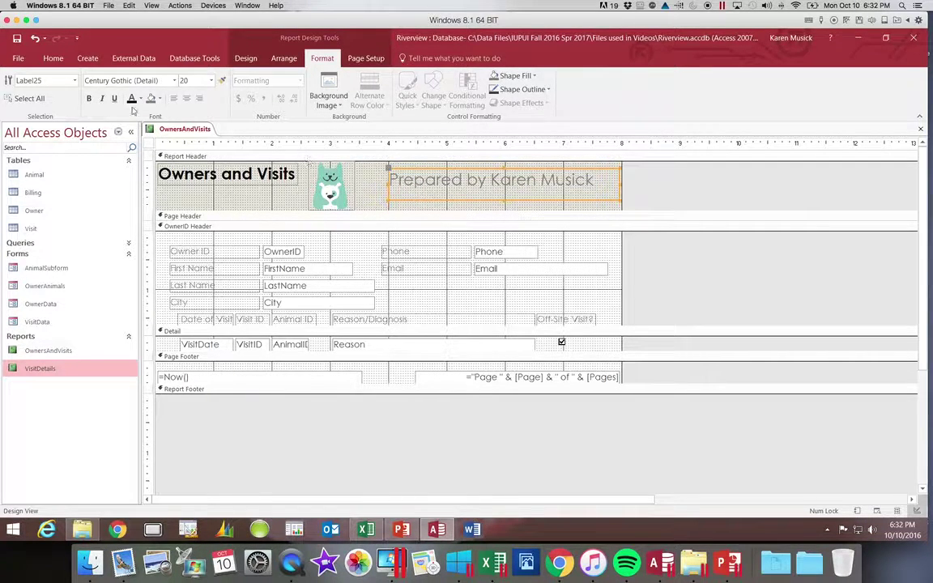
Make the Prepared by label text bold and dark red.
{"action": "left_click", "coordinate": [89, 98]}
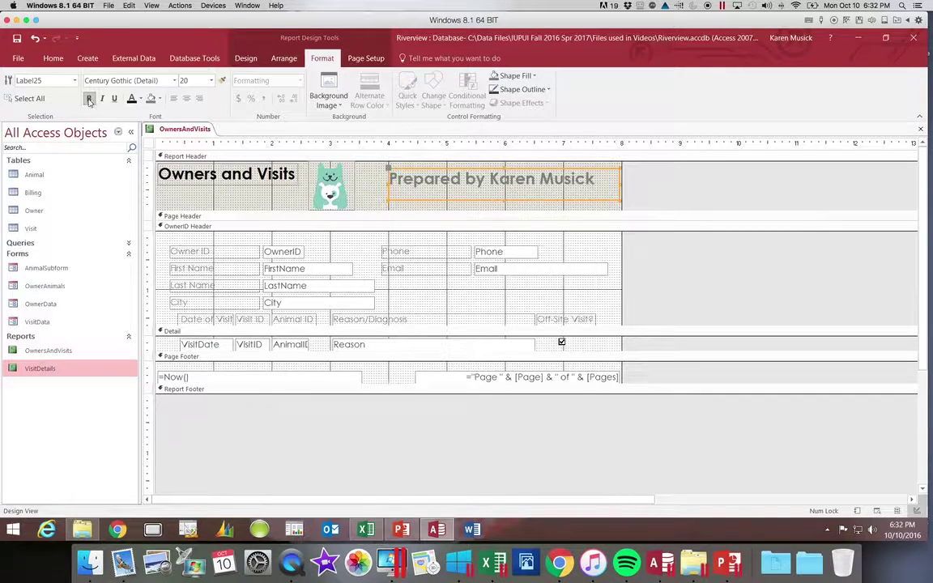
{"action": "left_click", "coordinate": [140, 99]}
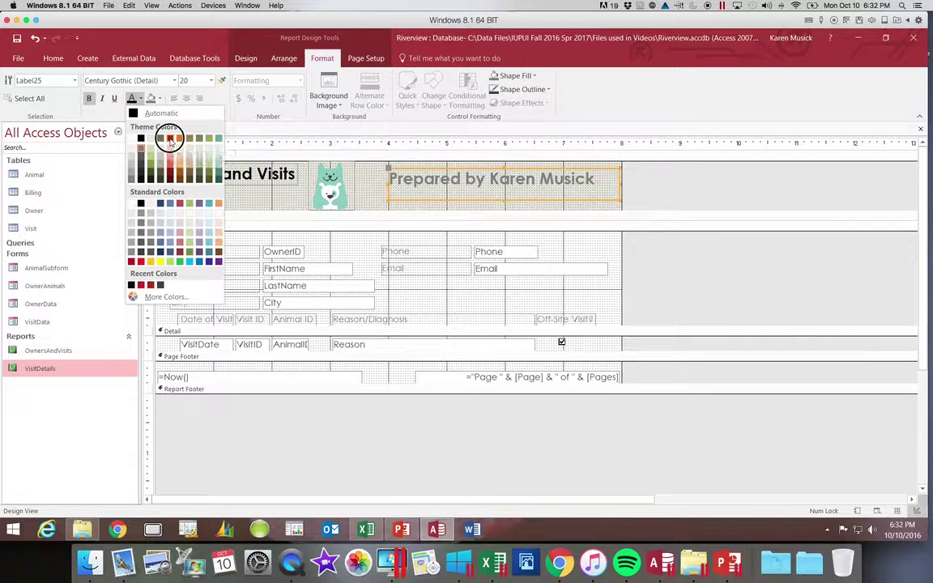
{"action": "left_click", "coordinate": [170, 140]}
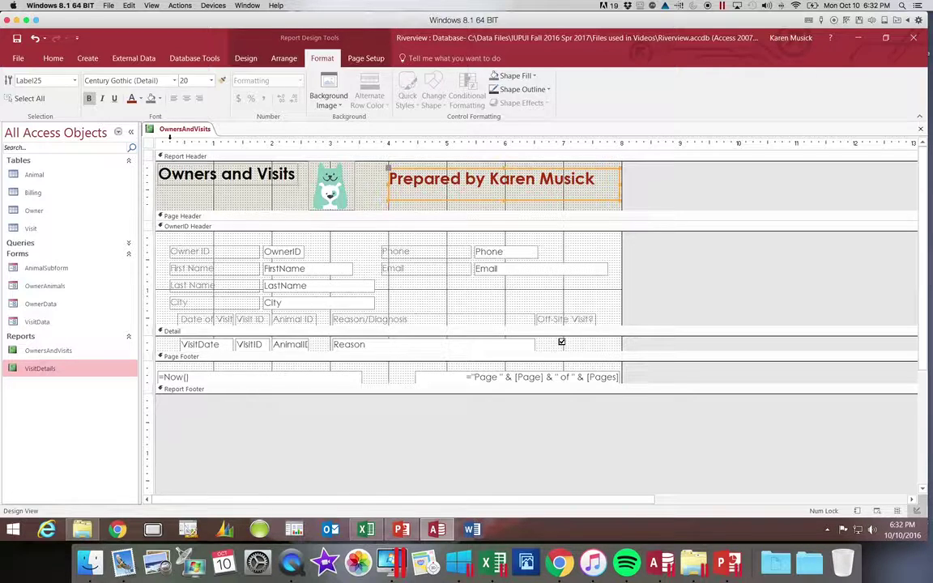
Save the report and switch it to Print Preview.
{"action": "left_click", "coordinate": [16, 40]}
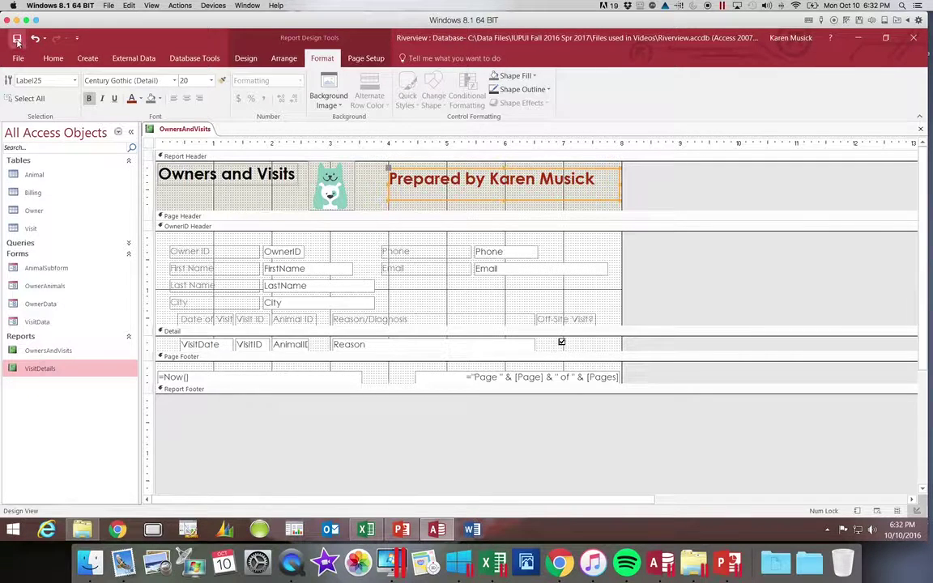
{"action": "left_click", "coordinate": [54, 62]}
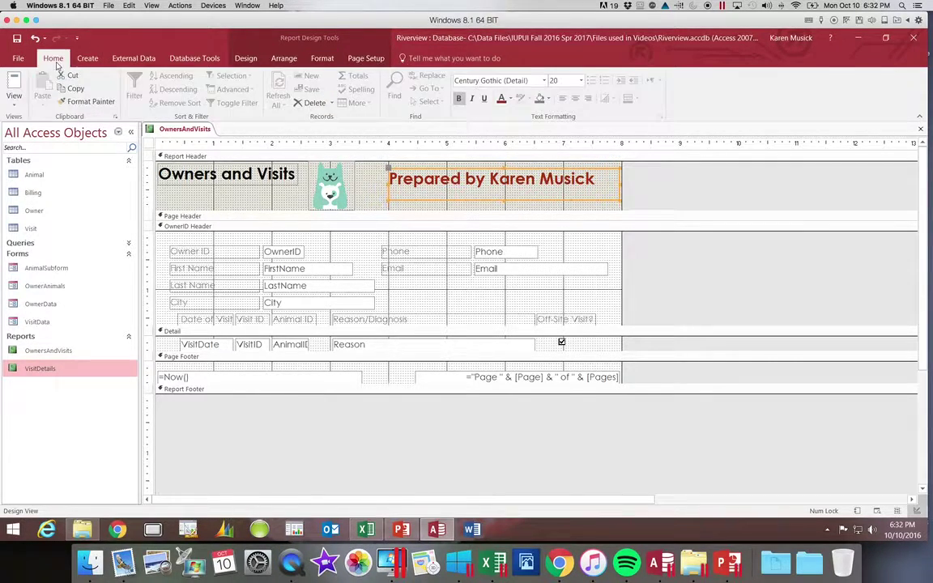
{"action": "left_click", "coordinate": [14, 103]}
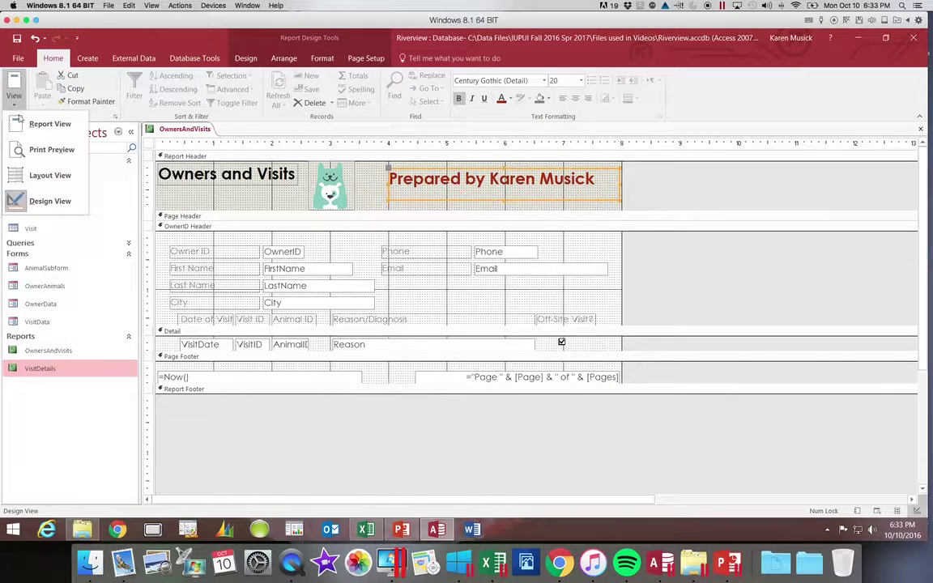
{"action": "left_click", "coordinate": [29, 151]}
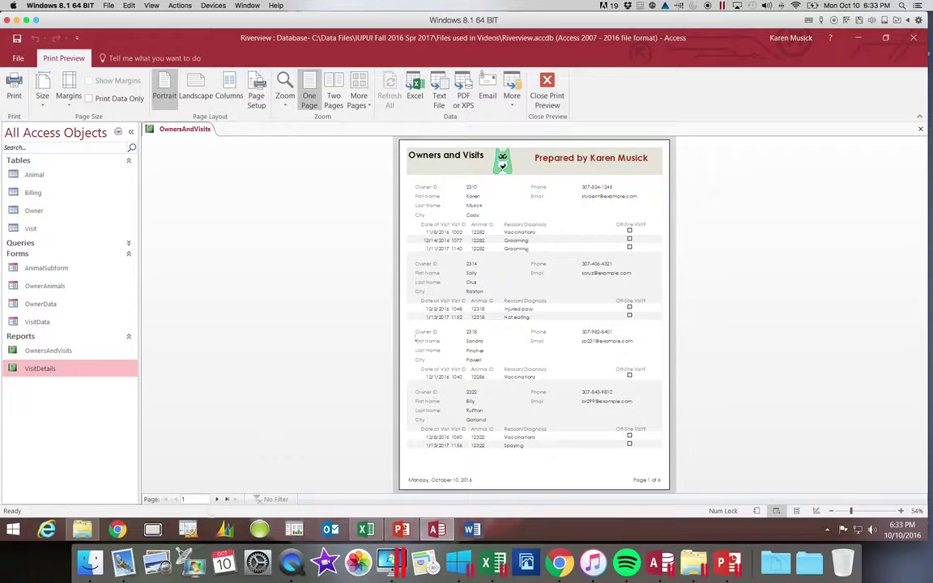
Page through the preview to the last page, 6 of 6.
{"action": "left_click", "coordinate": [216, 500]}
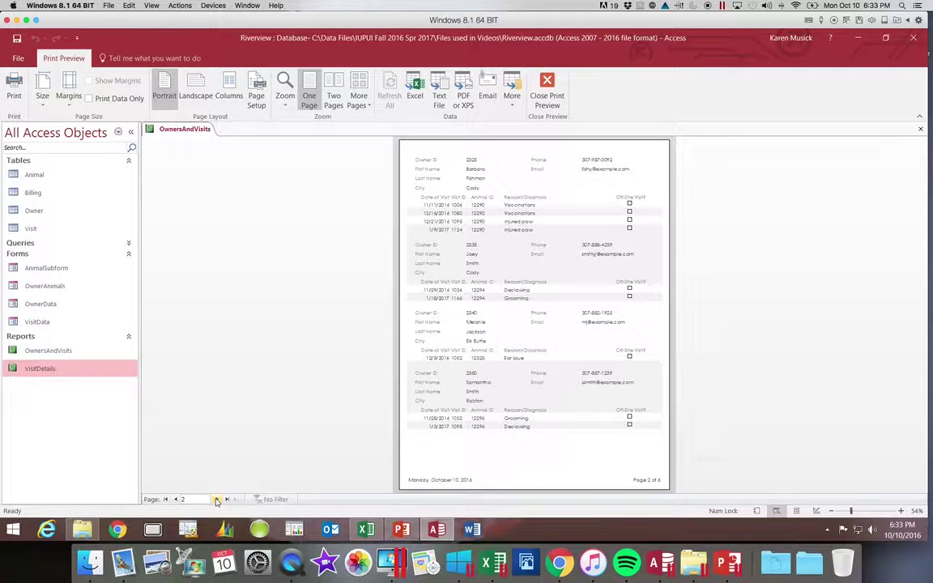
{"action": "left_click", "coordinate": [217, 500]}
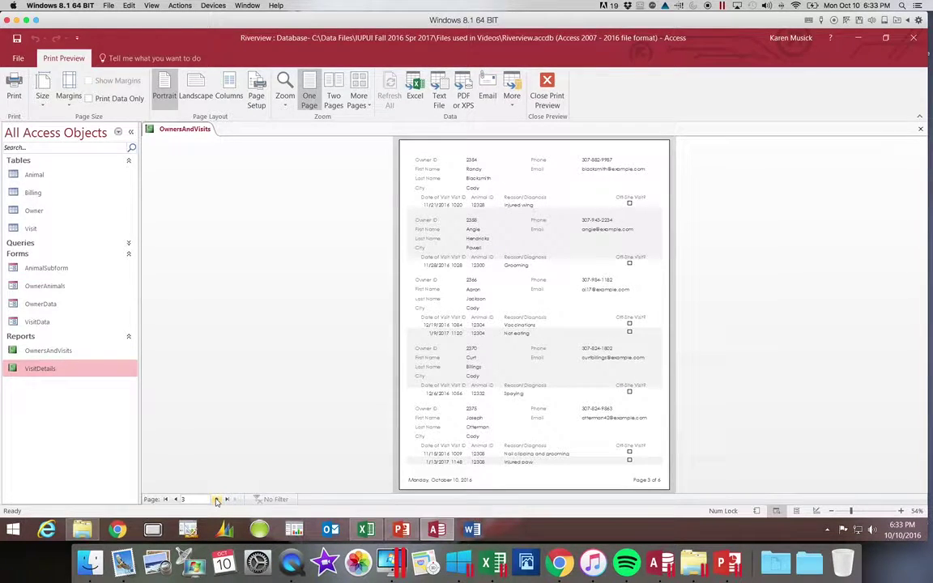
{"action": "left_click", "coordinate": [217, 499]}
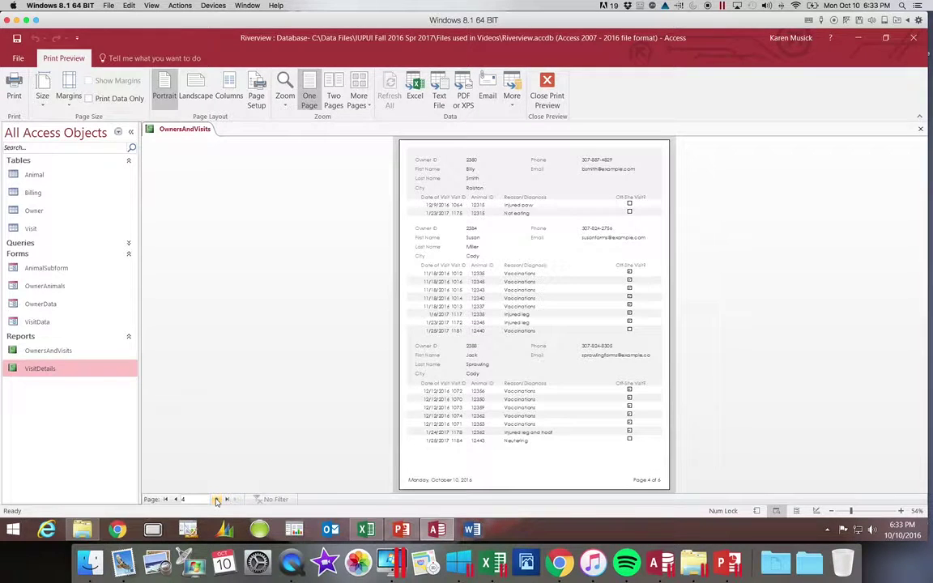
{"action": "left_click", "coordinate": [217, 499]}
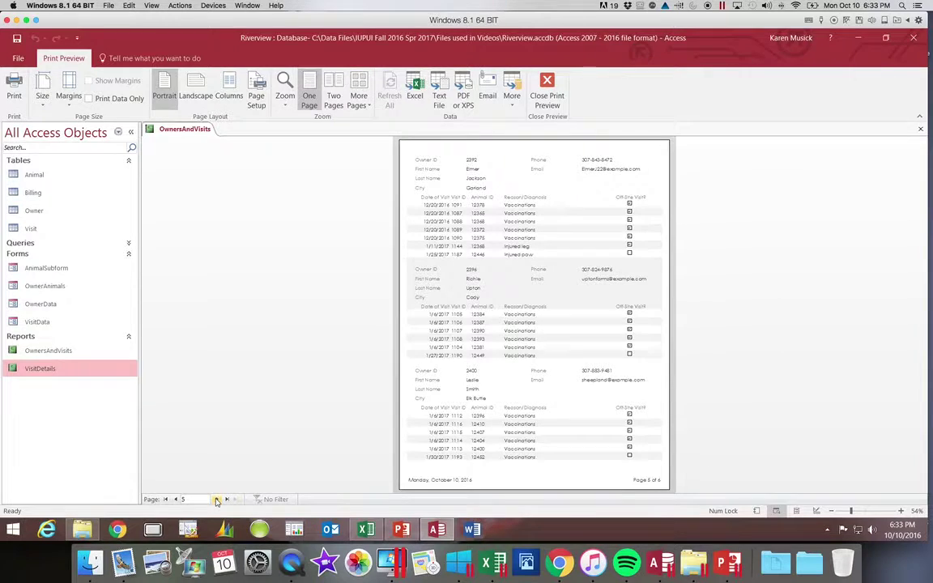
{"action": "left_click", "coordinate": [217, 500]}
{"action": "left_click", "coordinate": [217, 500]}
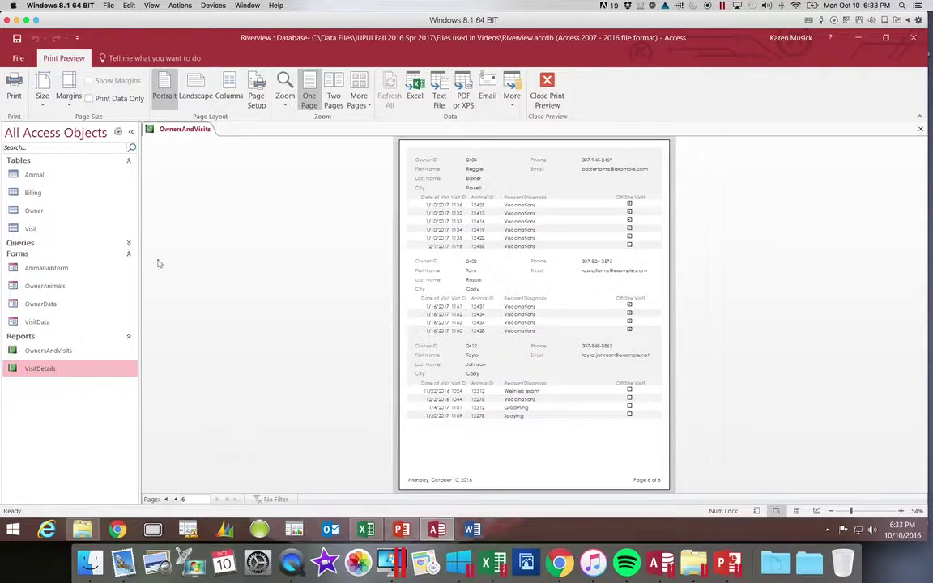
Close Print Preview, return the OwnersAndVisits report to Layout View, and select the City text box.
{"action": "left_click", "coordinate": [547, 88]}
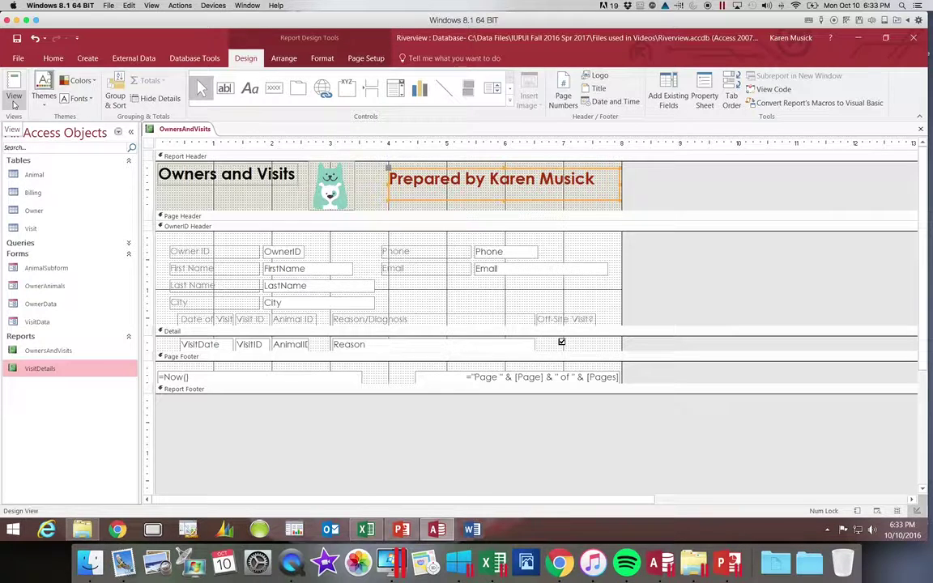
{"action": "left_click", "coordinate": [14, 104]}
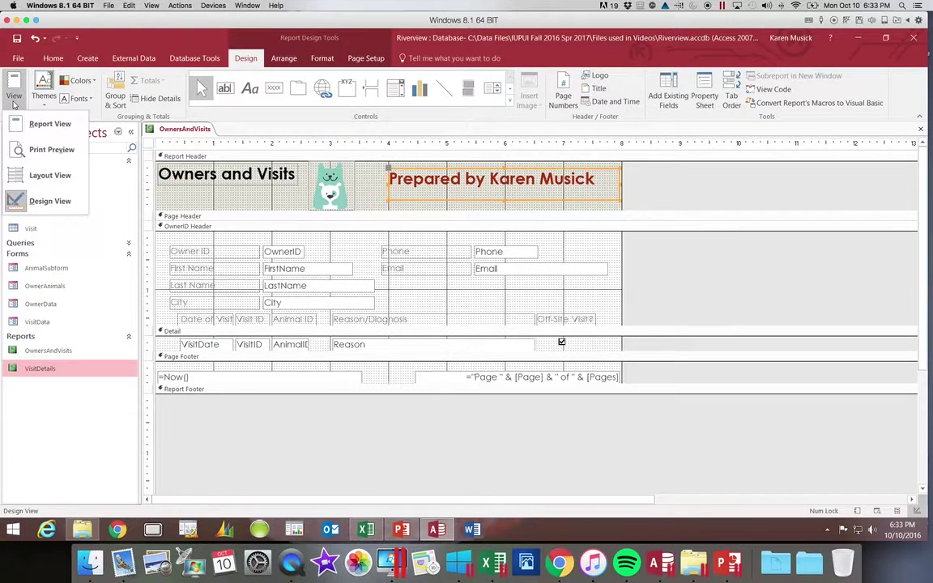
{"action": "left_click", "coordinate": [29, 175]}
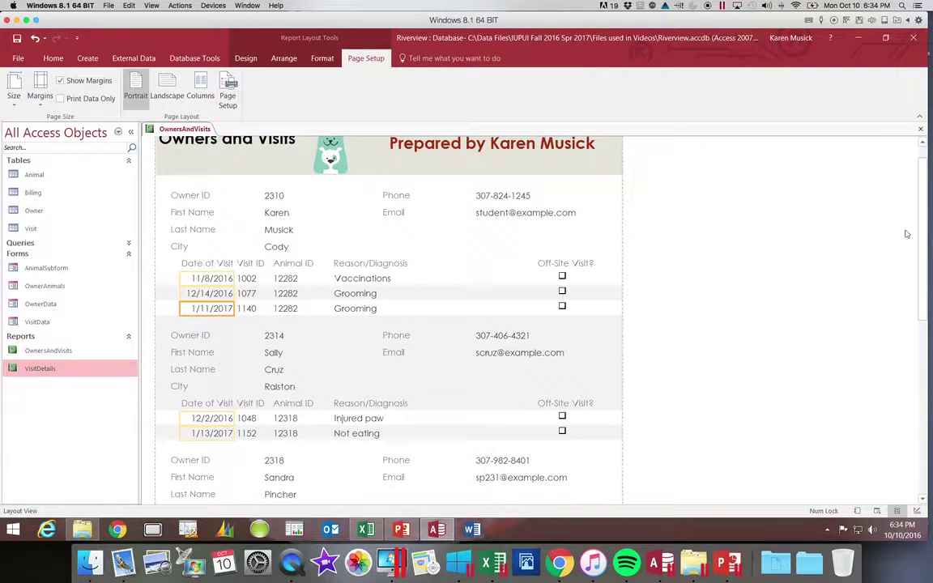
{"action": "left_click_drag", "start_coordinate": [919, 231], "coordinate": [923, 205]}
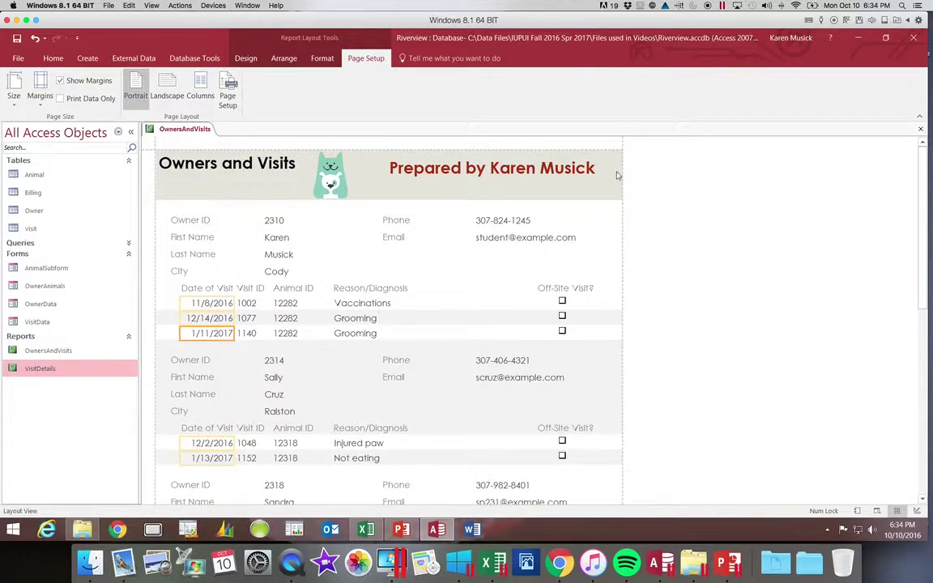
{"action": "left_click", "coordinate": [323, 57]}
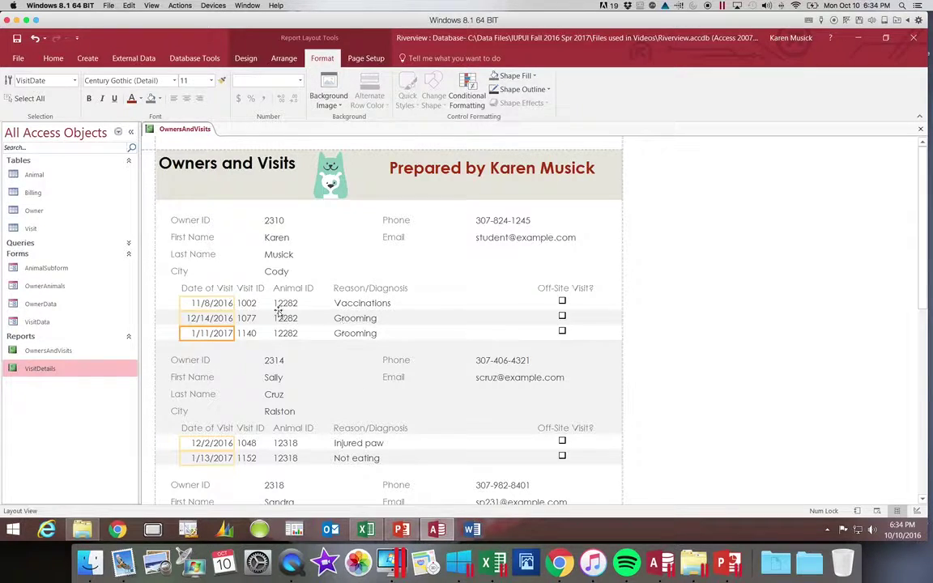
{"action": "left_click", "coordinate": [274, 271]}
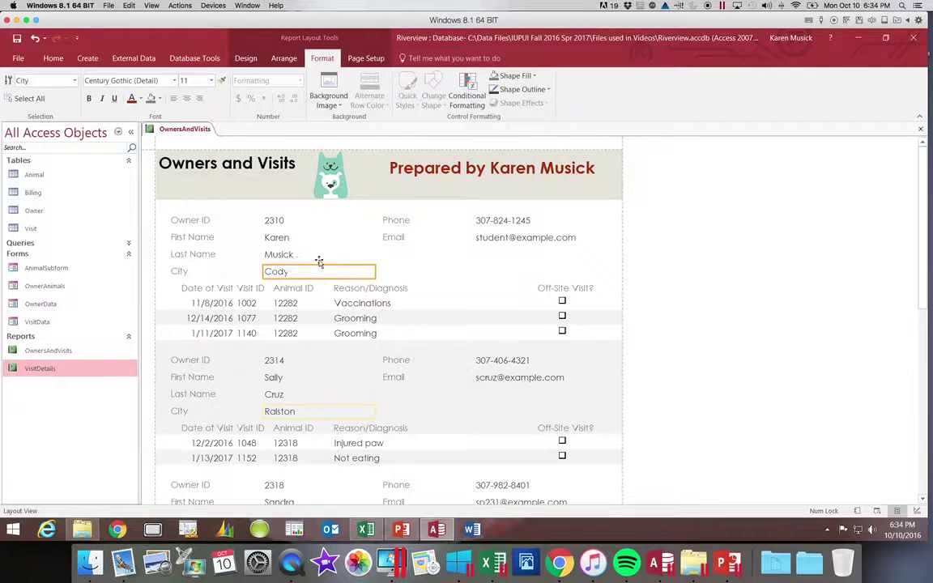
Open the Conditional Formatting Rules Manager and show the rules for the City field.
{"action": "left_click", "coordinate": [467, 102]}
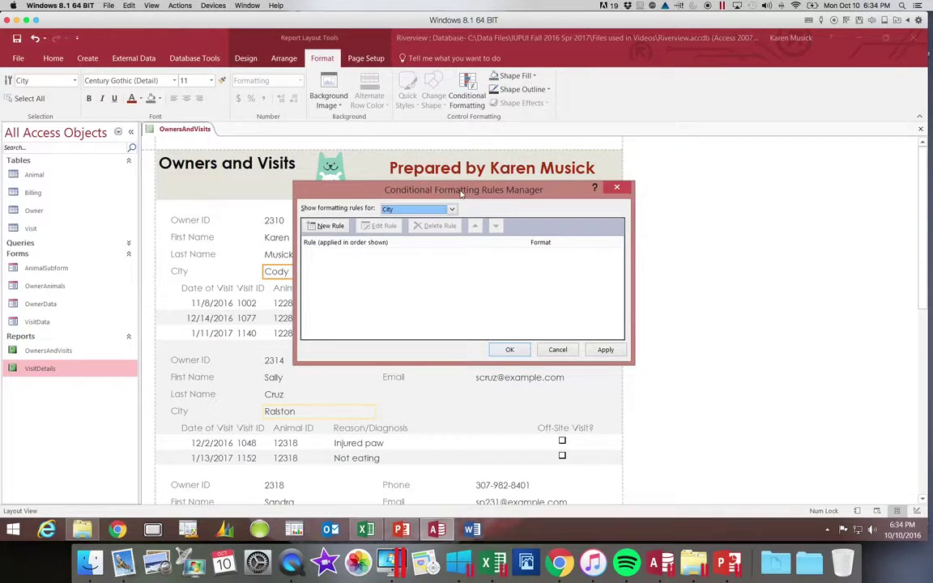
{"action": "left_click_drag", "start_coordinate": [462, 192], "coordinate": [352, 156]}
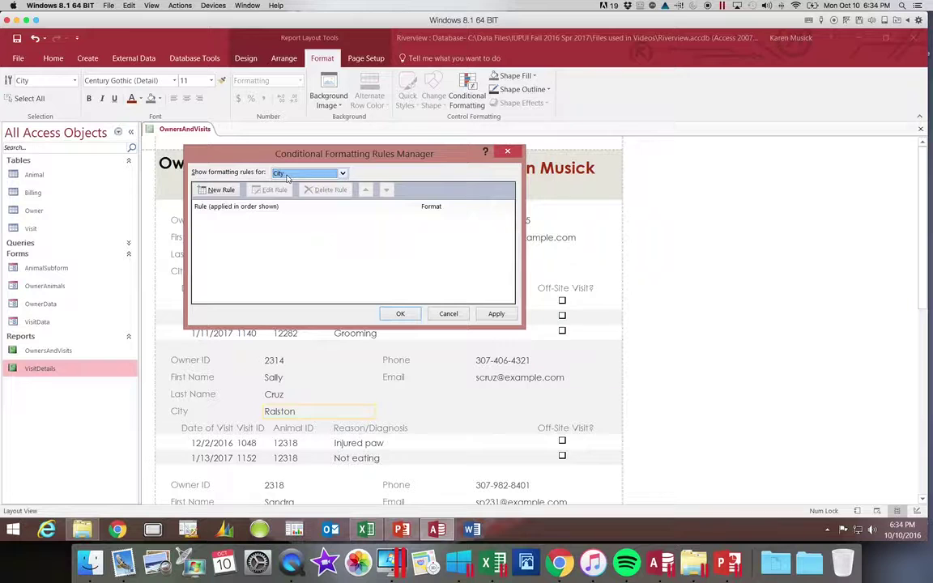
{"action": "left_click", "coordinate": [343, 173]}
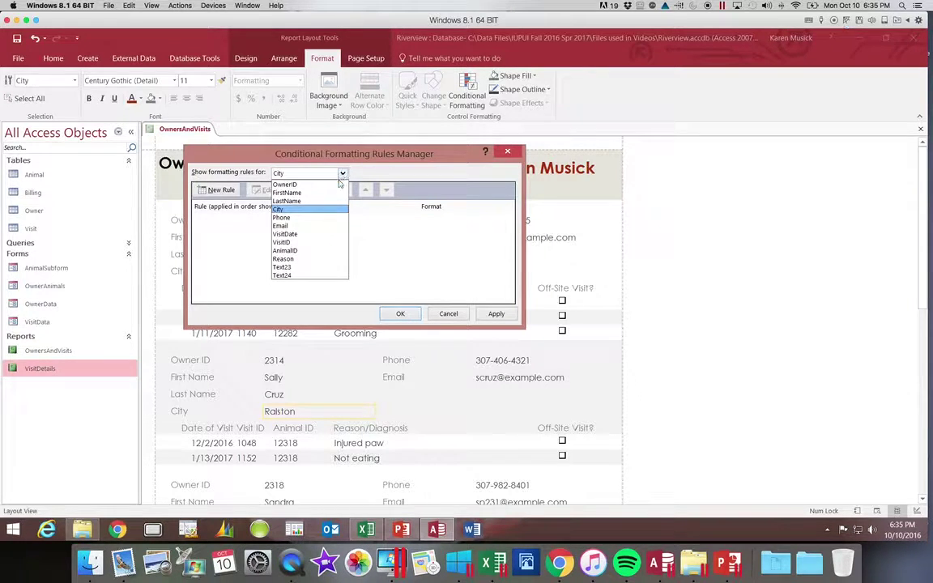
{"action": "left_click", "coordinate": [330, 213]}
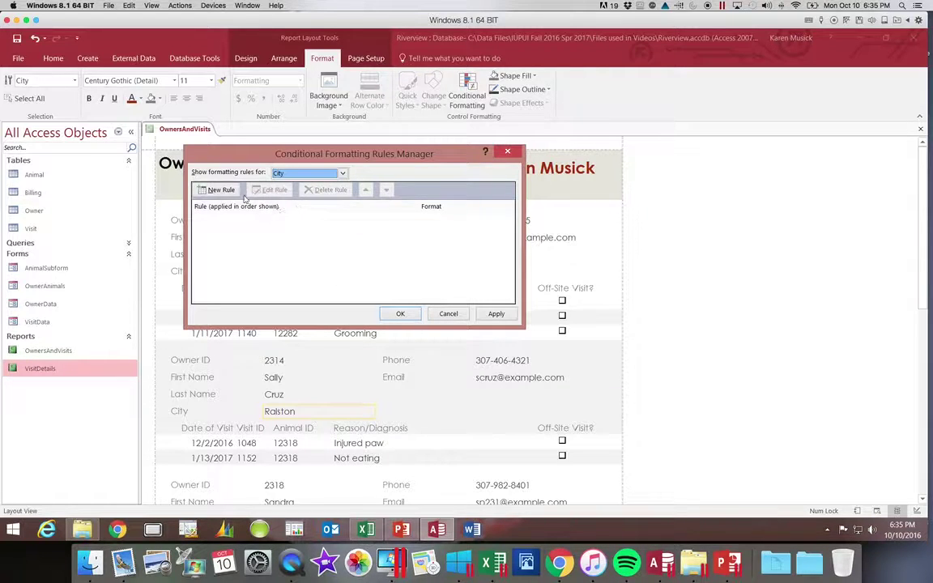
Start a new City rule: Field Value Is equal to 'Ralston'.
{"action": "left_click", "coordinate": [218, 190]}
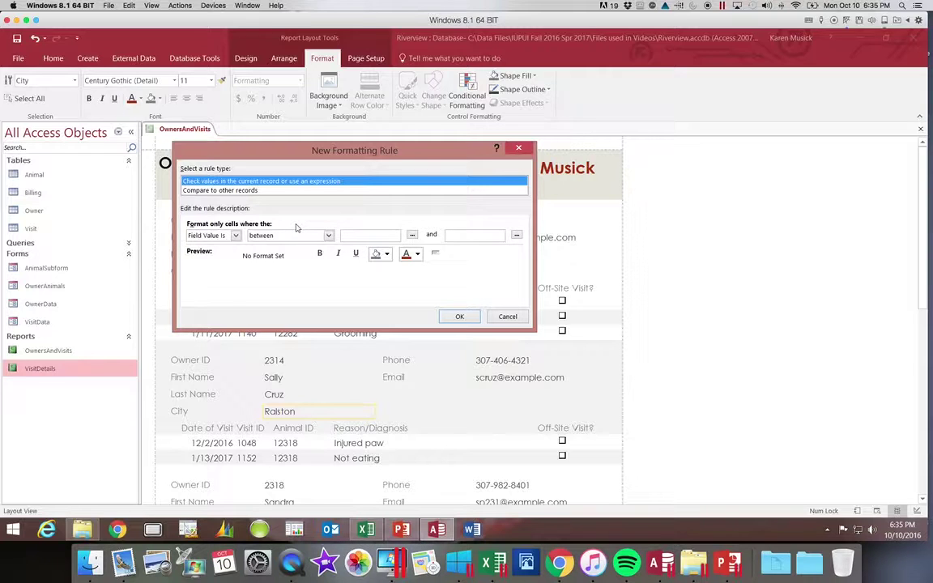
{"action": "left_click", "coordinate": [235, 235]}
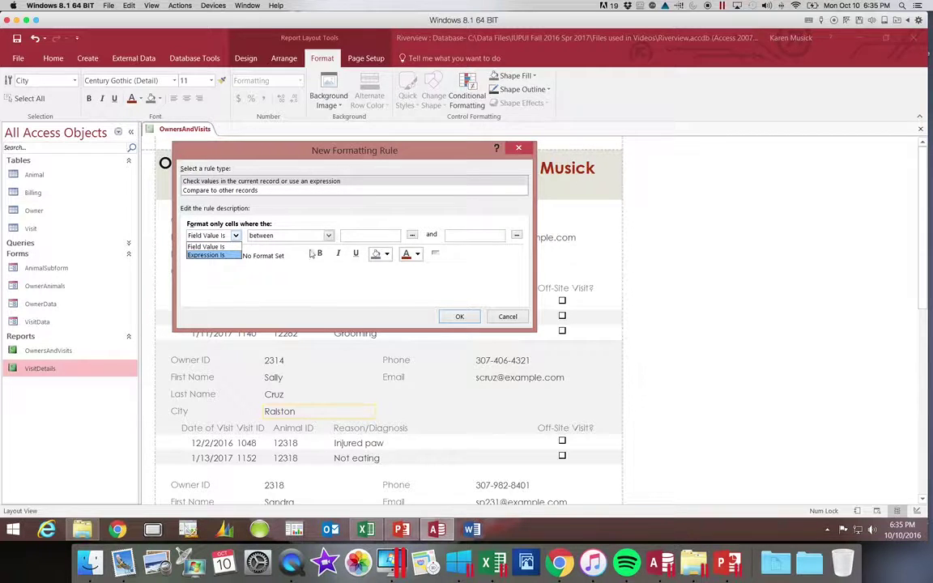
{"action": "left_click", "coordinate": [293, 213]}
{"action": "left_click", "coordinate": [329, 236]}
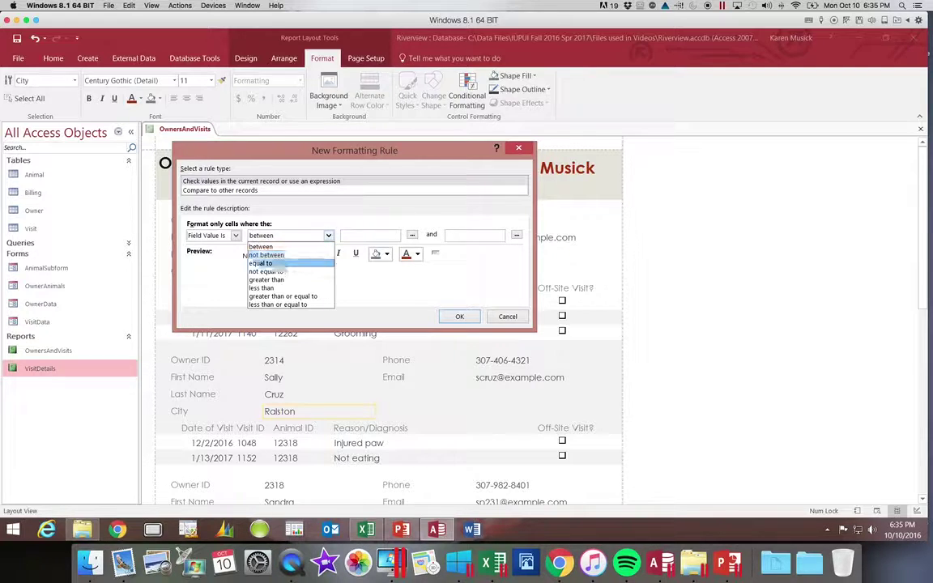
{"action": "left_click", "coordinate": [283, 264]}
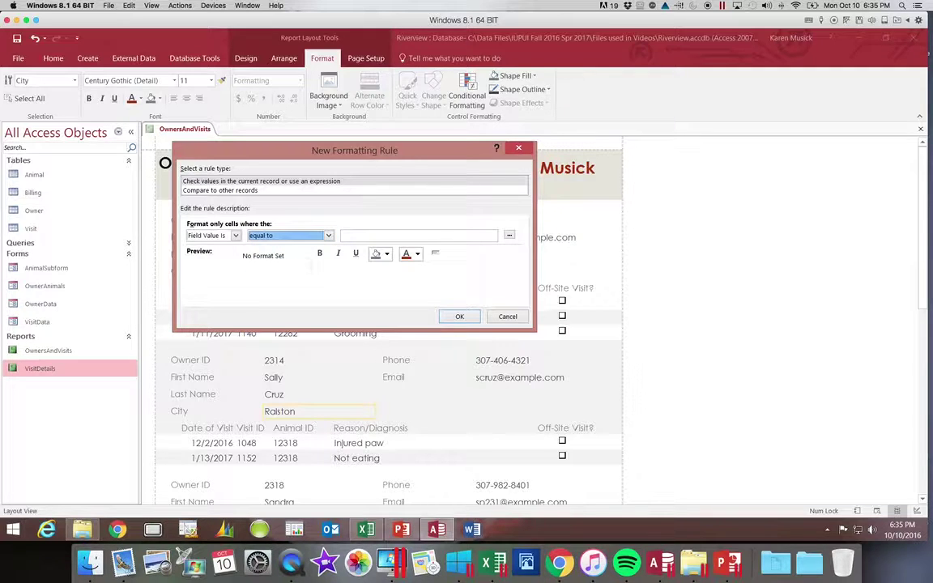
{"action": "left_click", "coordinate": [397, 234]}
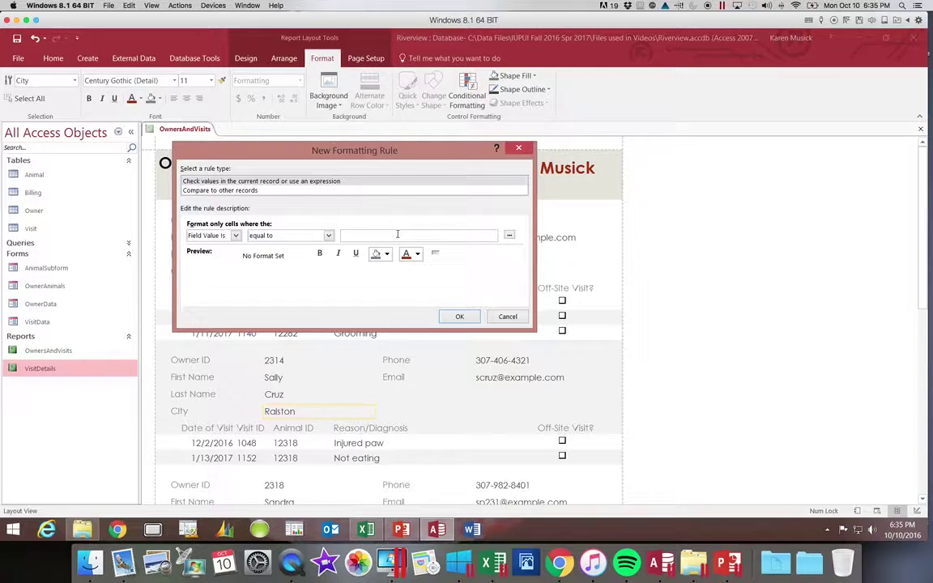
{"action": "type", "text": "Ralston"}
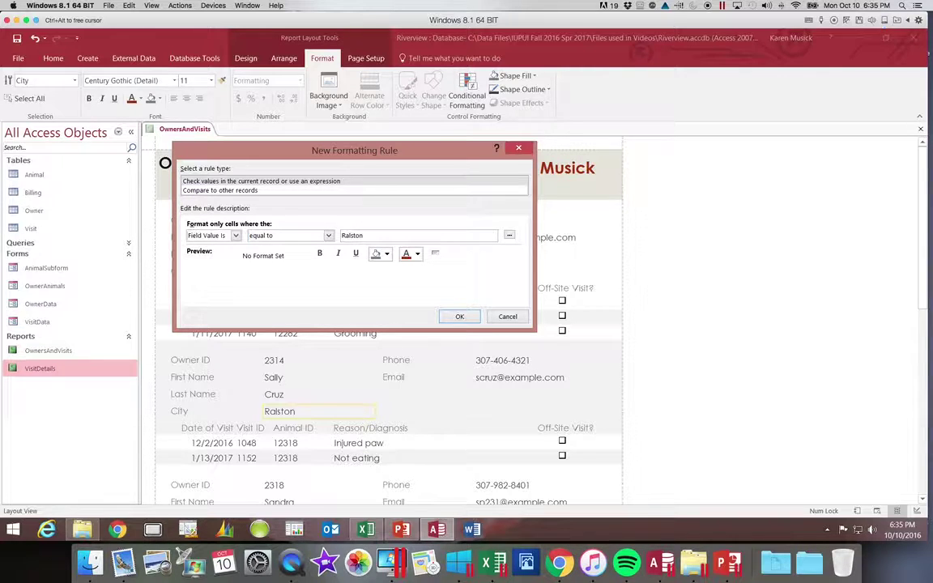
Format the Ralston rule in dark red and bold, then confirm both dialogs.
{"action": "left_click", "coordinate": [417, 254]}
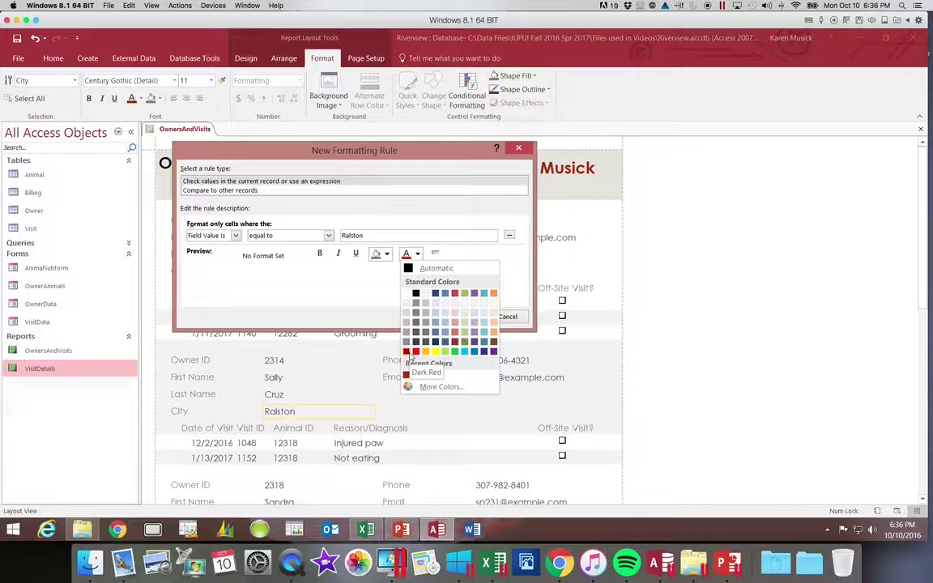
{"action": "left_click", "coordinate": [407, 353]}
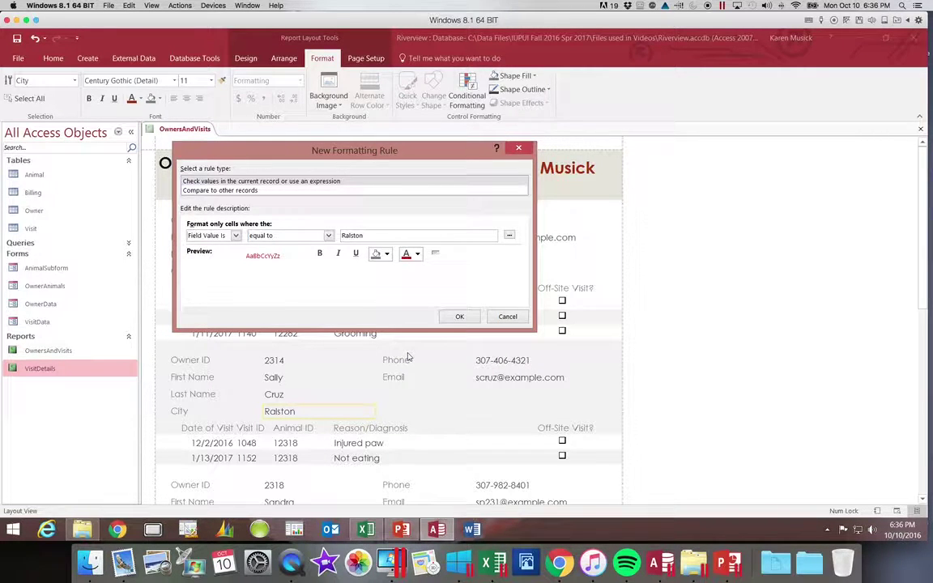
{"action": "left_click", "coordinate": [321, 254]}
{"action": "left_click", "coordinate": [459, 316]}
{"action": "left_click", "coordinate": [402, 314]}
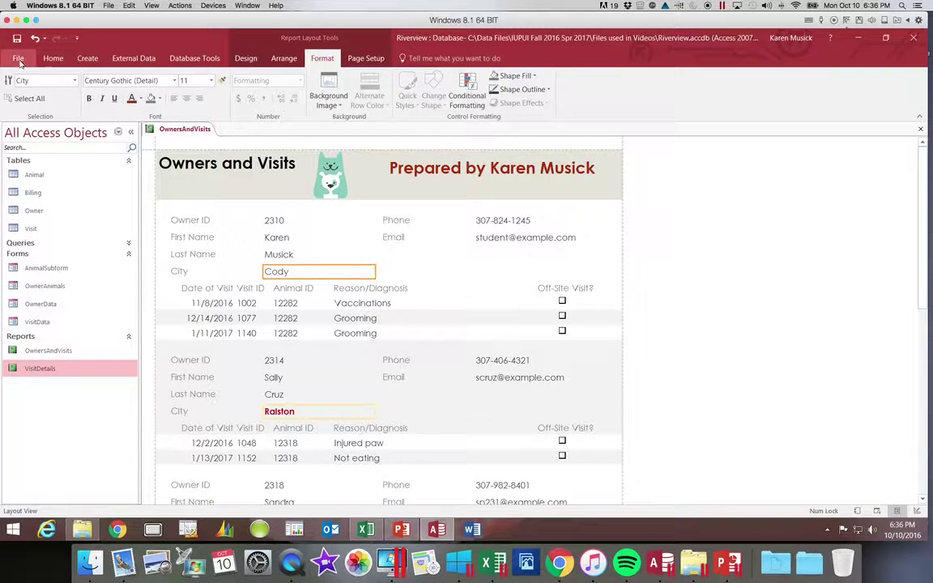
Preview the report and page forward to page 4 of 6, checking the dark red Ralston entries.
{"action": "left_click", "coordinate": [51, 58]}
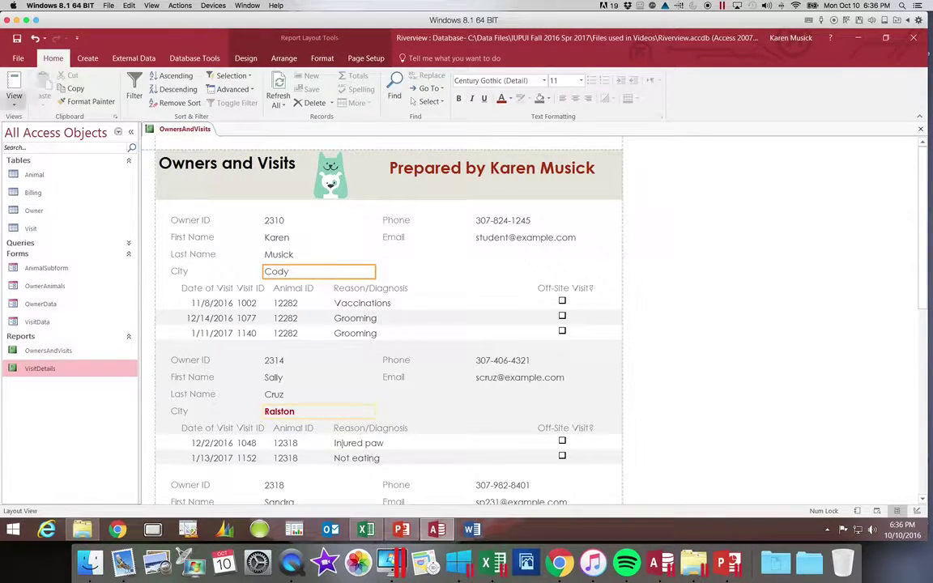
{"action": "left_click", "coordinate": [16, 104]}
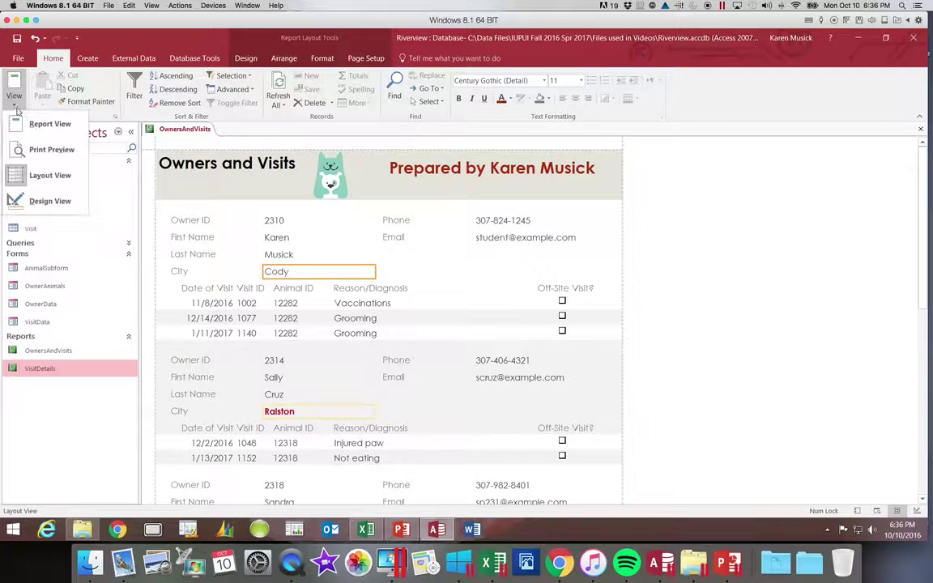
{"action": "left_click", "coordinate": [42, 149]}
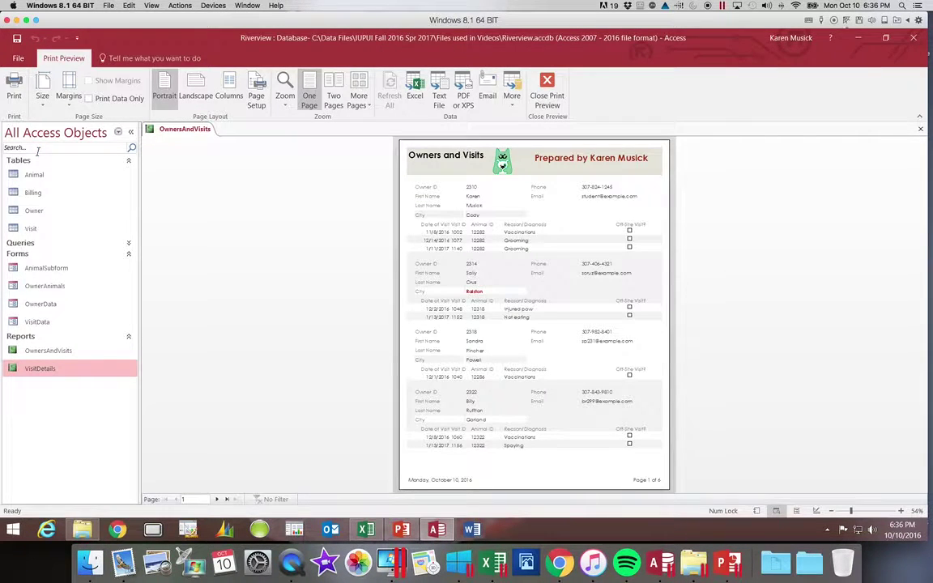
{"action": "left_click", "coordinate": [216, 499]}
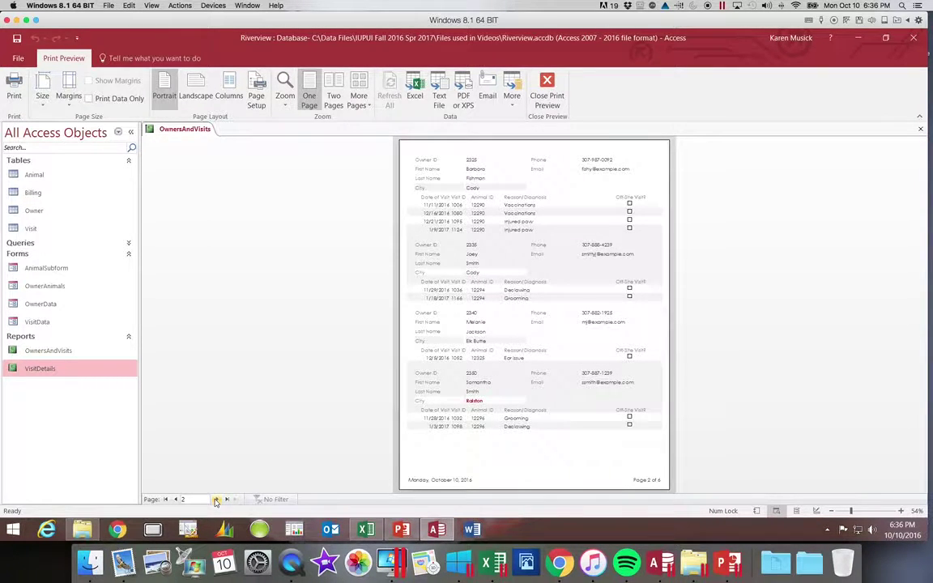
{"action": "left_click", "coordinate": [216, 500]}
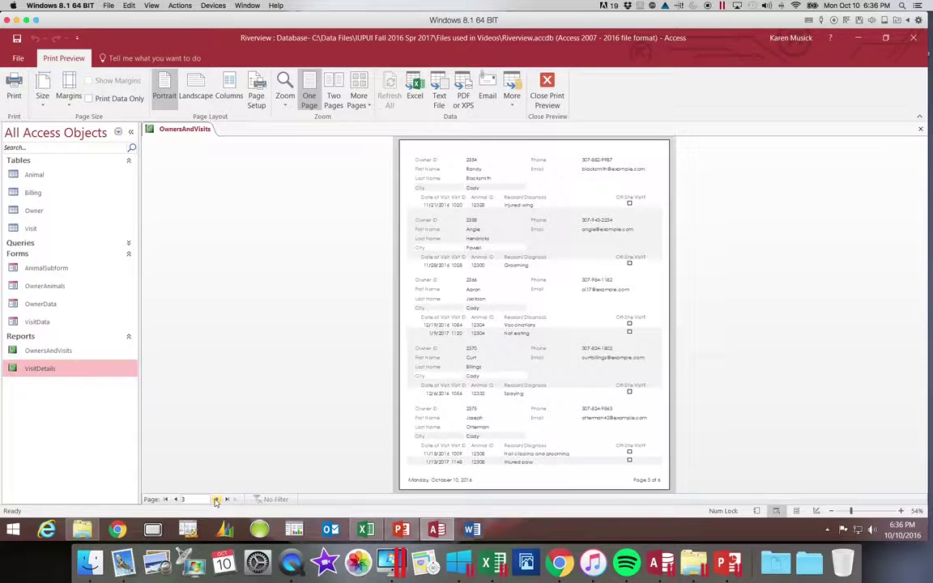
{"action": "left_click", "coordinate": [217, 500]}
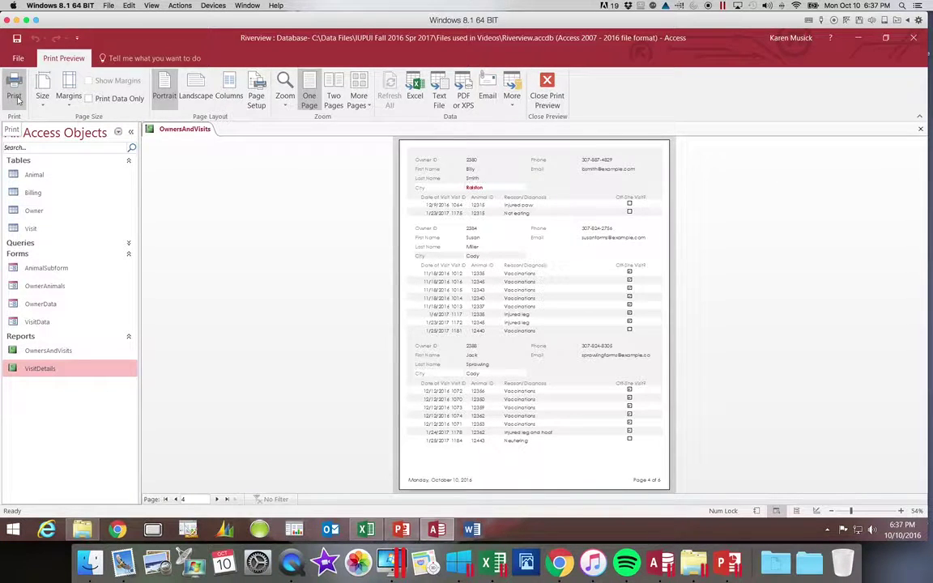
Open the Print dialog, cancel it, and close Print Preview back to Layout View.
{"action": "left_click", "coordinate": [15, 94]}
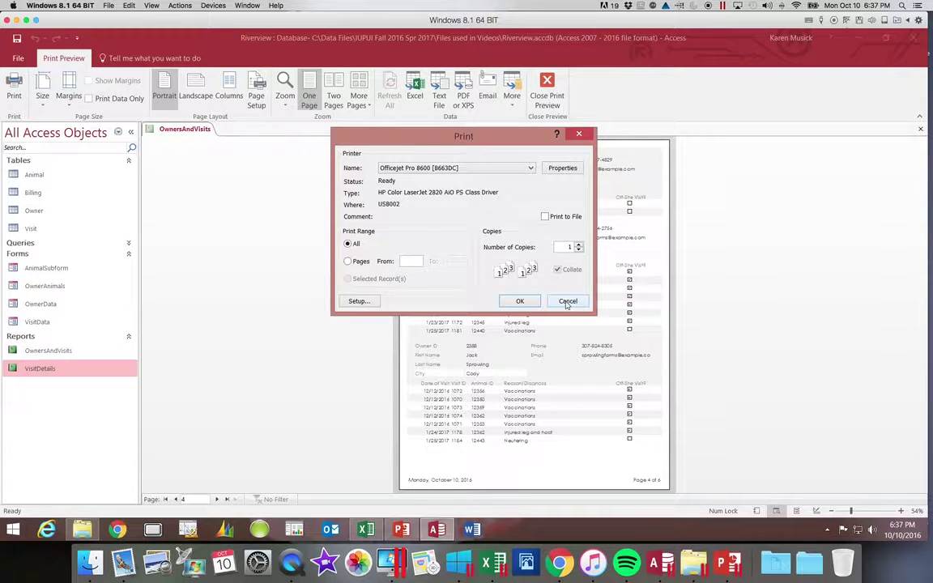
{"action": "left_click", "coordinate": [567, 302]}
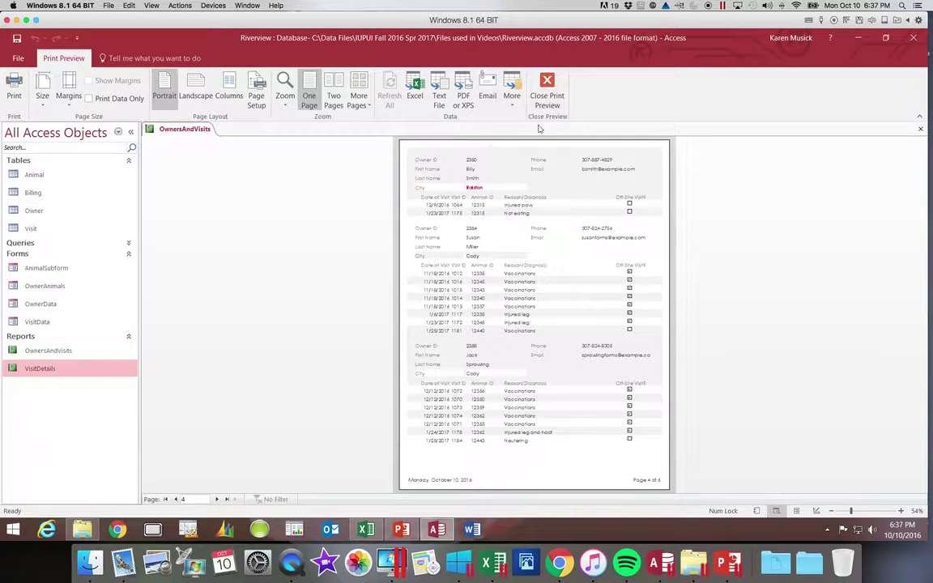
{"action": "left_click", "coordinate": [545, 94]}
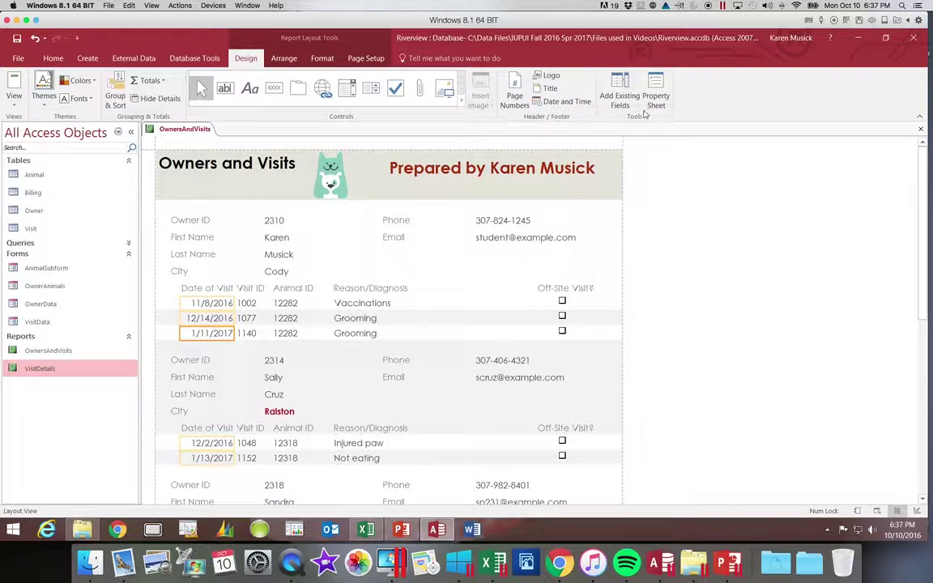
Close the Owners and Visits report and select the forms and report in the Navigation Pane.
{"action": "left_click", "coordinate": [920, 129]}
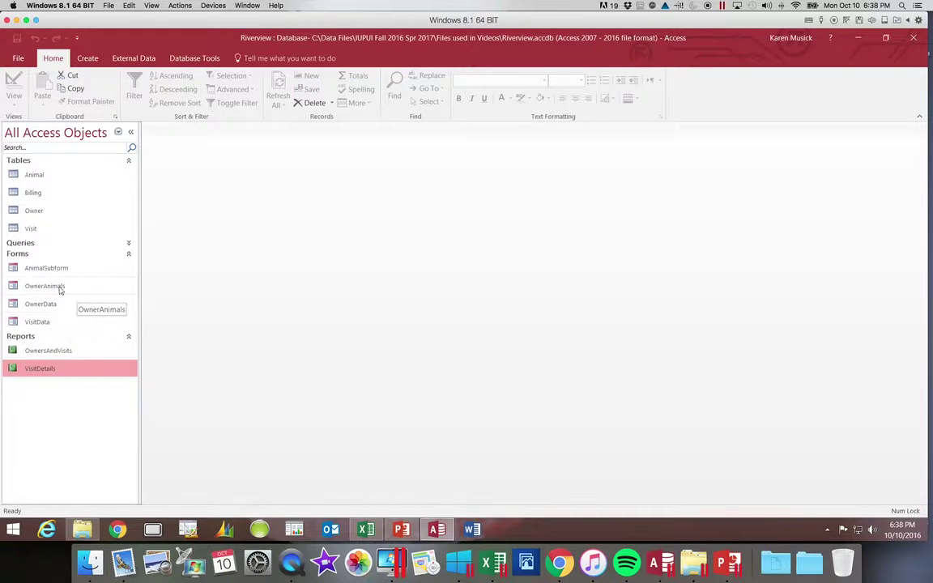
{"action": "left_click", "coordinate": [13, 285]}
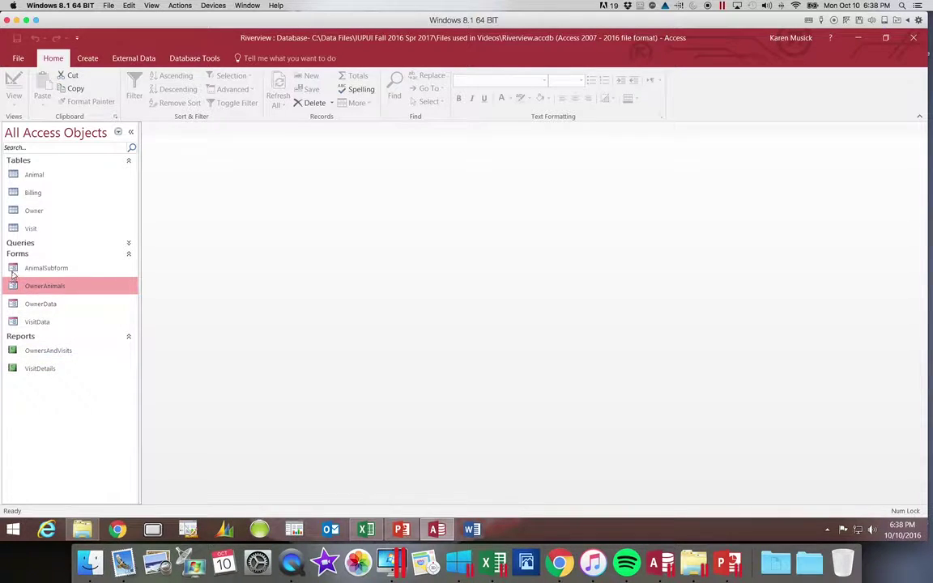
{"action": "left_click", "coordinate": [11, 267]}
{"action": "left_click", "coordinate": [15, 284]}
{"action": "left_click", "coordinate": [14, 267]}
{"action": "left_click", "coordinate": [12, 285]}
{"action": "left_click", "coordinate": [14, 355]}
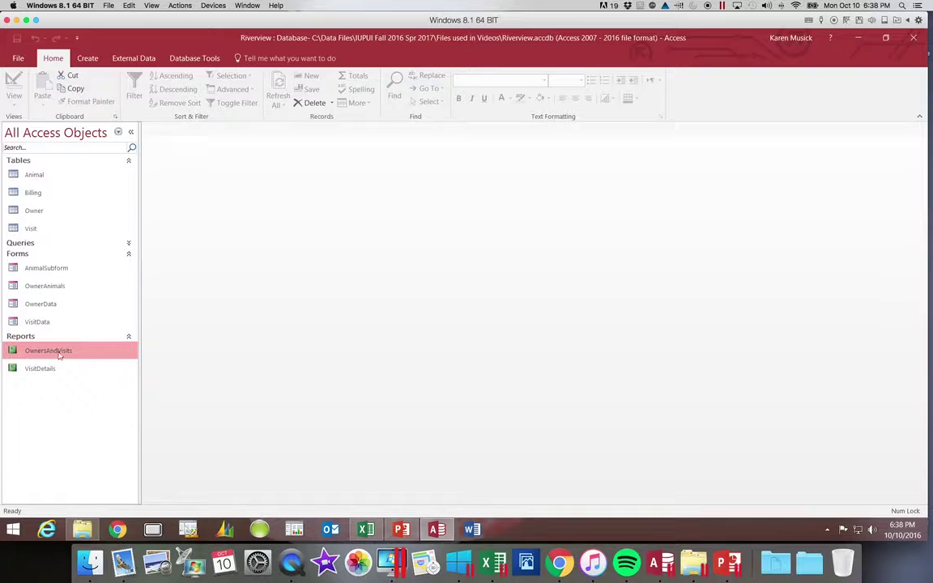
{"action": "left_click", "coordinate": [51, 288]}
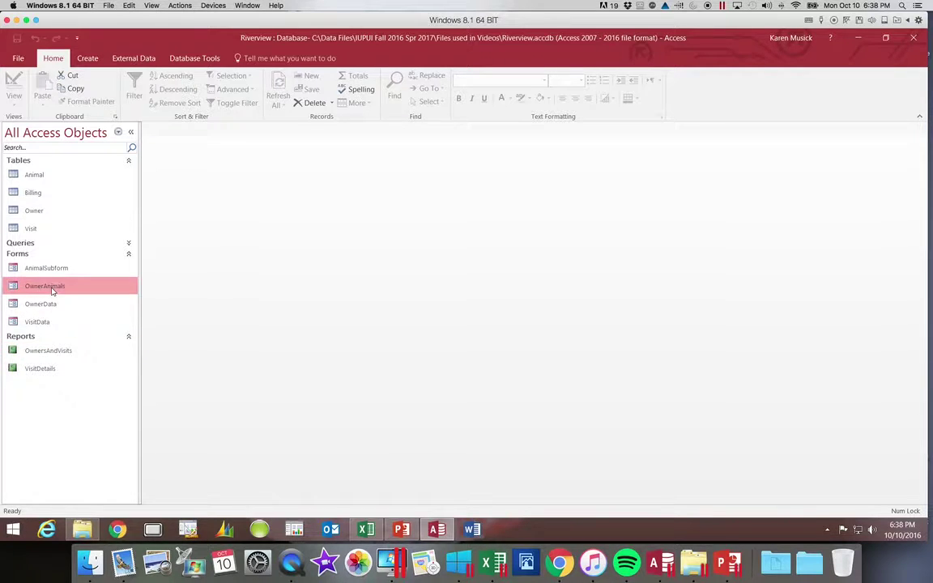
Open and close OwnerAnimals, AnimalSubform and OwnersAndVisits in turn.
{"action": "double_click", "coordinate": [14, 288]}
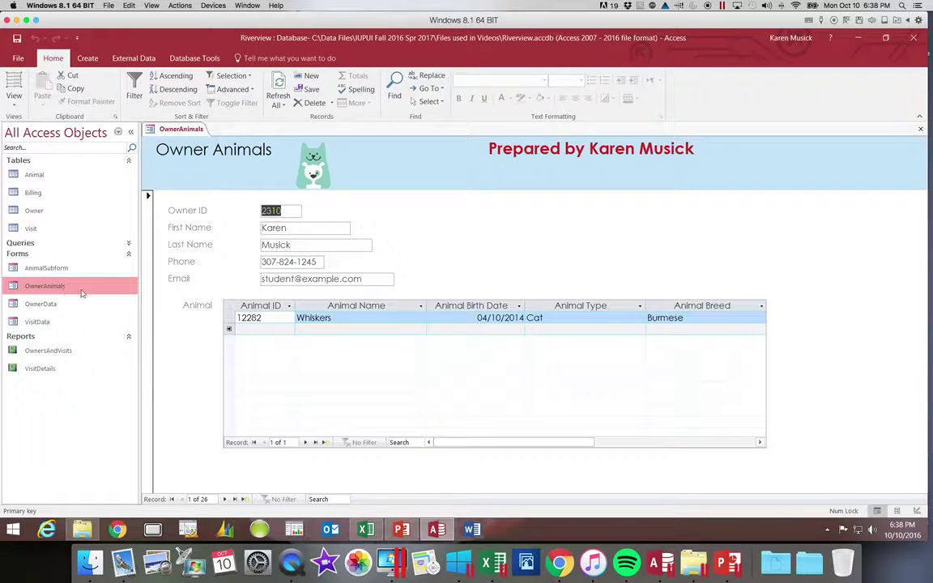
{"action": "left_click", "coordinate": [919, 129]}
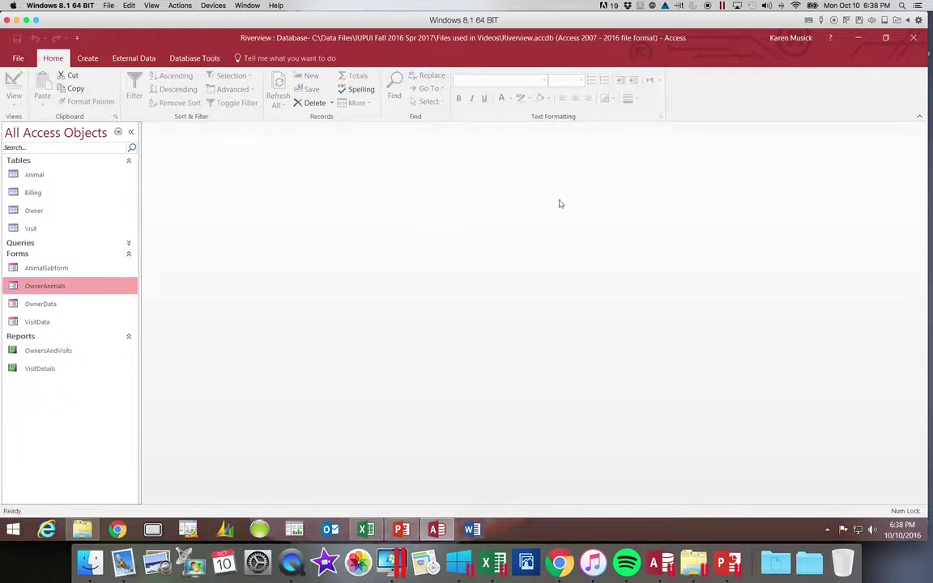
{"action": "double_click", "coordinate": [24, 268]}
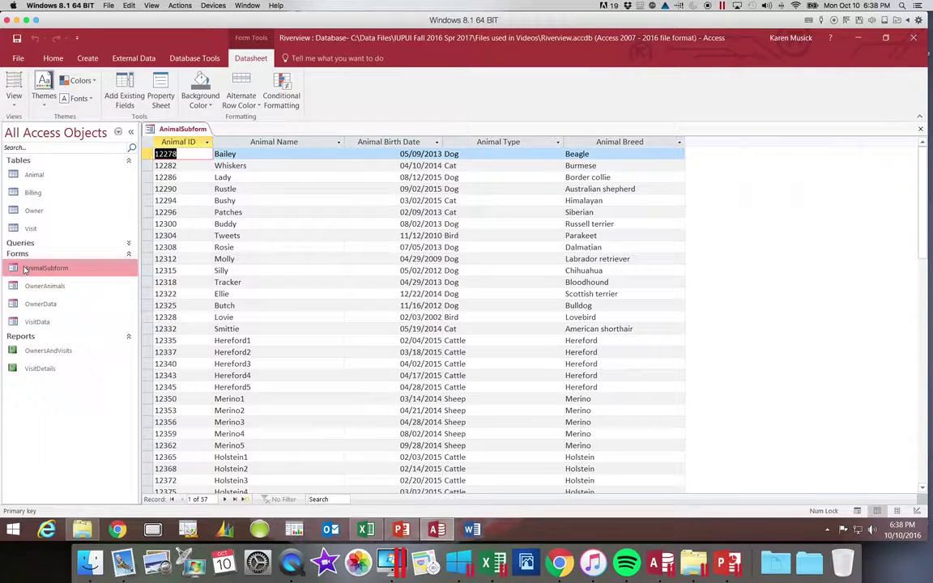
{"action": "left_click", "coordinate": [920, 131]}
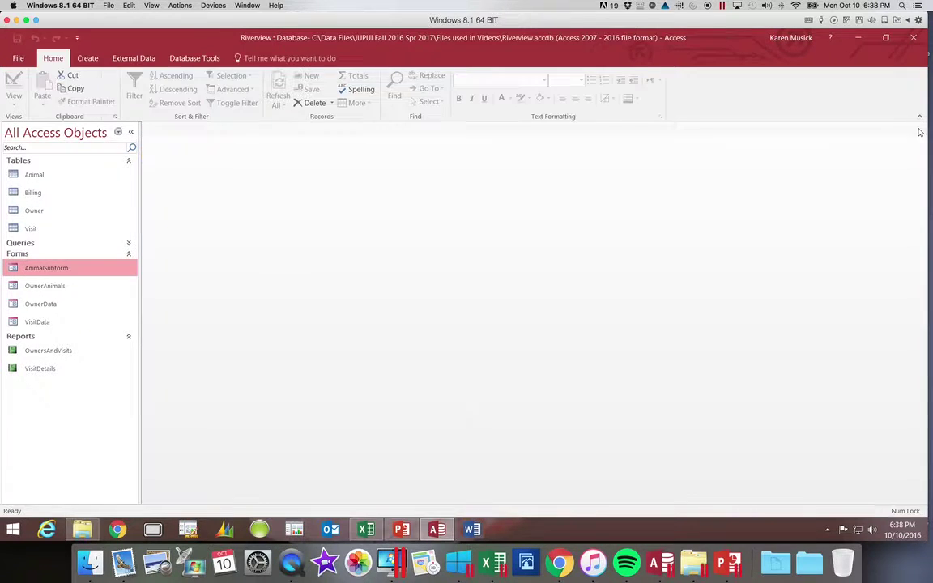
{"action": "double_click", "coordinate": [50, 351]}
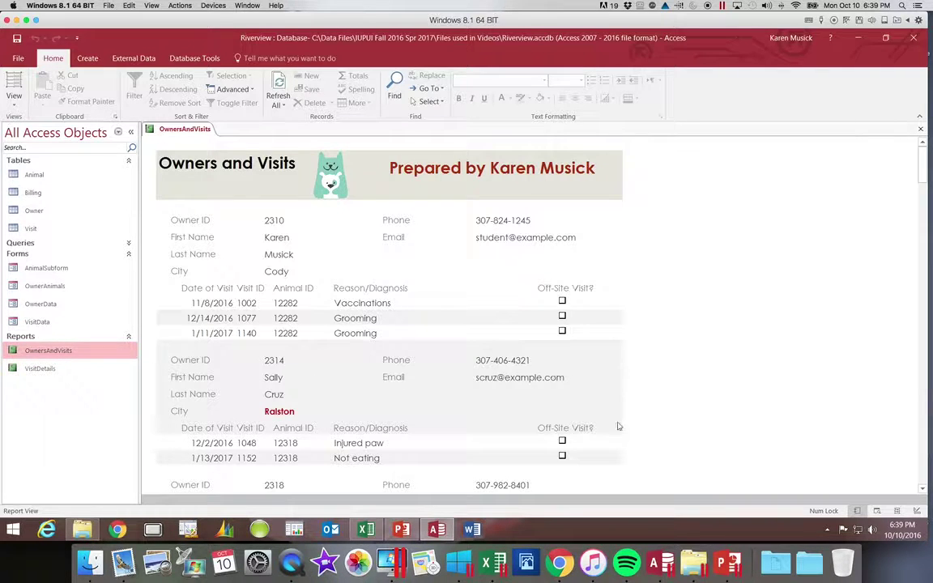
{"action": "left_click", "coordinate": [920, 129]}
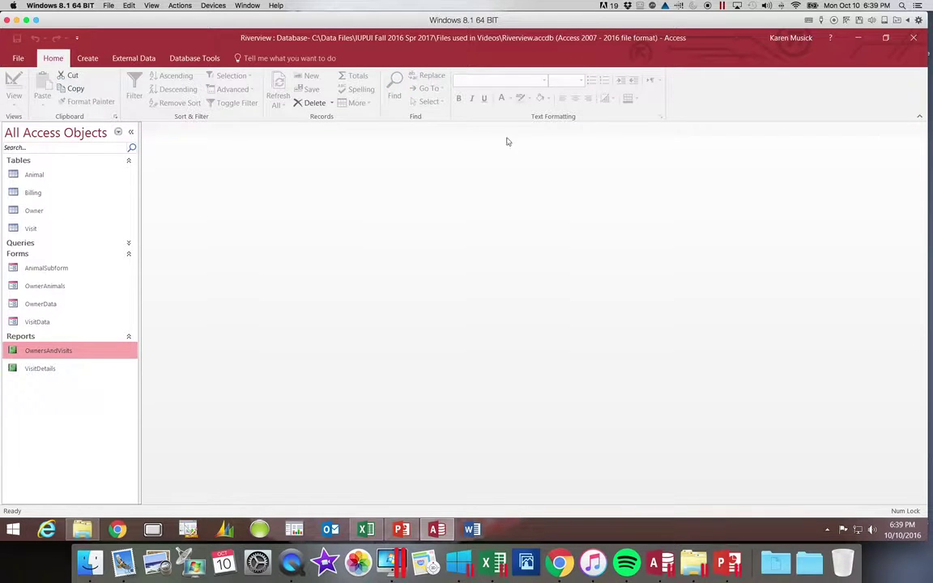
Run Compact & Repair Database on Riverview from the File Info page.
{"action": "left_click", "coordinate": [21, 61]}
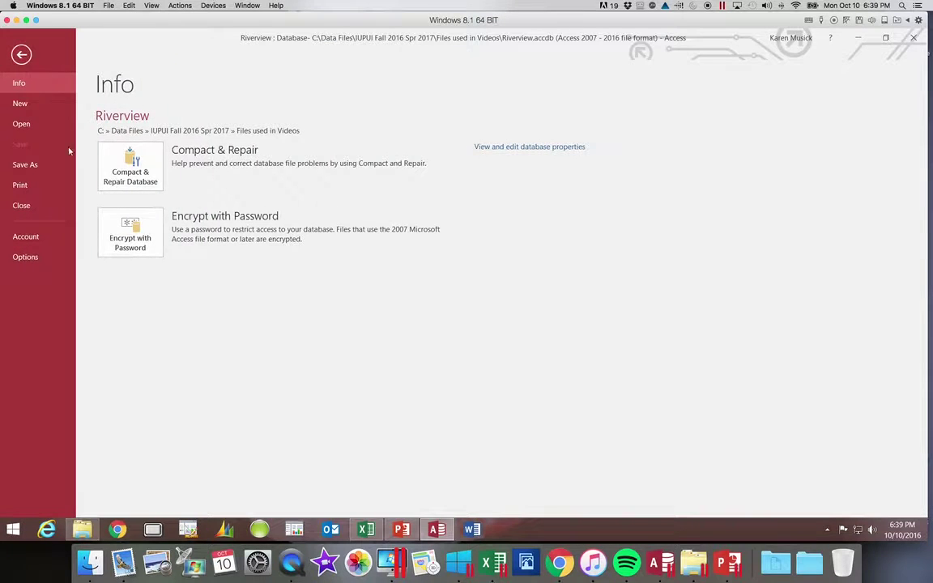
{"action": "left_click", "coordinate": [95, 155]}
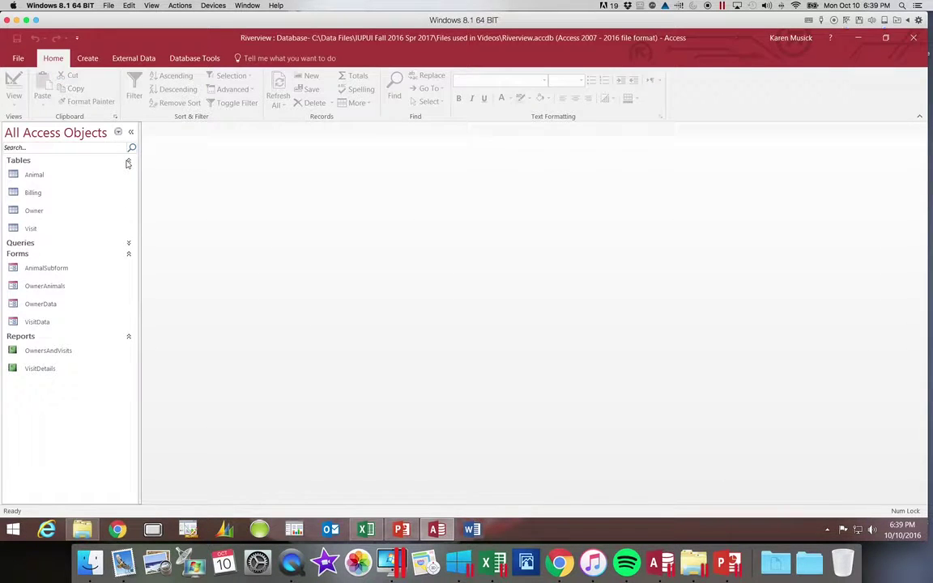